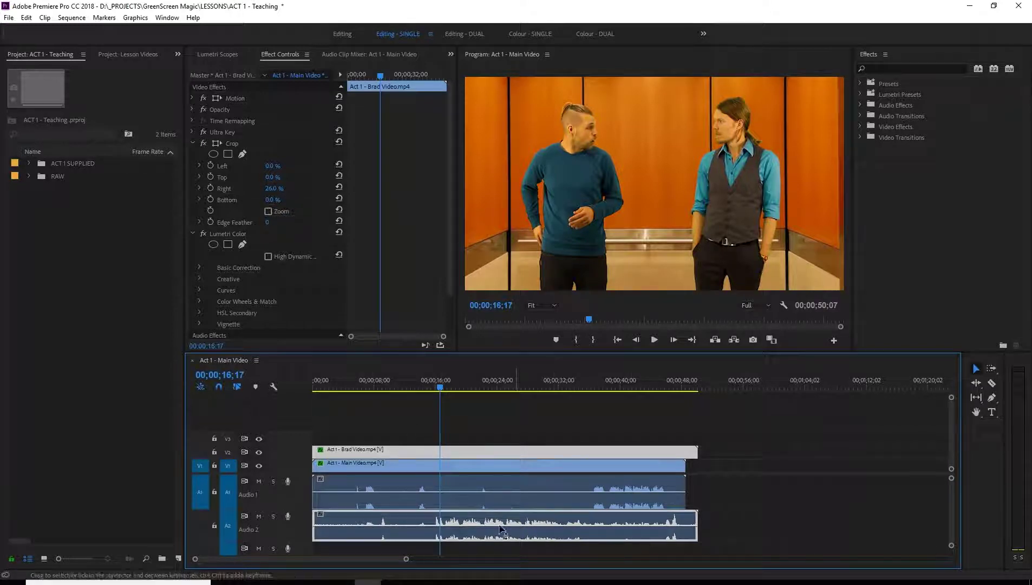
Expand the RAW bin, pick the external audio recording, and resize the timeline's audio tracks so Audio 3 has room for it
click(28, 176)
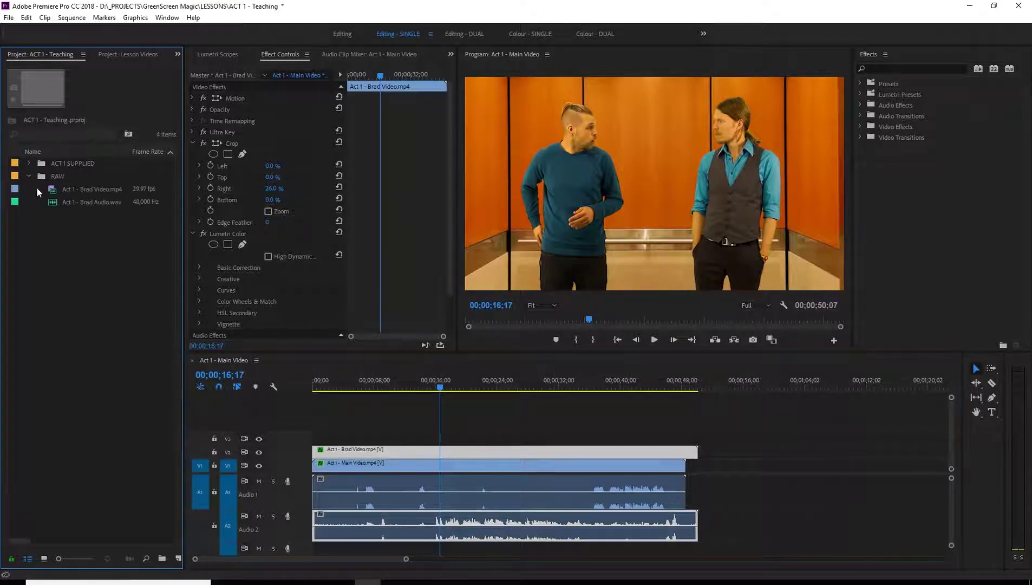
click(95, 204)
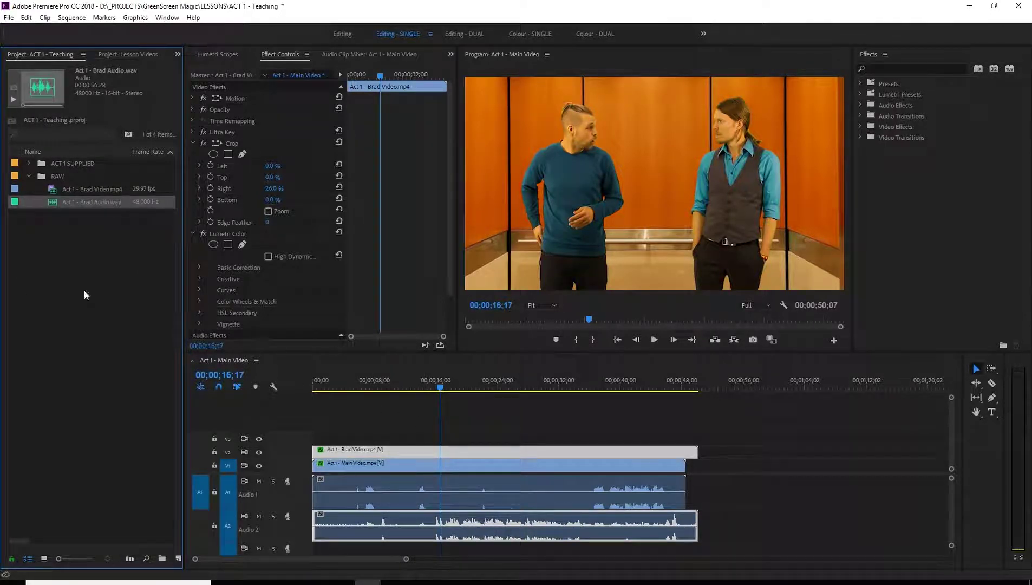
drag(295, 474, 295, 457)
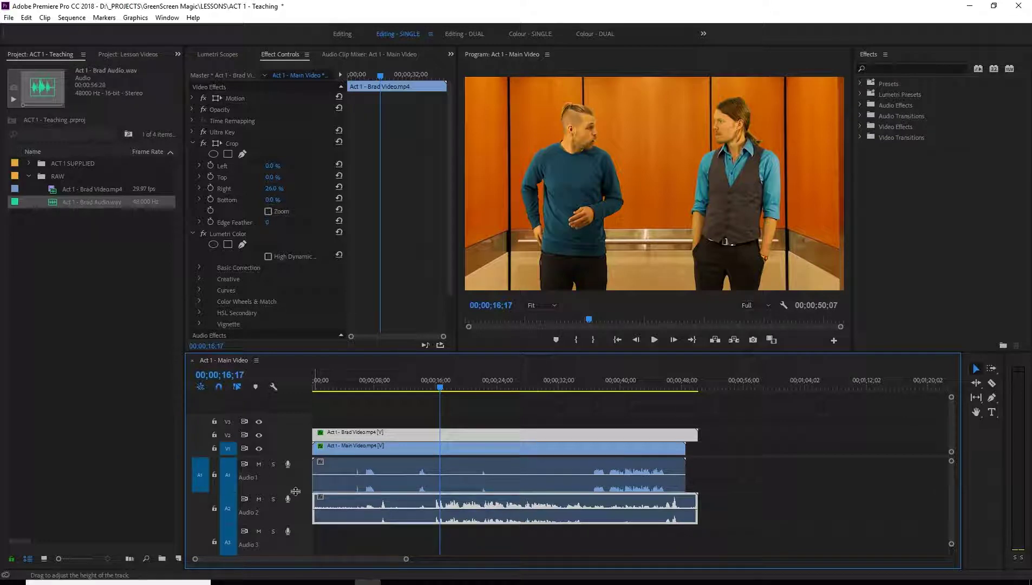
drag(290, 490, 298, 510)
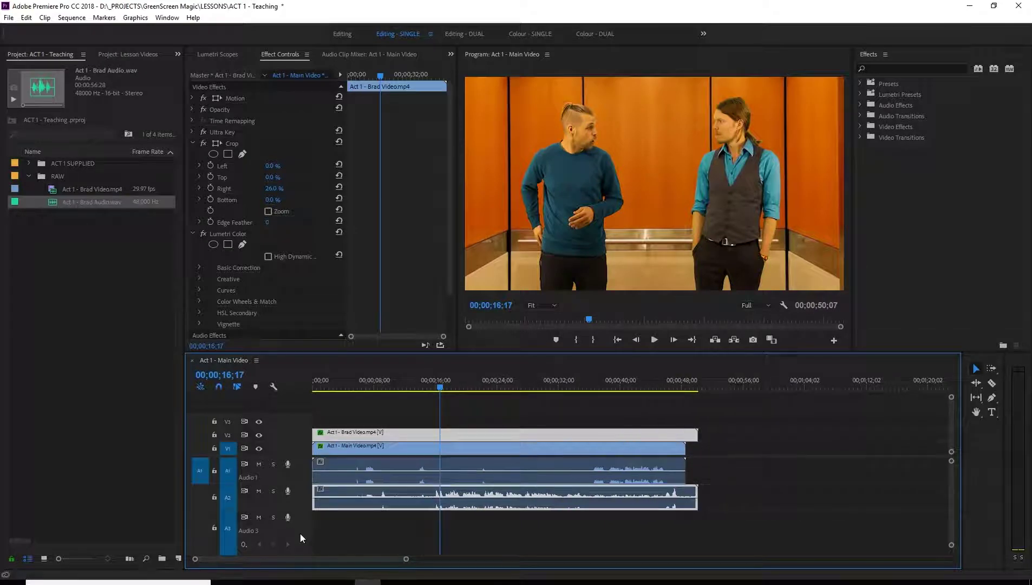
scroll(301, 528, down, 2)
scroll(301, 530, down, 2)
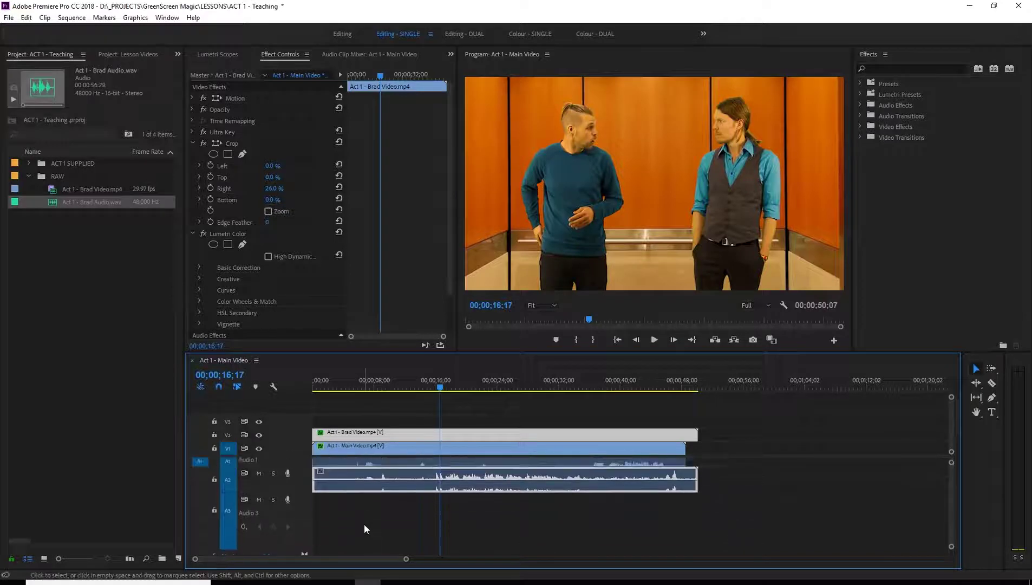
scroll(364, 525, up, 3)
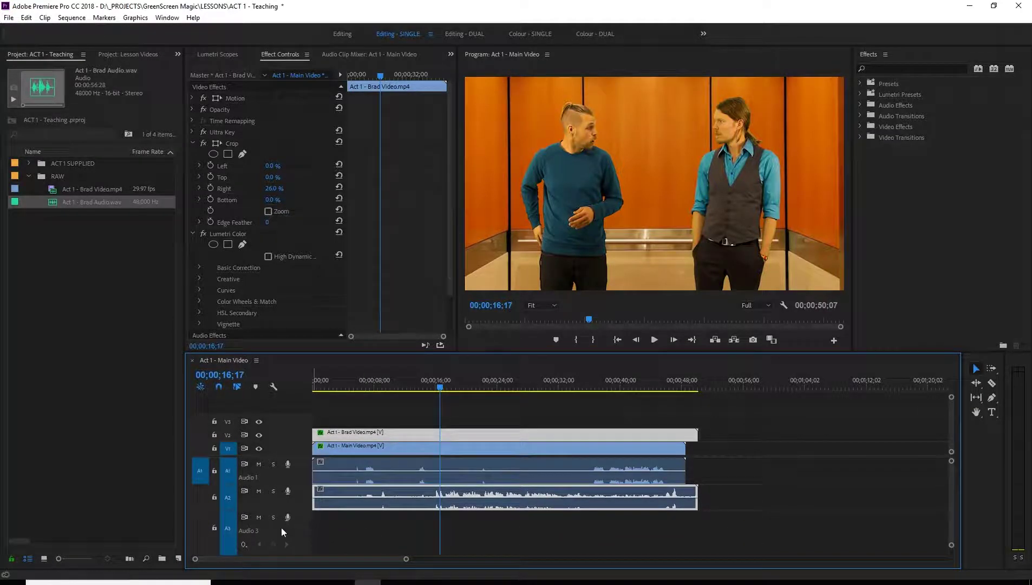
scroll(294, 528, down, 1)
scroll(299, 503, down, 2)
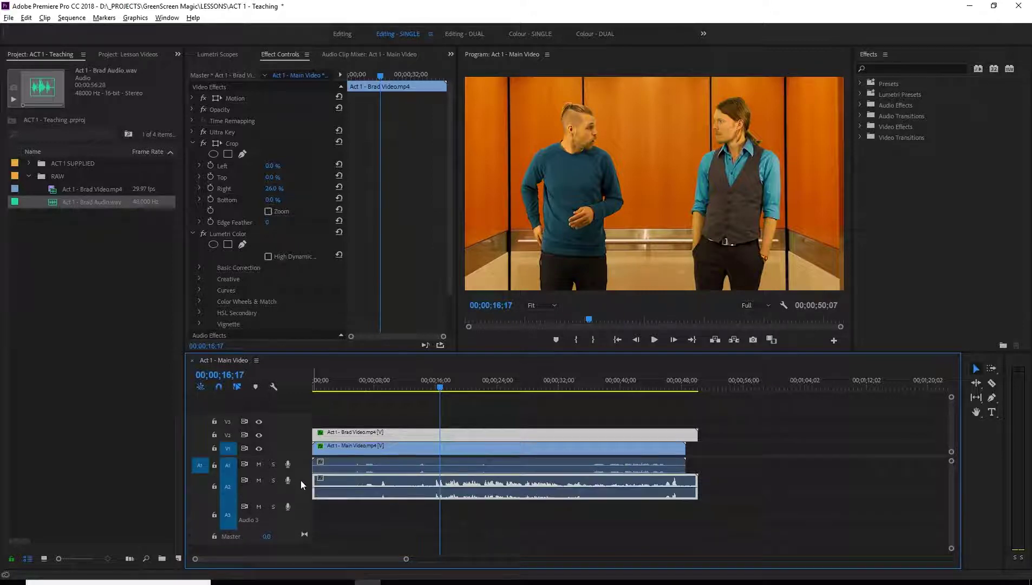
scroll(303, 518, down, 3)
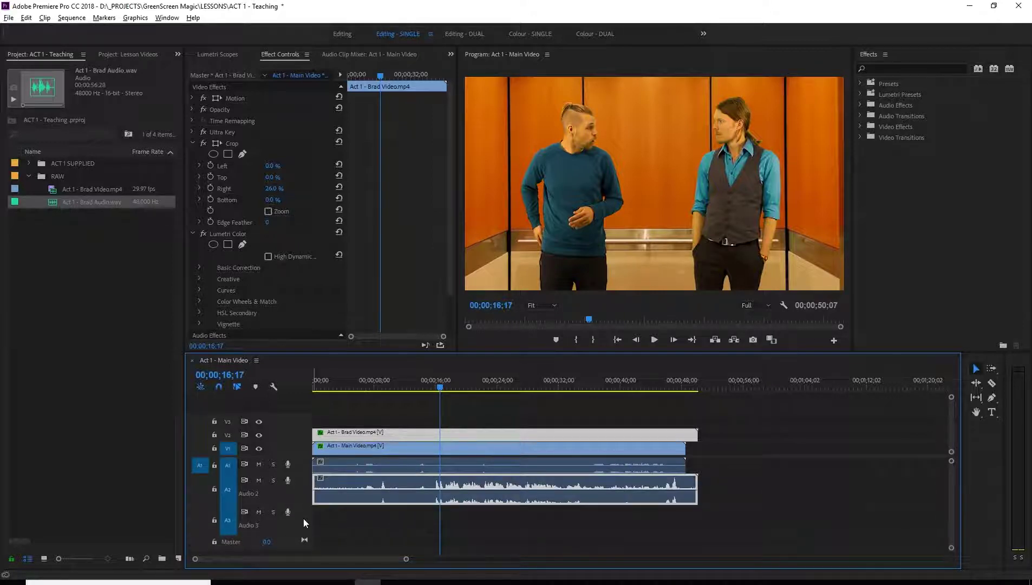
scroll(304, 518, up, 1)
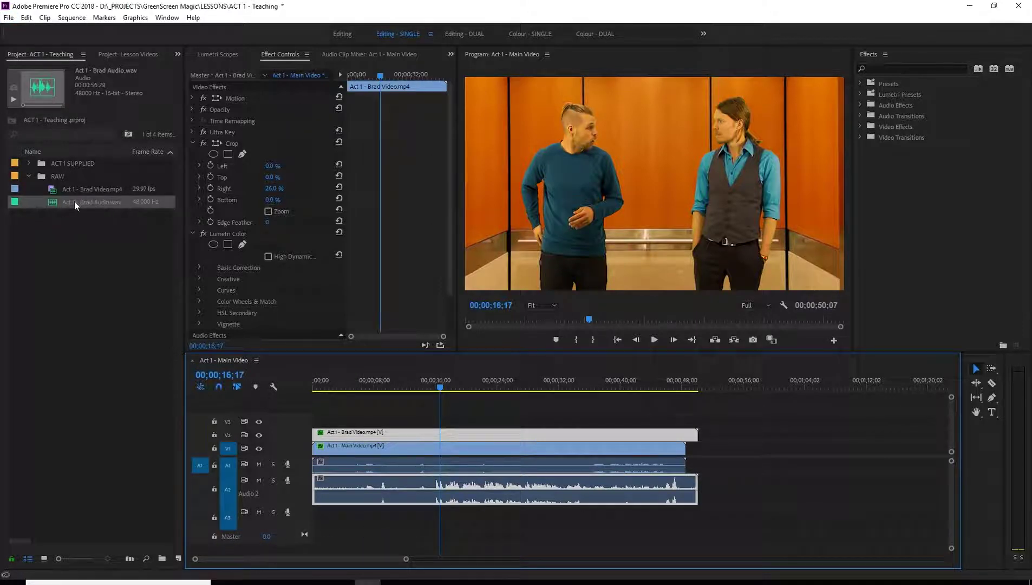
Place Act 1 - Brad Audio.wav on Audio 3 at the start of the sequence and increase that track's height
drag(58, 201, 310, 523)
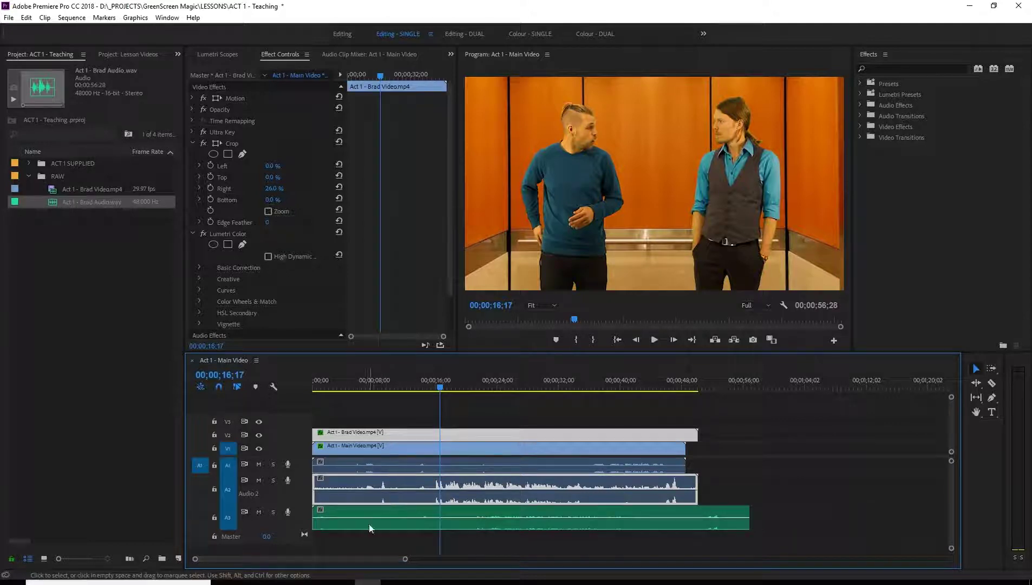
click(451, 430)
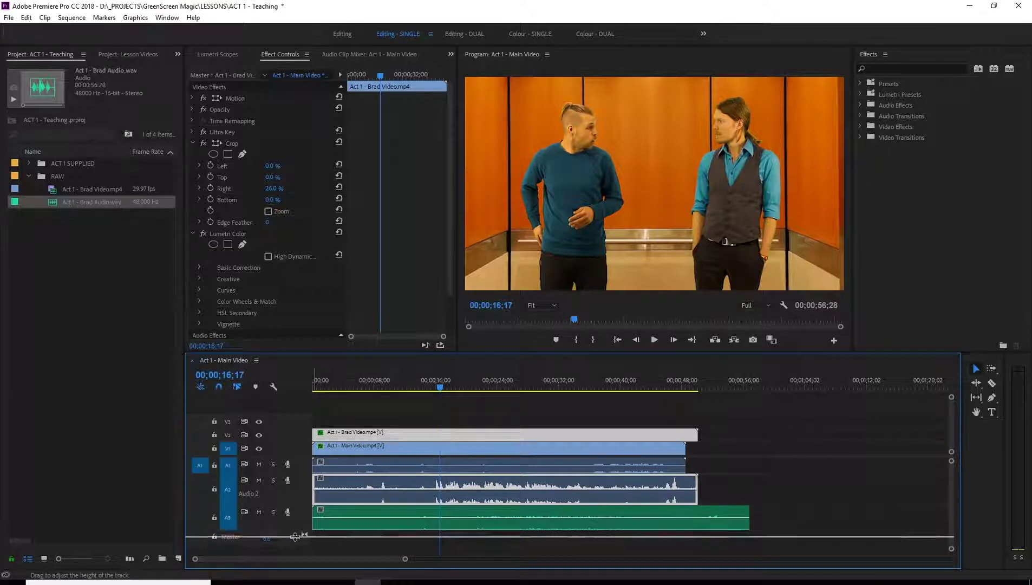
drag(294, 536, 295, 552)
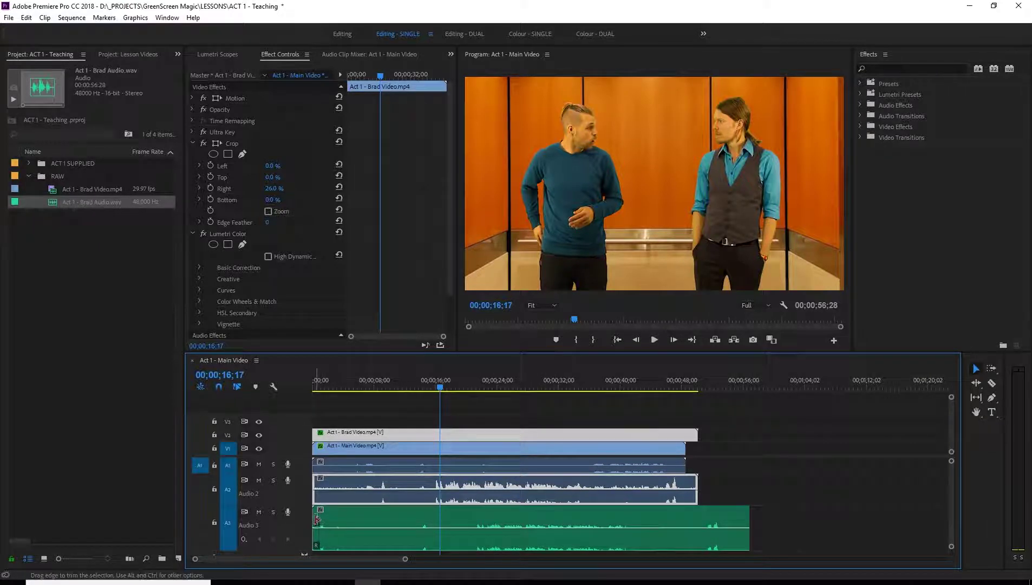
Trim the start of the Audio 3 clip and slide it to start at 00;00;01;29, matching its speech with Audio 2 near 00;00;16;00
drag(317, 520, 410, 524)
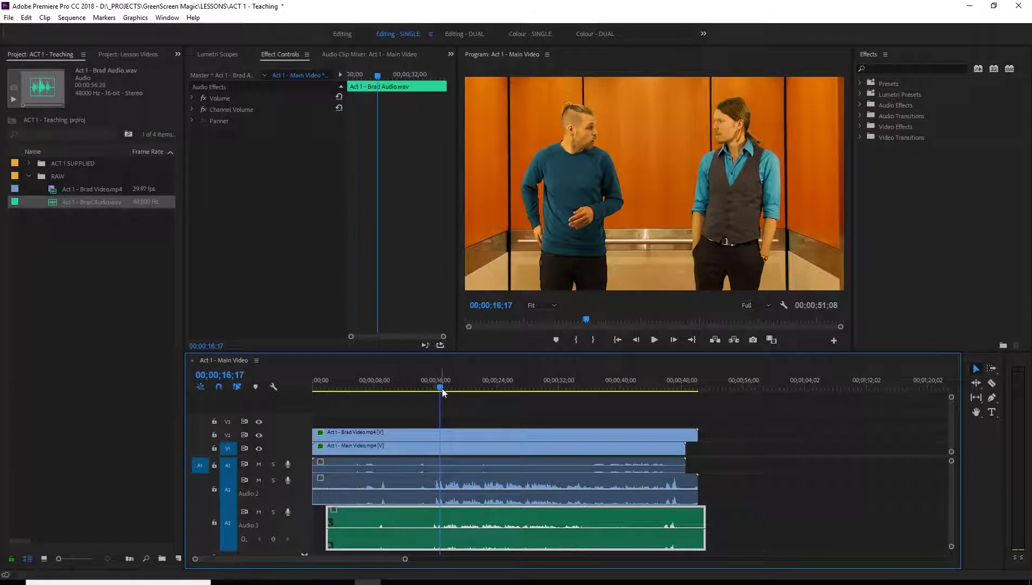
drag(442, 389, 438, 388)
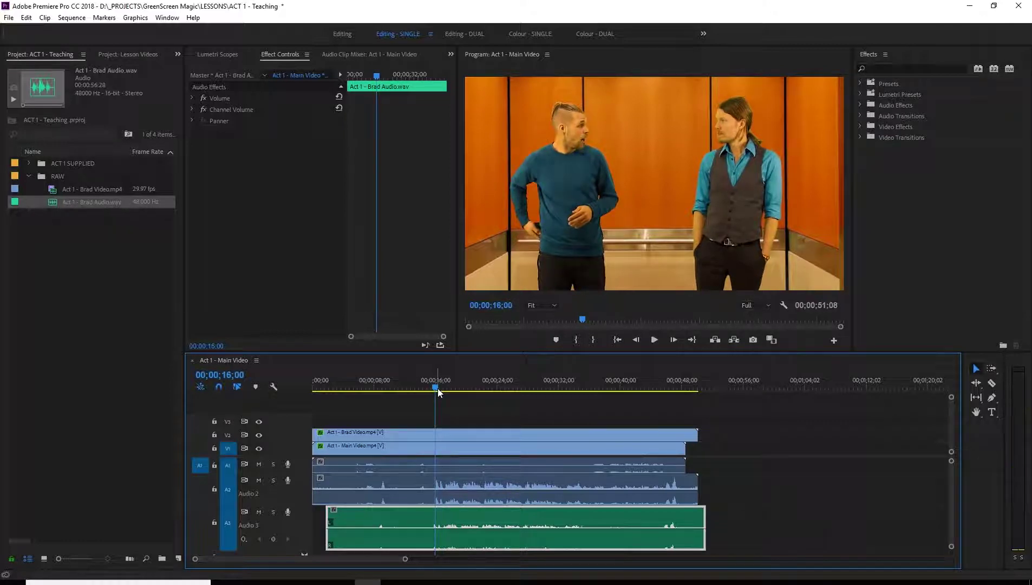
key(=)
key(=)
key(=)
key(=)
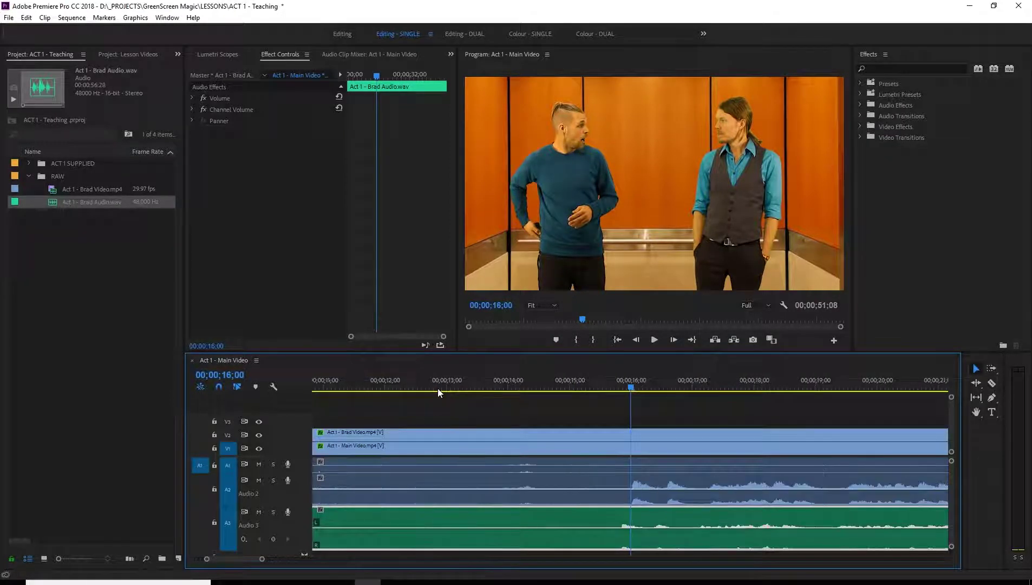
key(=)
key(=)
key(=)
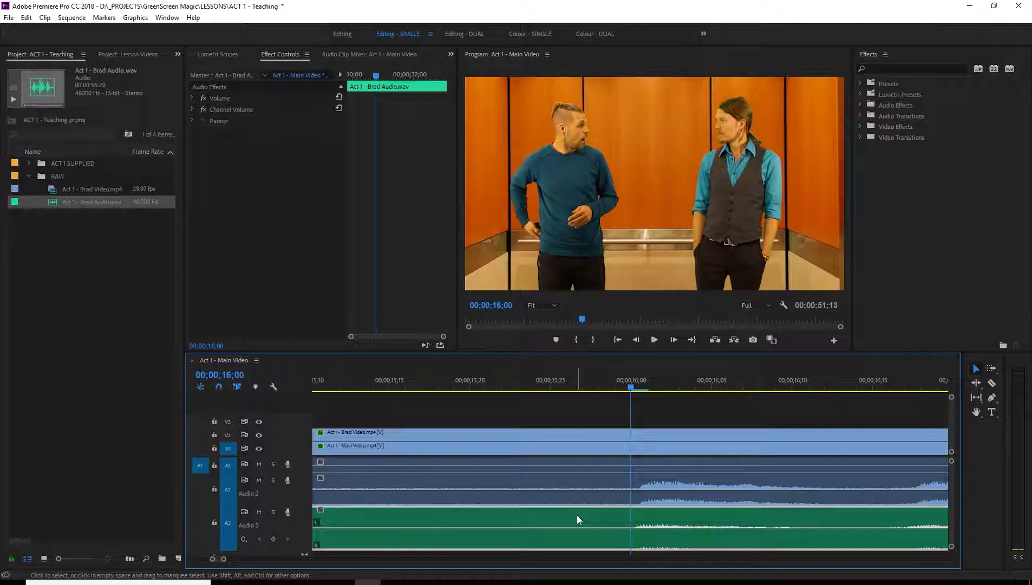
scroll(590, 516, up, 2)
scroll(601, 521, down, 1)
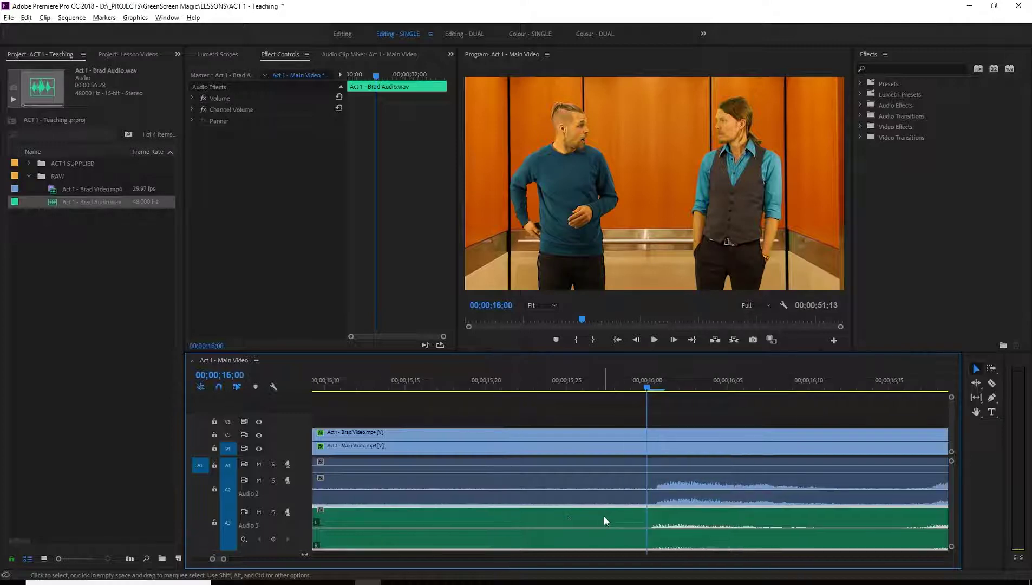
key(alt+Left)
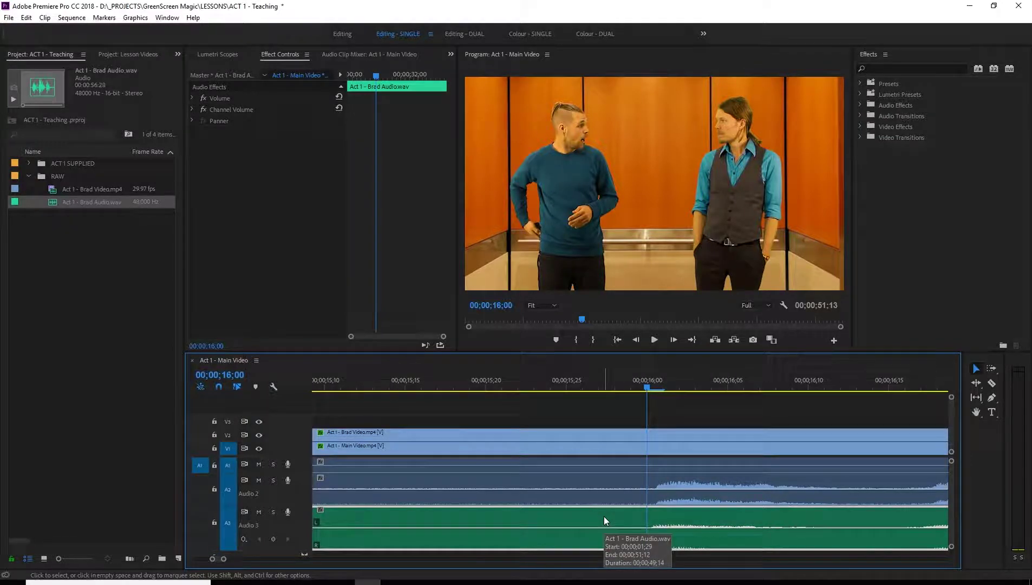
Compare the Audio 2 and Audio 3 waveforms around 00;00;16;00, both in overview and in close detail
key(minus)
key(minus)
key(minus)
key(minus)
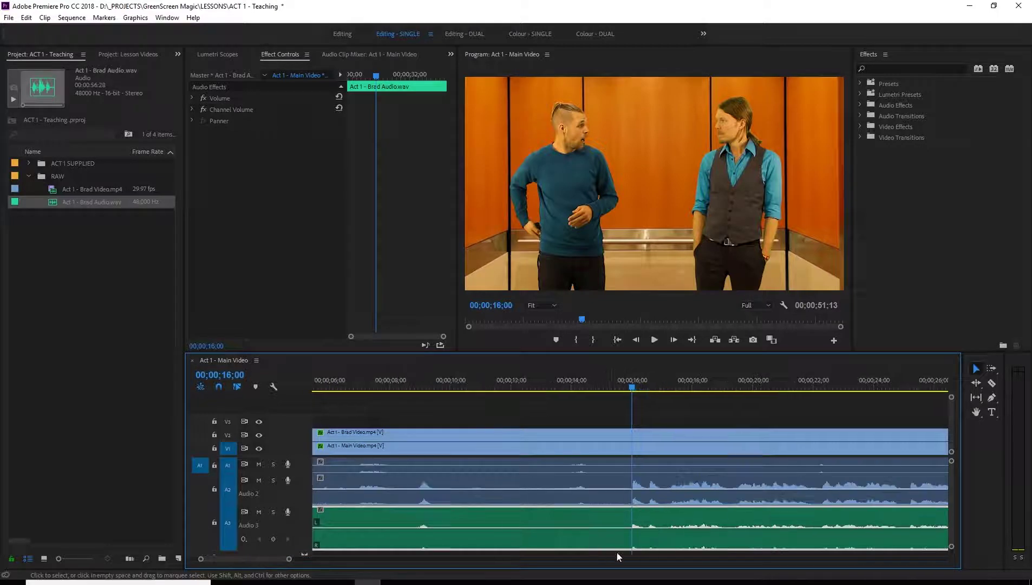
key(equal)
key(equal)
key(equal)
key(equal)
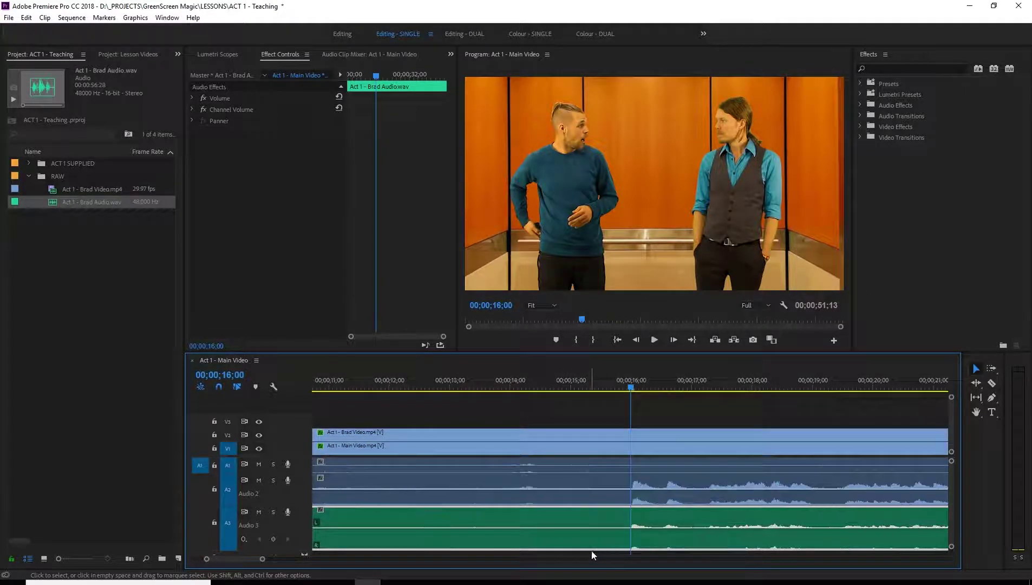
key(equal)
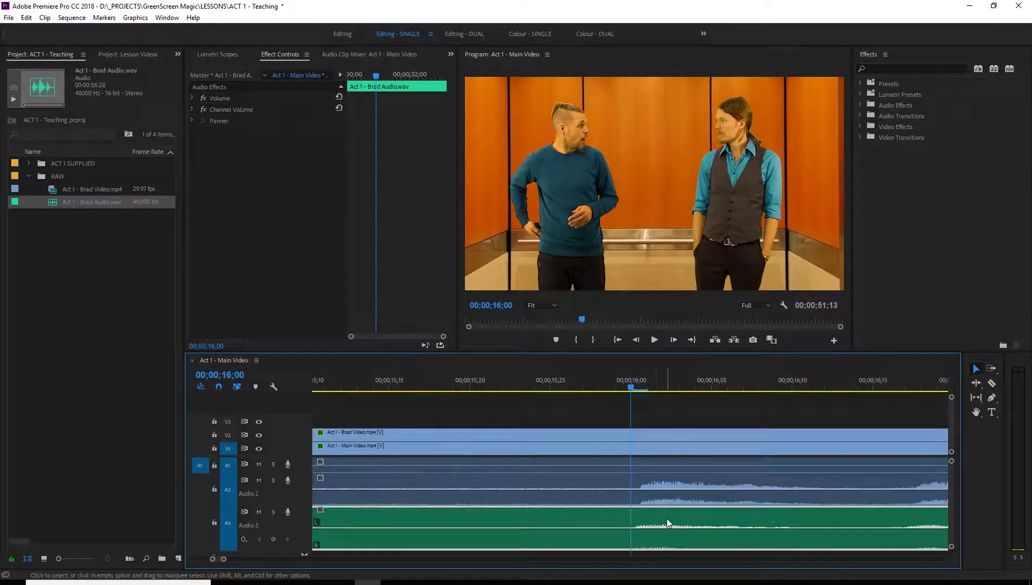
Try to overwrite the camera sound by moving the aligned recording onto Audio 2, and restore both clips to their own tracks
drag(665, 518, 666, 499)
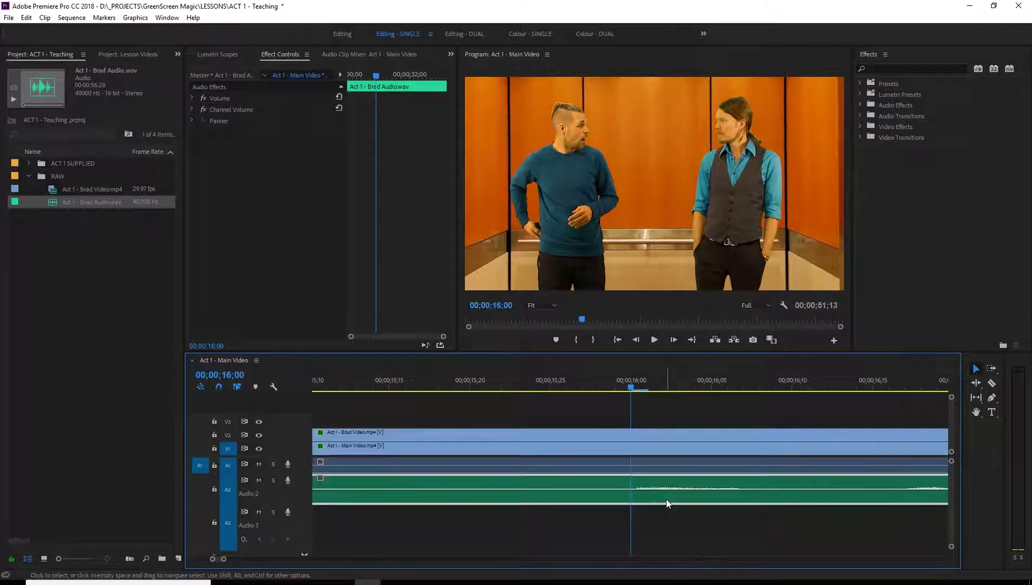
key(minus)
key(minus)
key(minus)
key(minus)
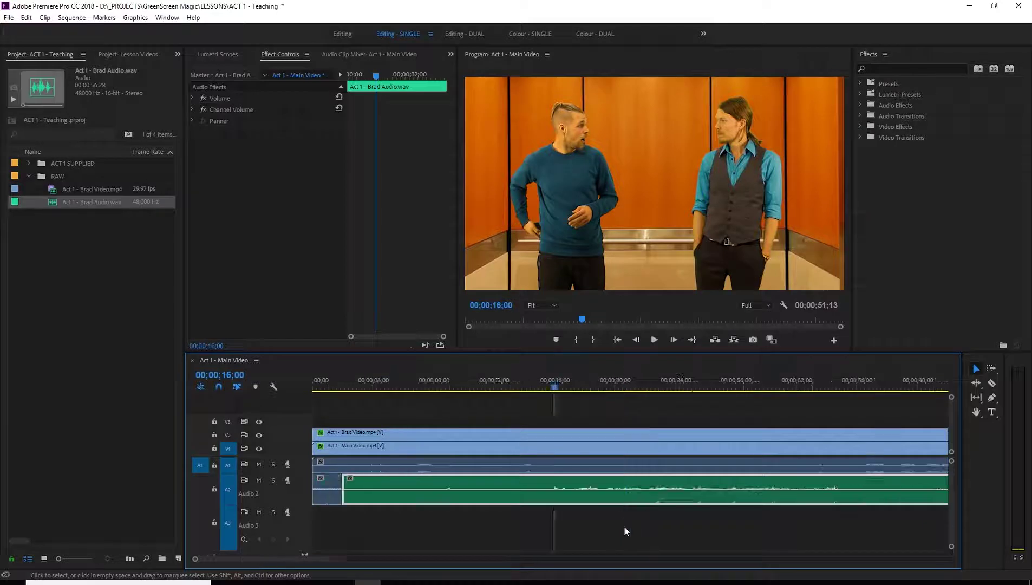
key(minus)
key(equal)
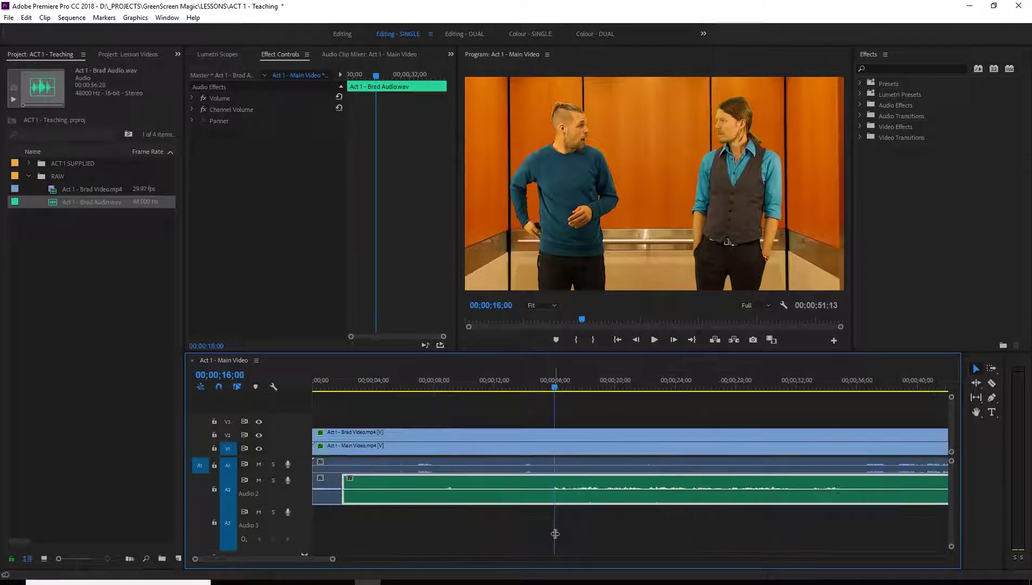
key(minus)
key(equal)
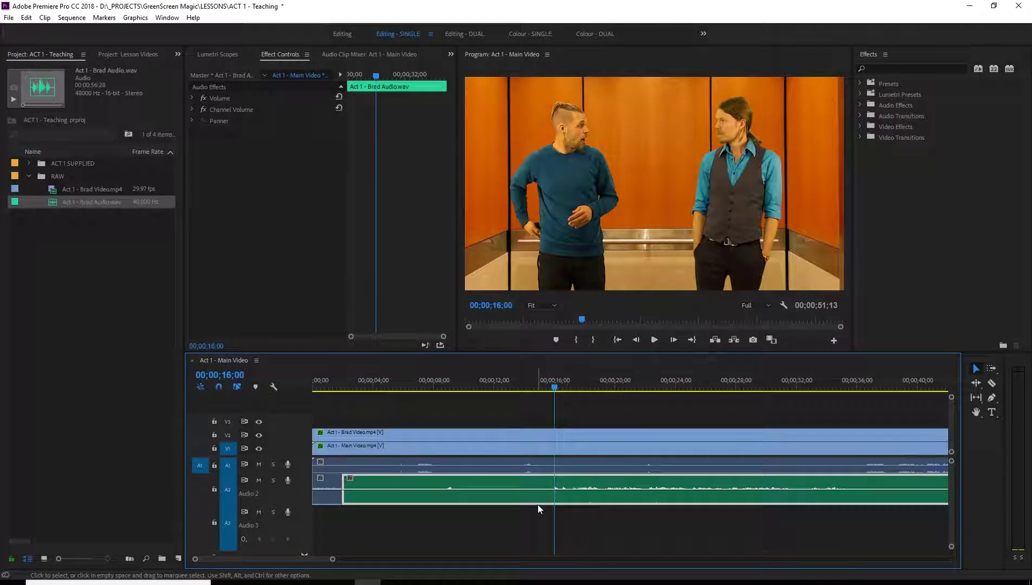
drag(539, 507, 542, 523)
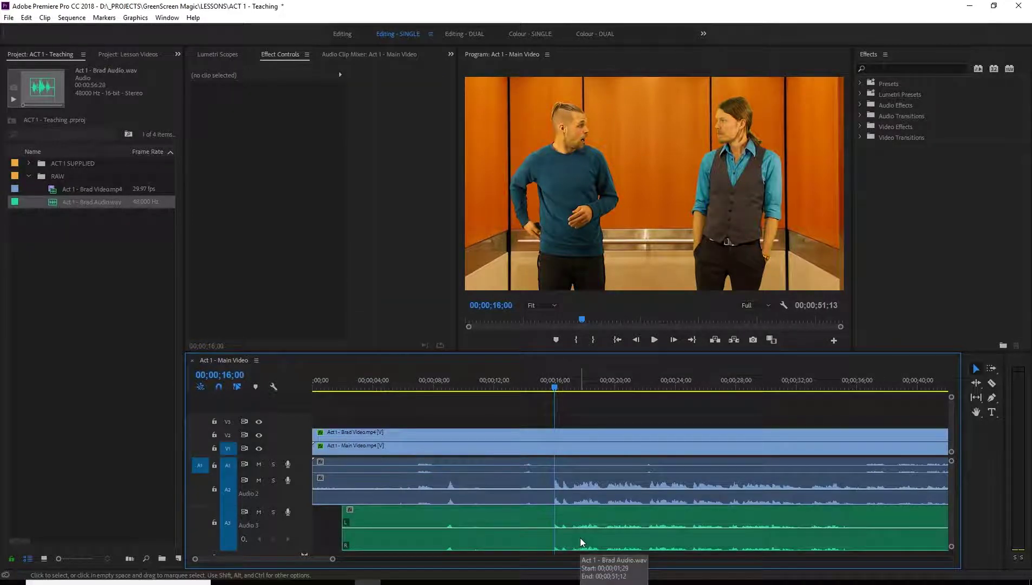
Mute Audio 2 and play the sequence from just before 00;00;16;00 to hear the external recording against the video
drag(553, 388, 555, 388)
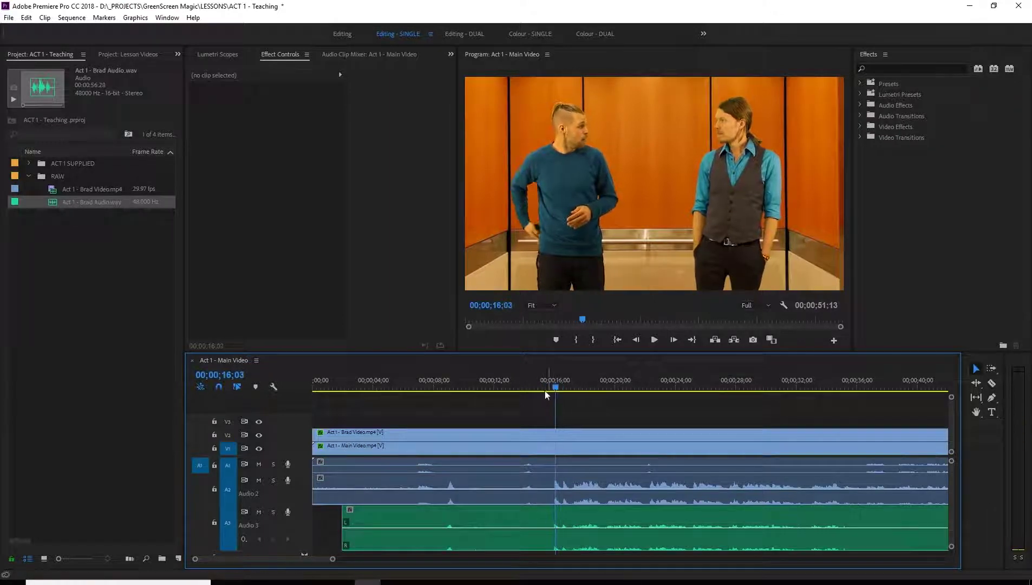
click(260, 480)
drag(555, 388, 550, 391)
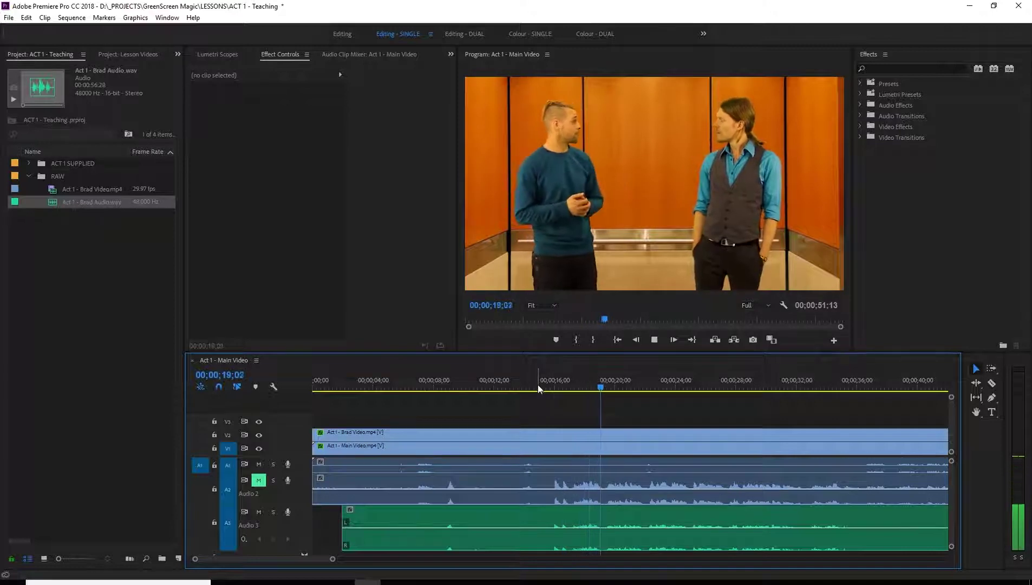
key(space)
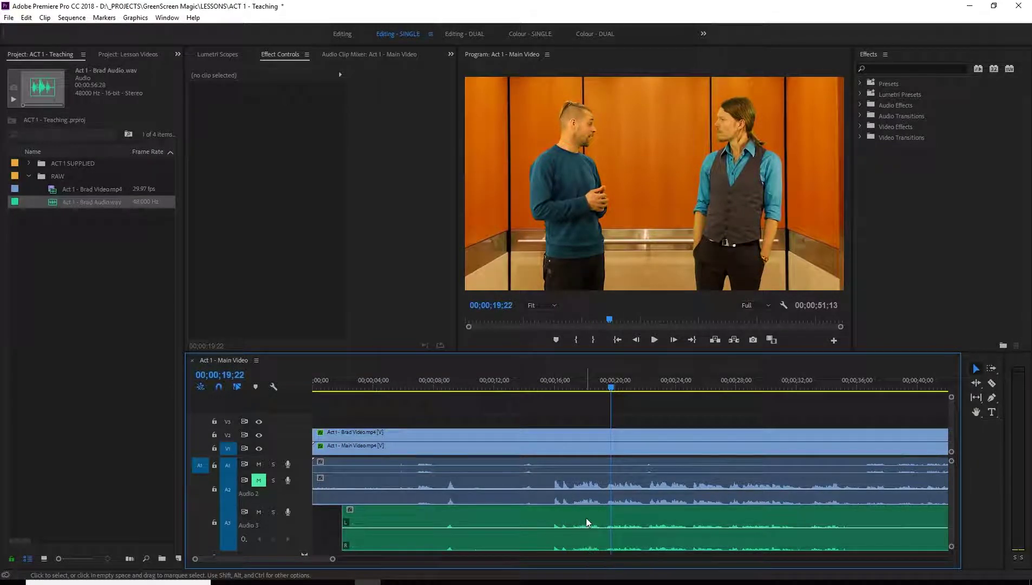
Search the effects for "dyna", apply Dynamics Processing to the Audio 3 clip, and select the effect in the clip's effect list
click(581, 484)
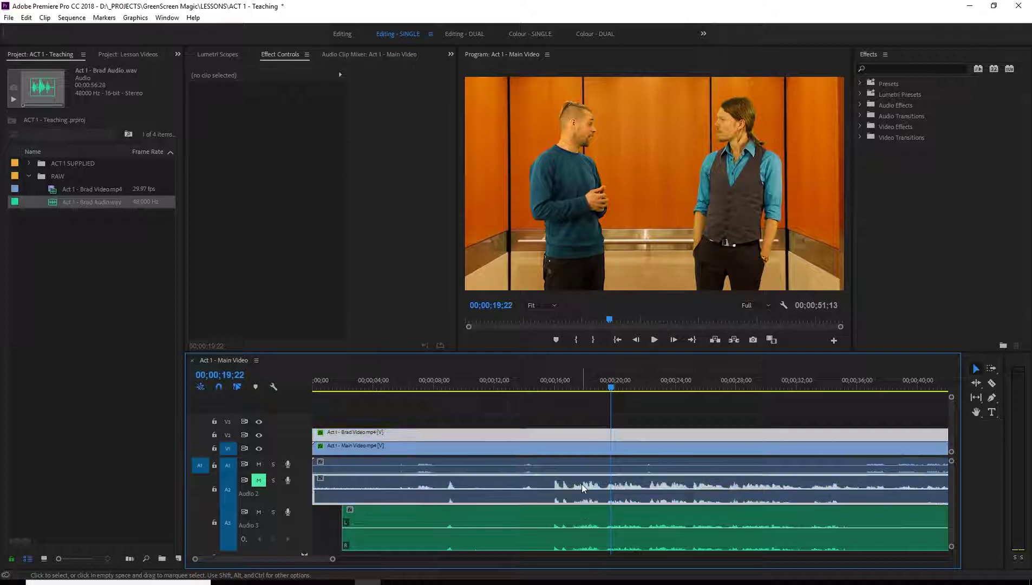
click(578, 515)
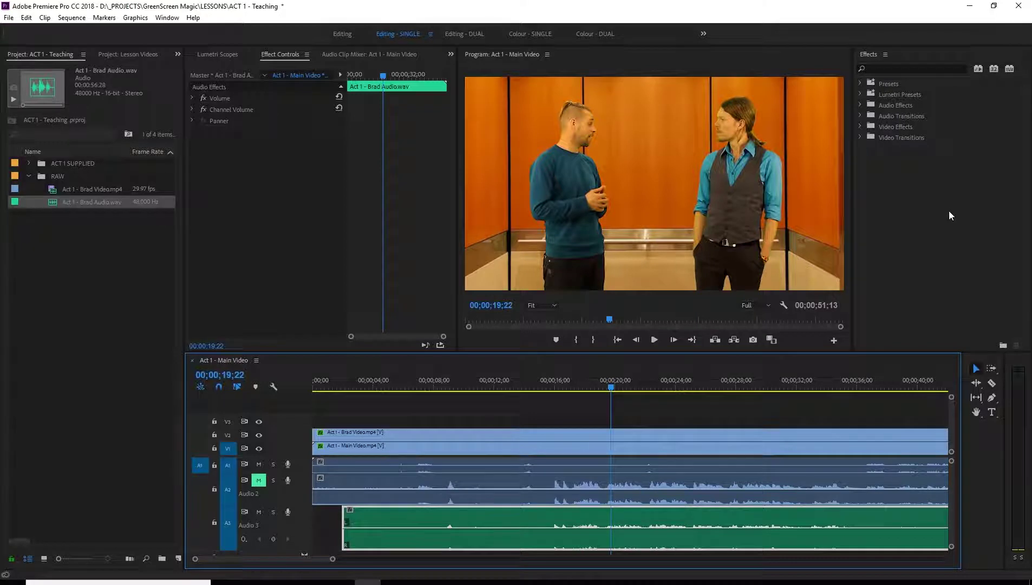
click(888, 68)
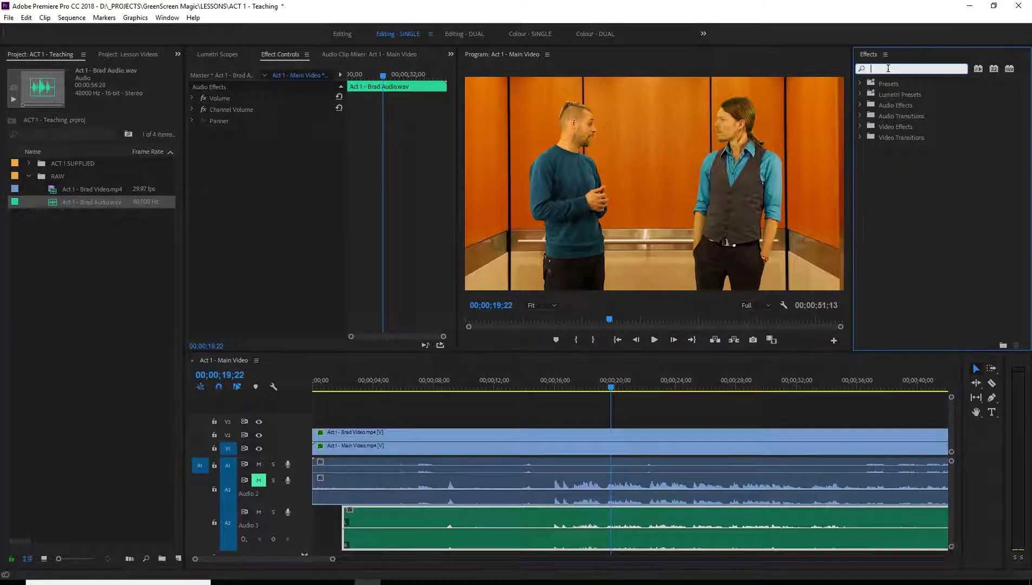
text(dyna)
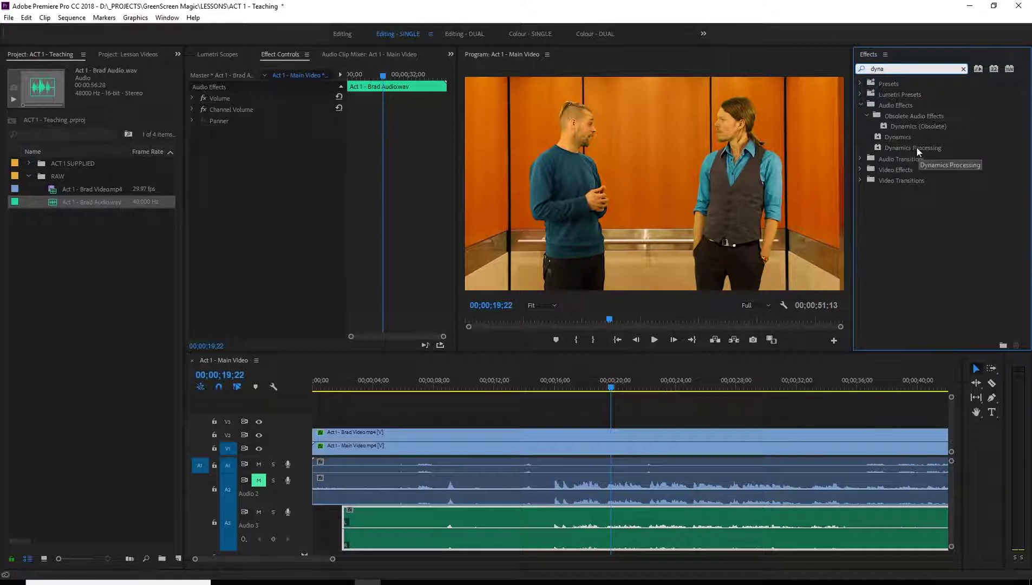
click(899, 148)
drag(896, 149, 617, 529)
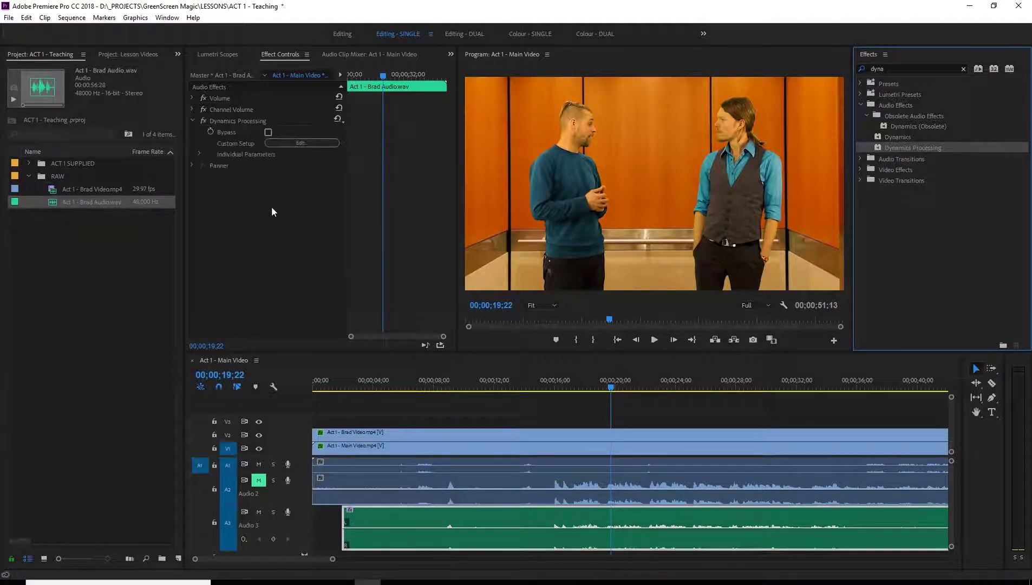
click(243, 124)
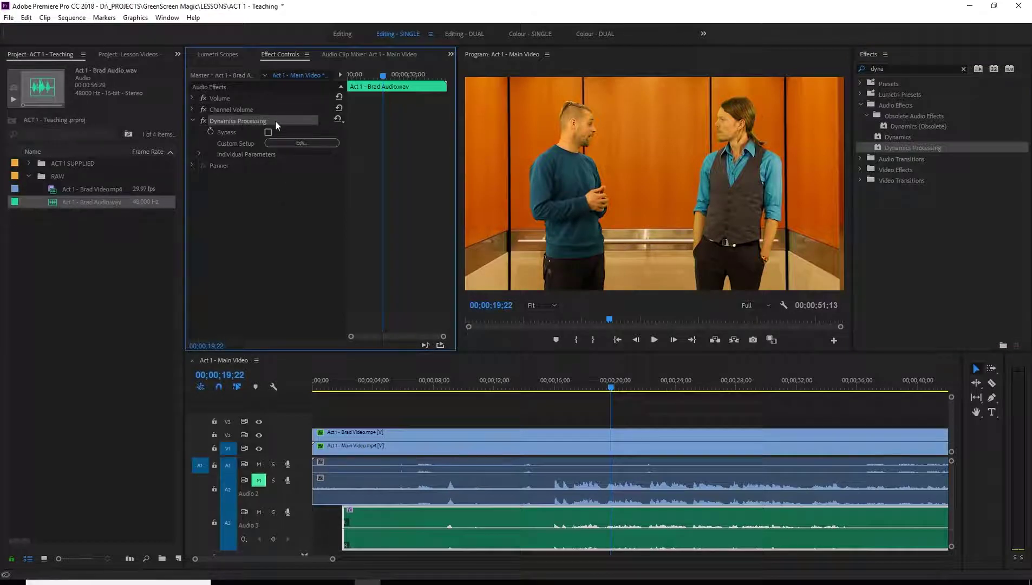
Open the Dynamics Processing custom setup and shape its curve to compress about 3.11:1 above -42.70 dB and expand about 1.40:1 below it
click(305, 143)
drag(472, 130, 263, 86)
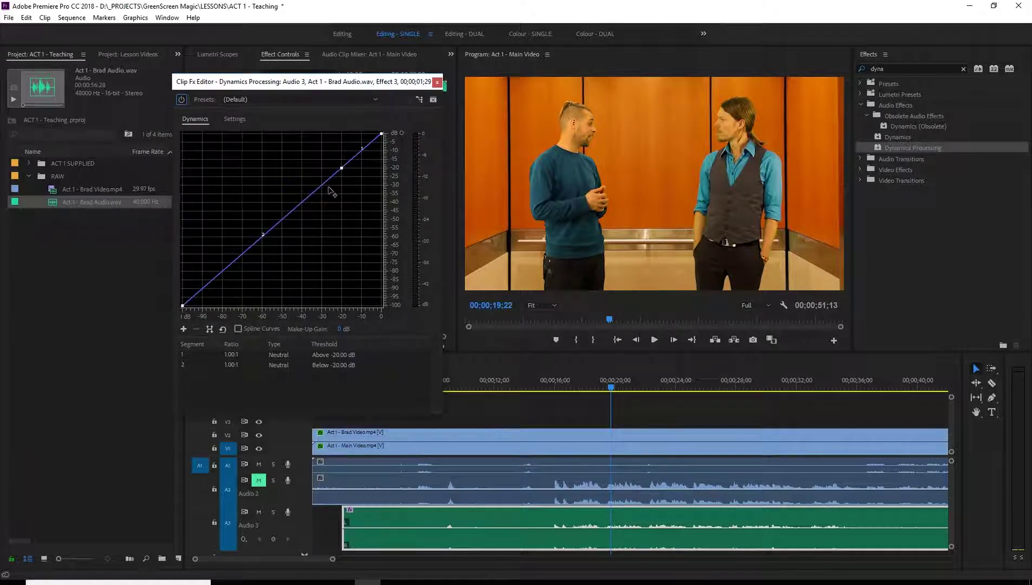
mouse_move(341, 169)
drag(341, 170, 303, 166)
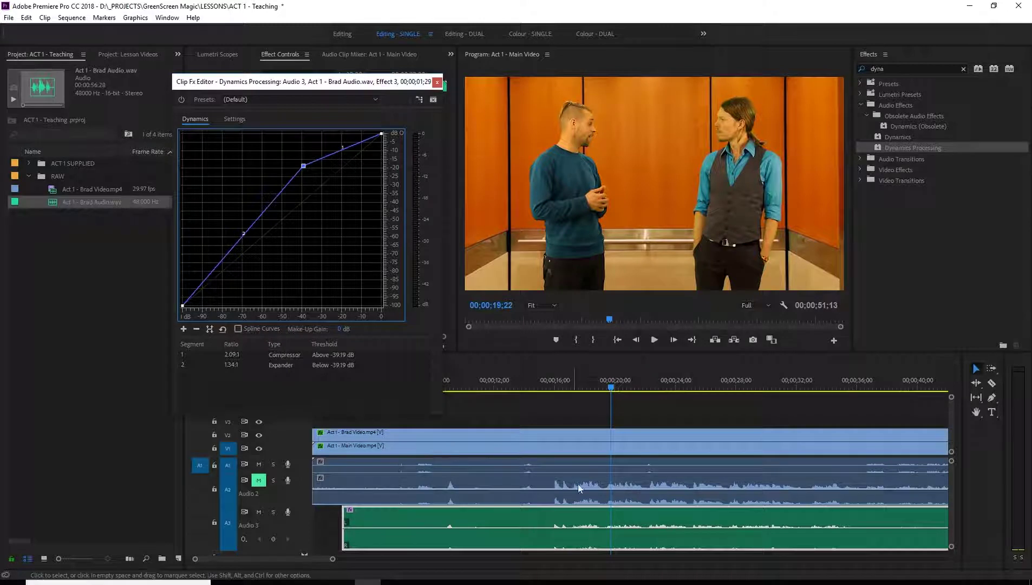
mouse_move(304, 166)
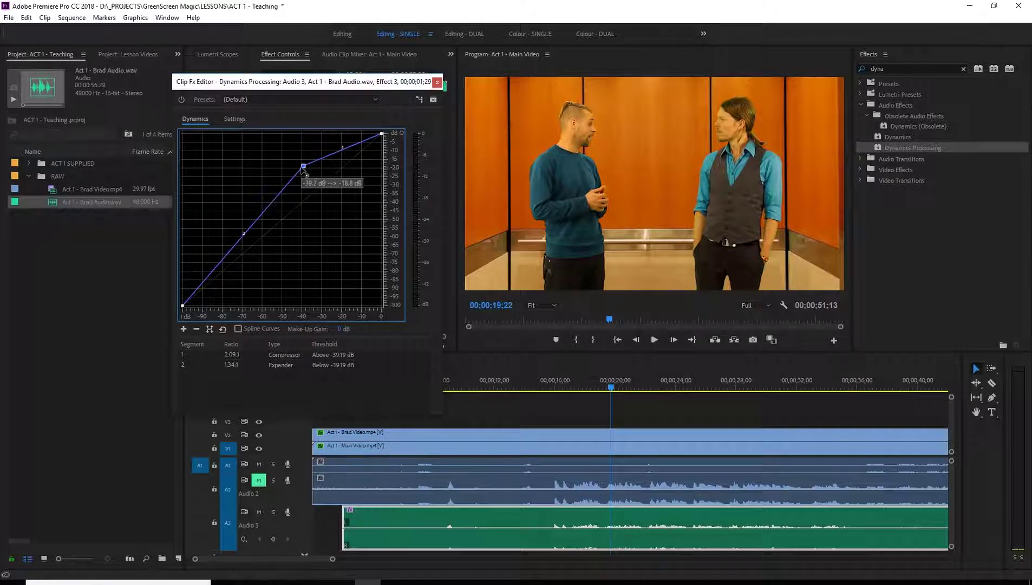
mouse_move(303, 166)
mouse_down()
mouse_move(315, 173)
mouse_move(297, 169)
mouse_up()
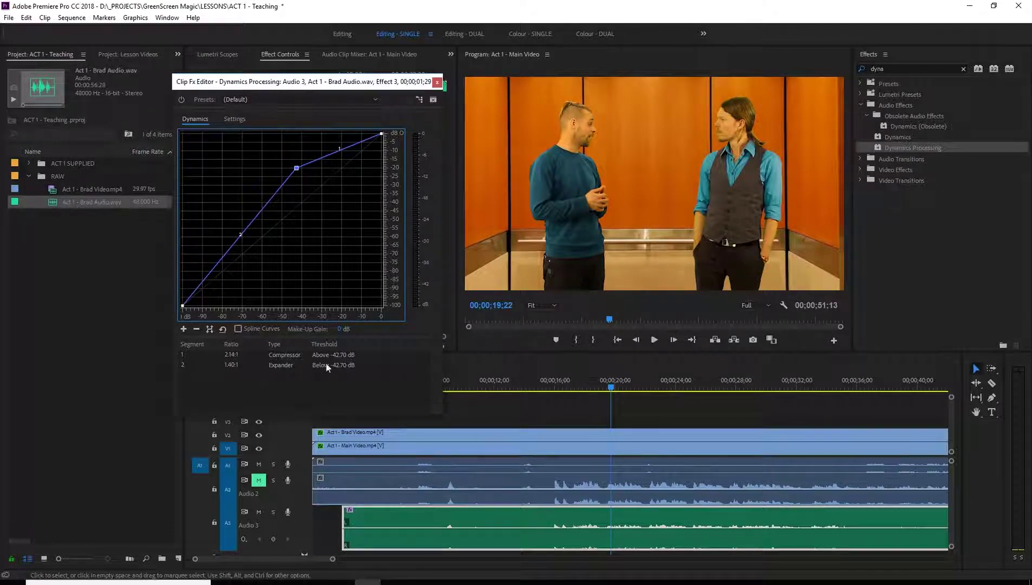
drag(382, 134, 385, 146)
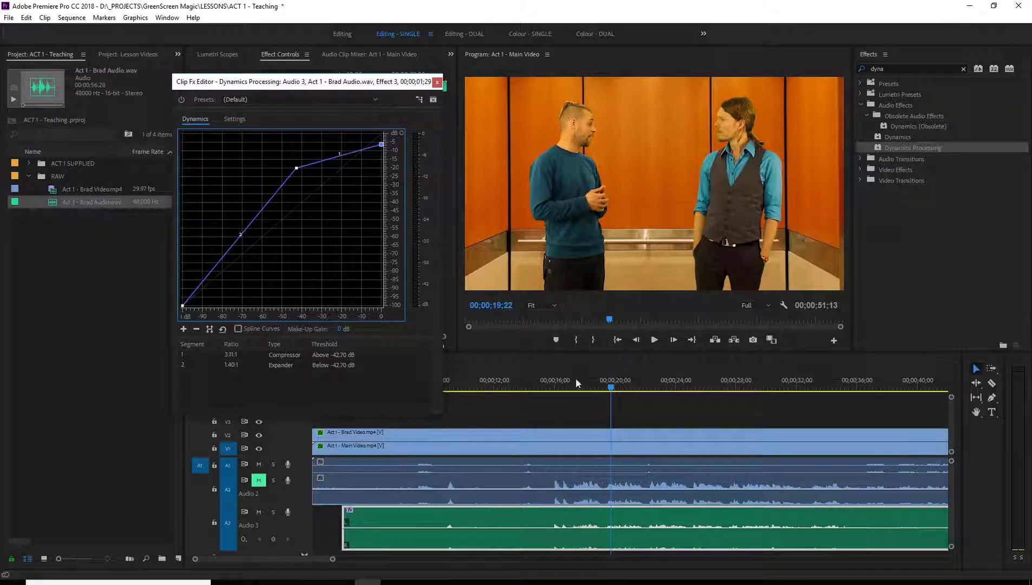
Play the sequence from about 00;00;16;00 and compare the sound with Dynamics Processing switched off and on again
click(556, 386)
key(space)
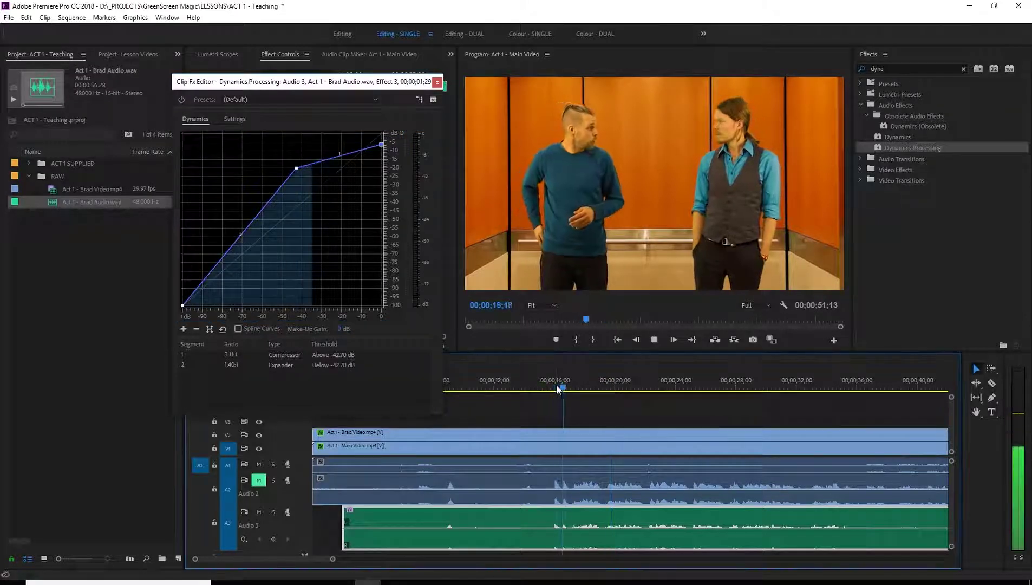
click(183, 99)
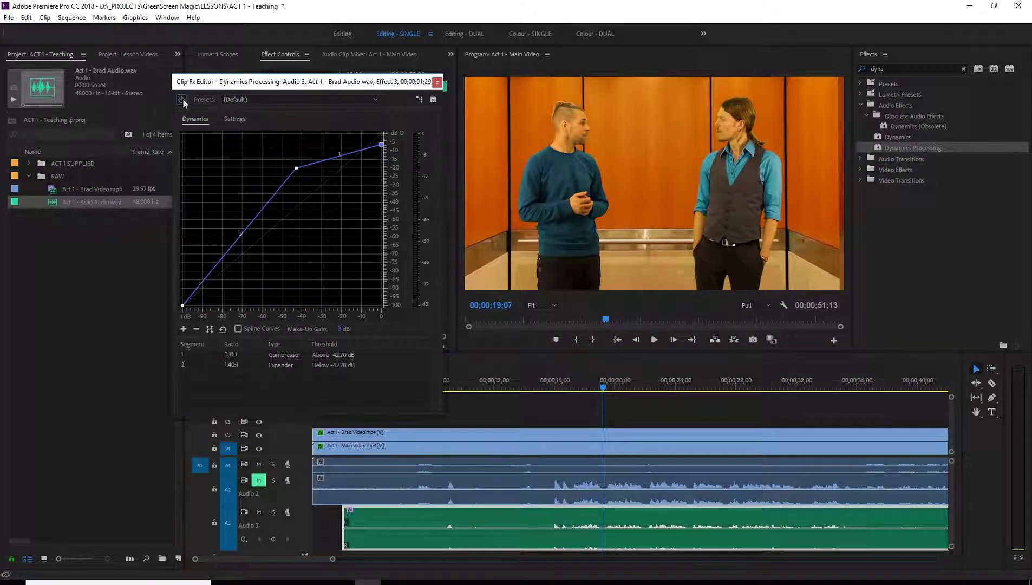
key(space)
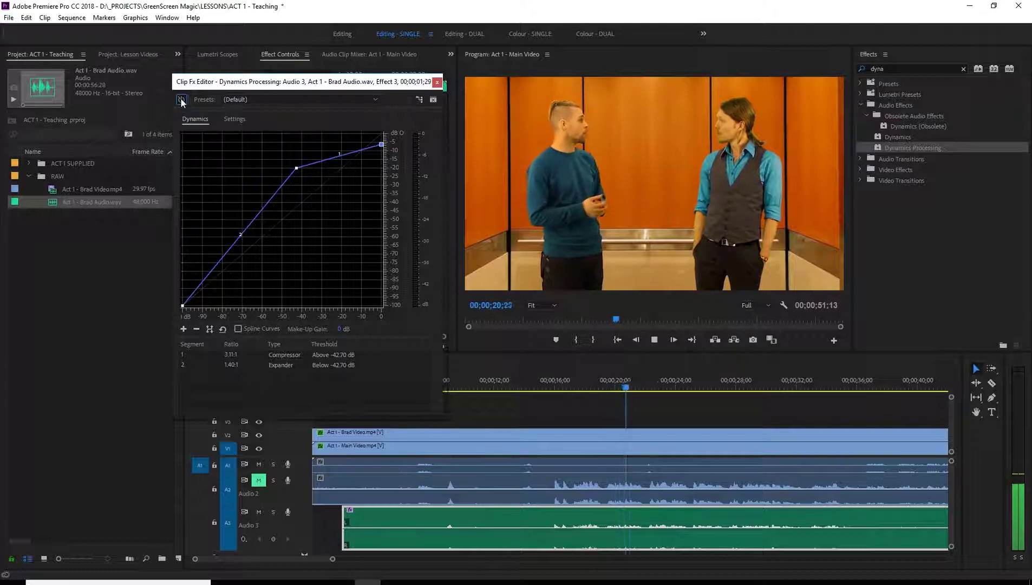
click(182, 100)
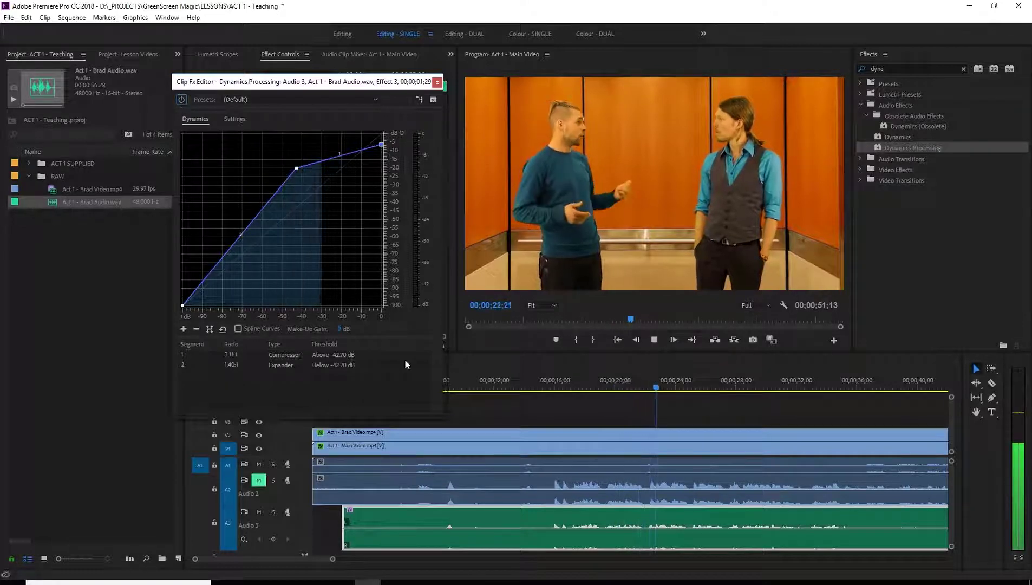
key(space)
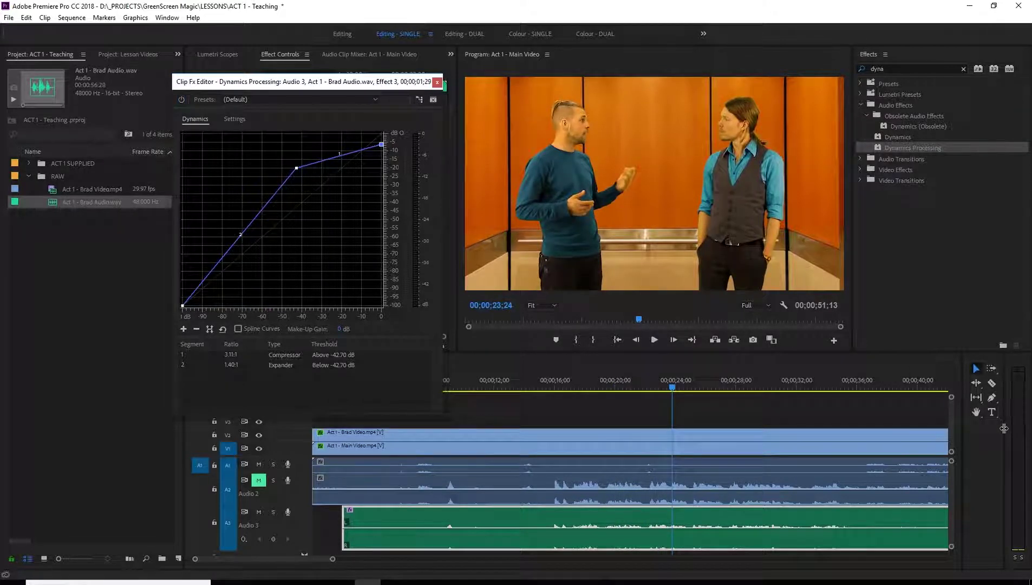
Widen the audio meters to reveal the dB scale and continue playback from 00;00;23;24 to check the levels
drag(1004, 428, 991, 426)
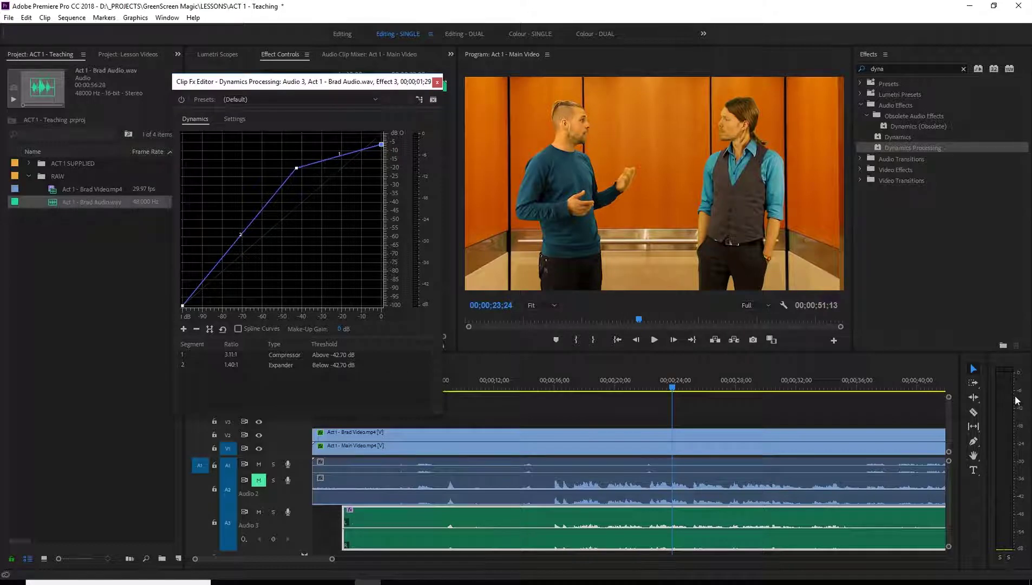
key(space)
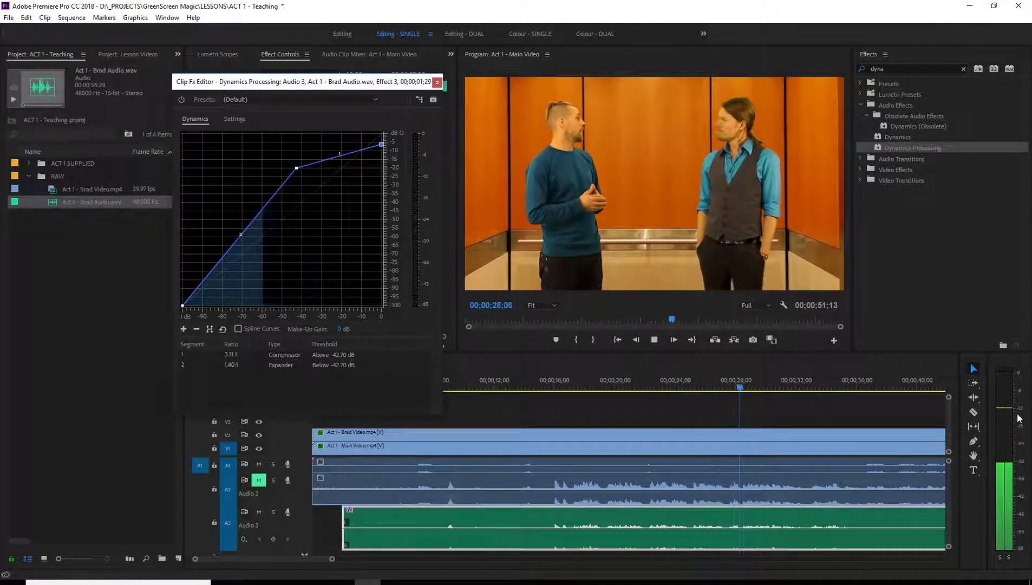
key(space)
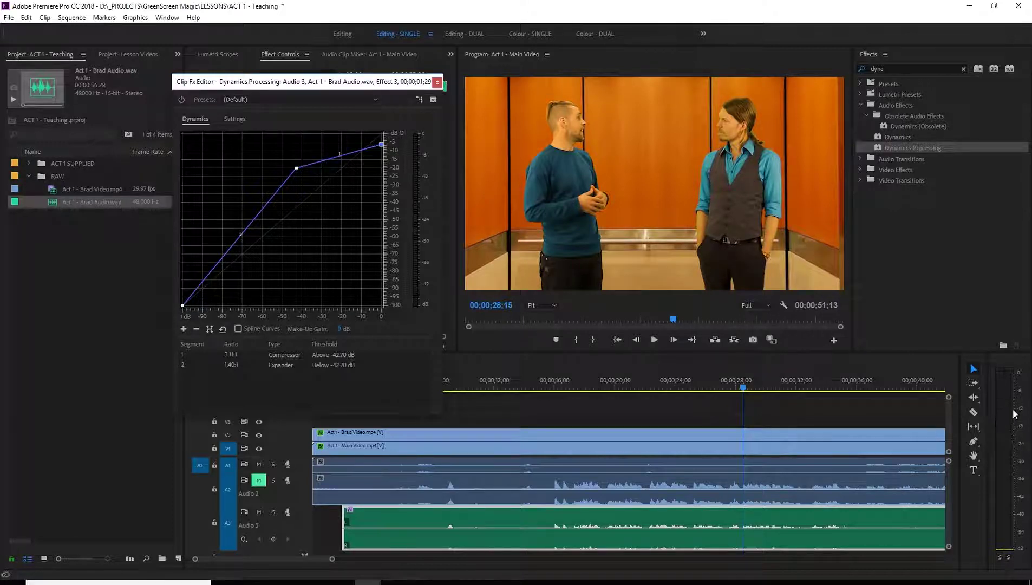
key(space)
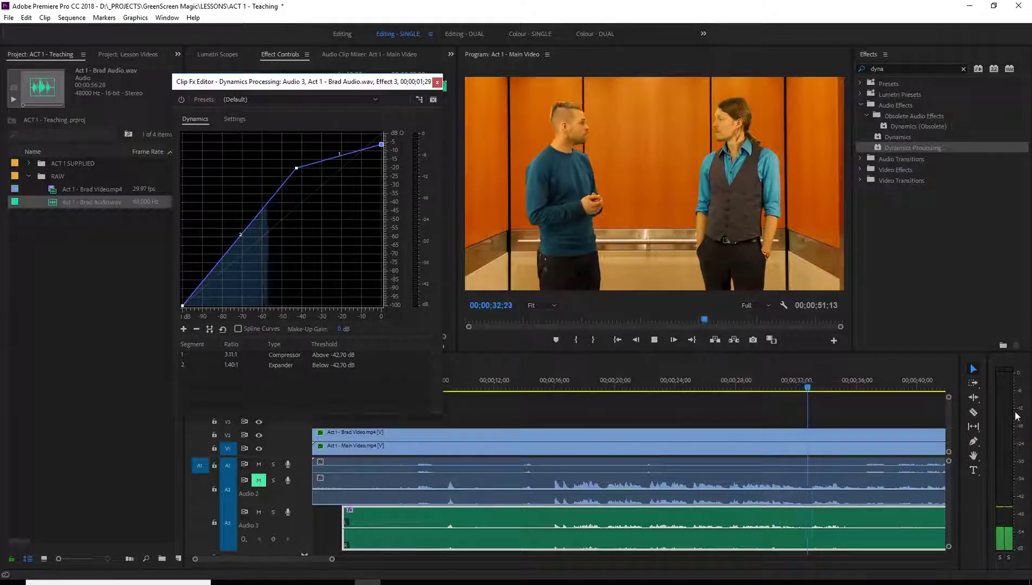
Set the make-up gain to 4 dB, play from about 00;00;24;00 to check the level, and close the effect editor
key(space)
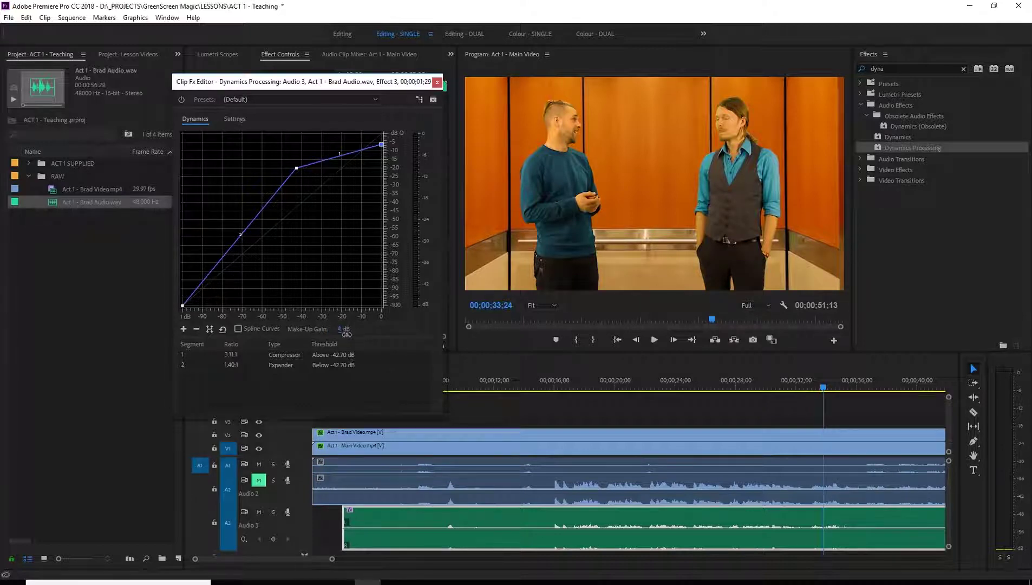
key(space)
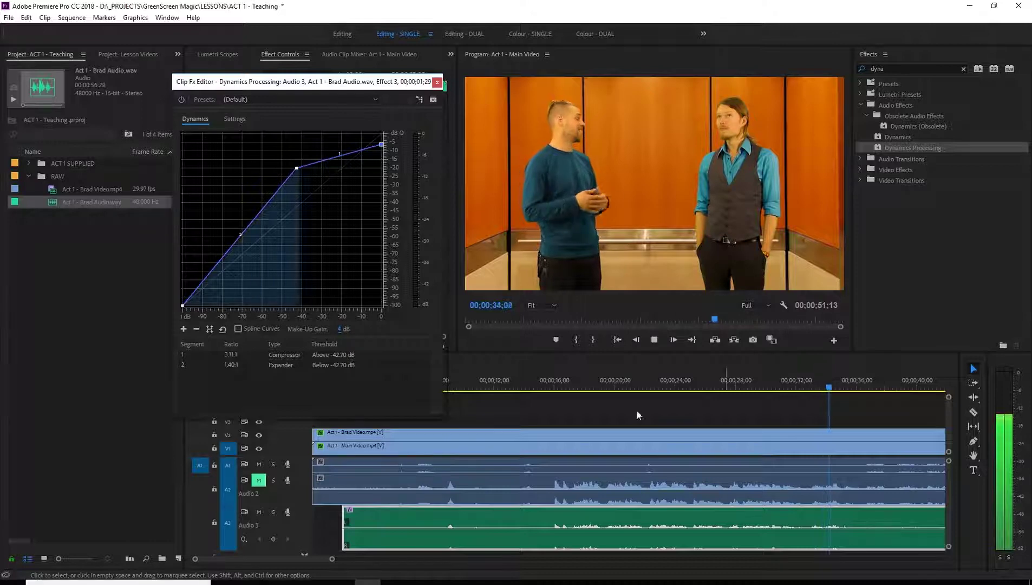
key(space)
click(674, 389)
key(space)
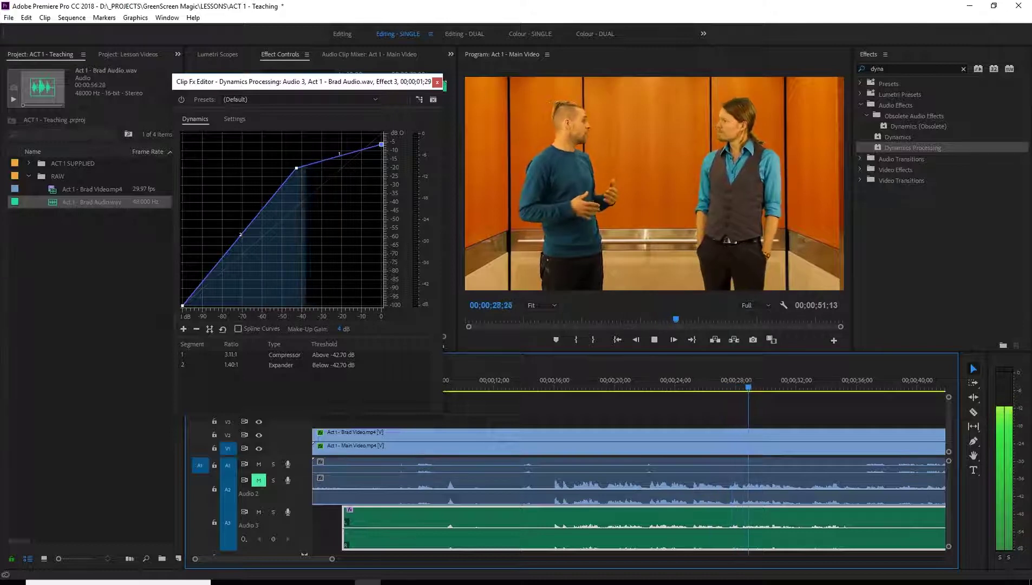
key(space)
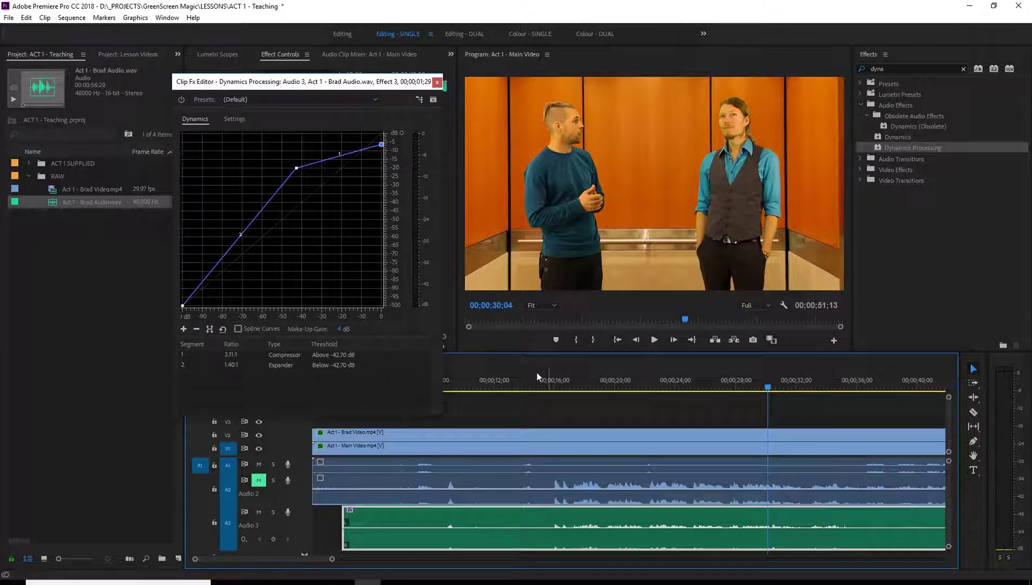
click(438, 82)
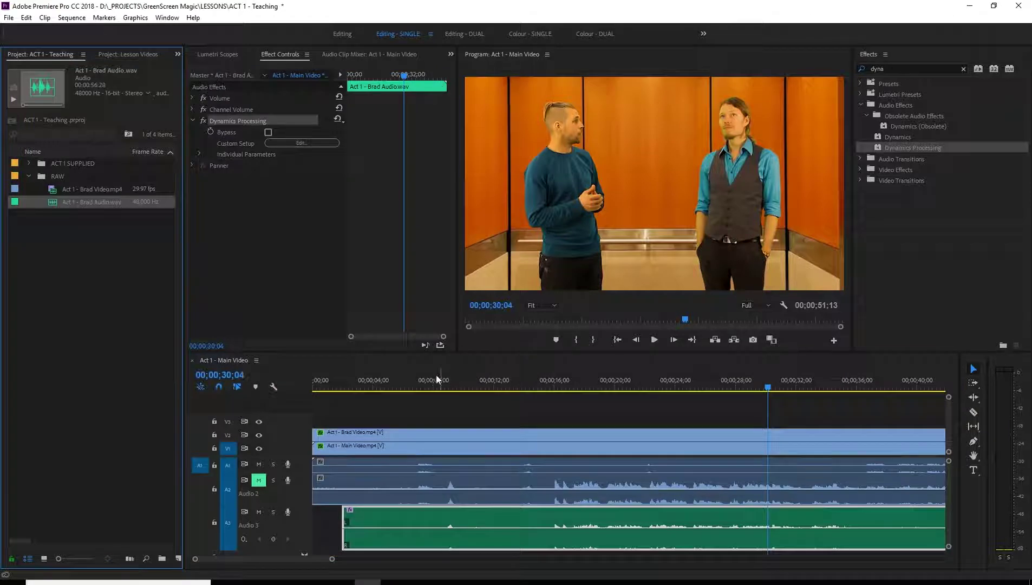
Play the quiet opening section up to just past 00;00;08;00 to listen for background noise
mouse_move(425, 391)
mouse_down()
mouse_move(394, 387)
mouse_move(461, 390)
mouse_move(420, 392)
mouse_move(449, 401)
mouse_move(410, 389)
mouse_up()
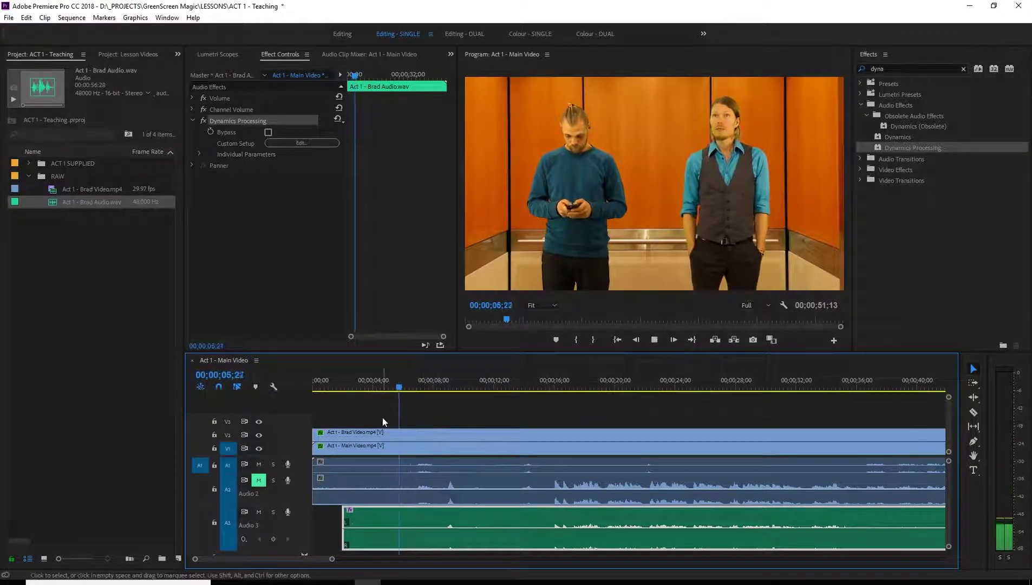
key(space)
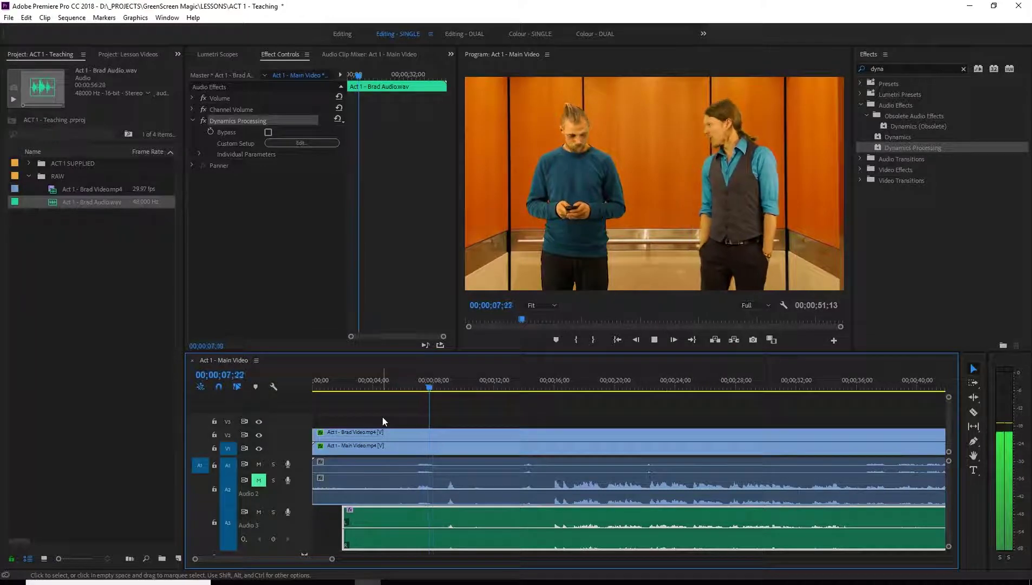
key(space)
Solo Audio 3 and replay the section around 00;00;07;00 to 00;00;08;00 to hear the external recording alone
click(274, 511)
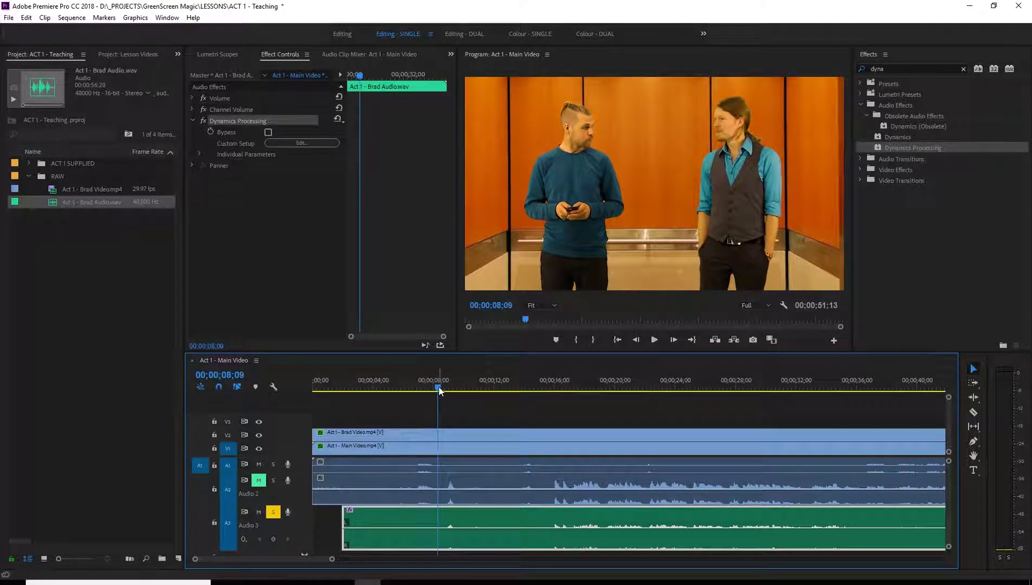
drag(437, 387, 416, 389)
key(space)
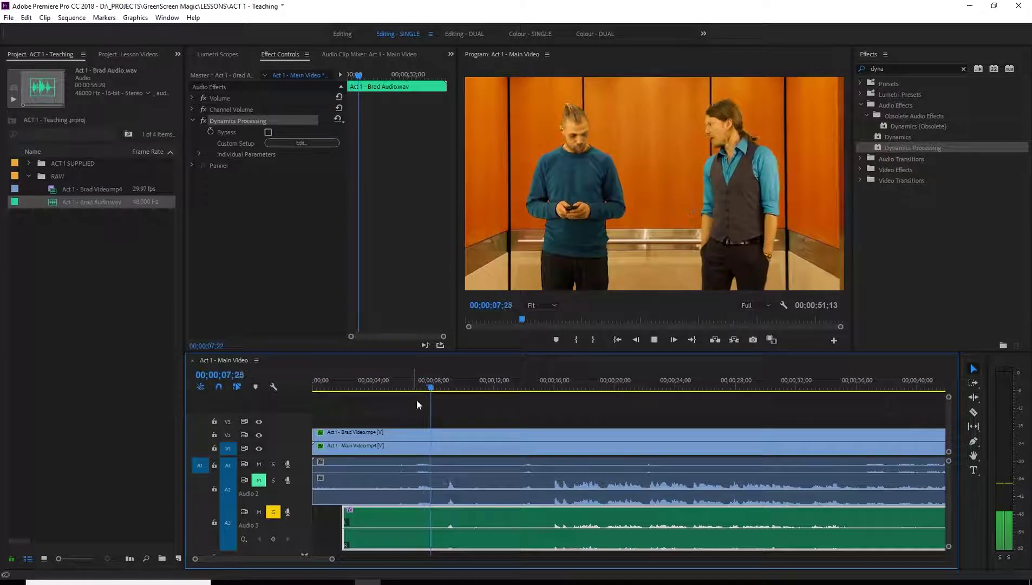
key(space)
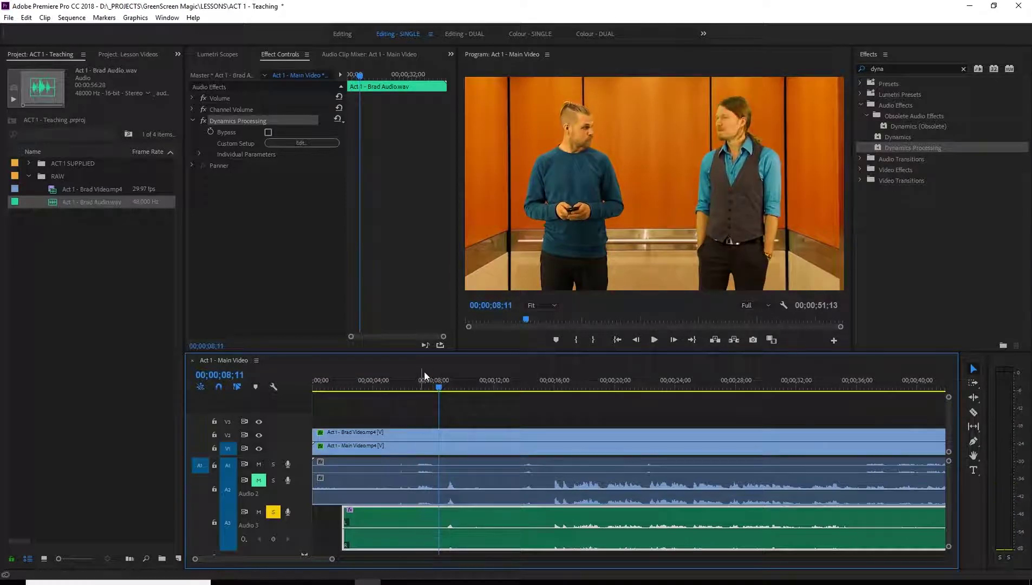
click(419, 388)
key(space)
key(space)
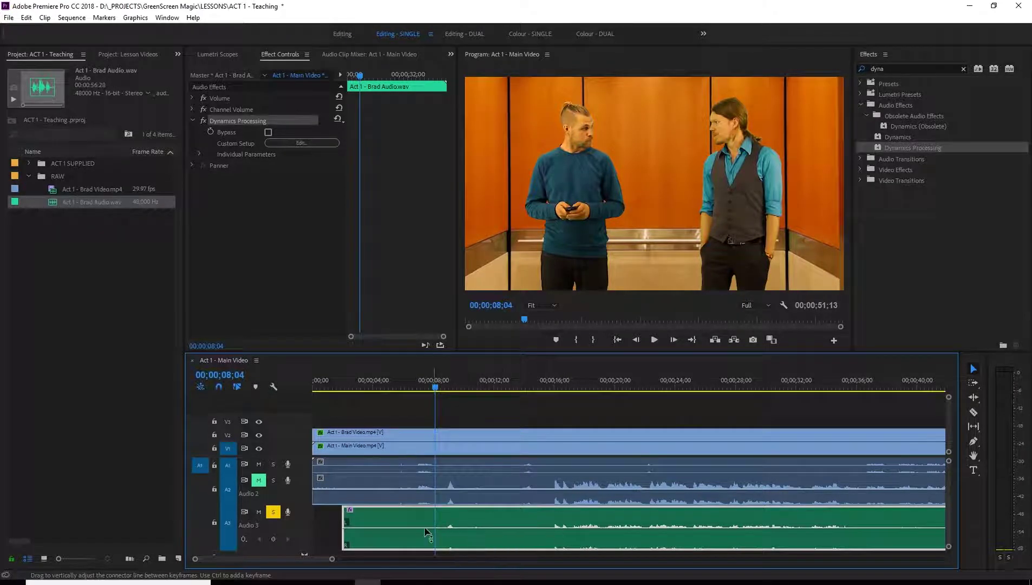
Add two volume keyframes to the Audio 3 clip just after 00;00;08;00 and pull the level before them down to near silence
drag(416, 526, 440, 528)
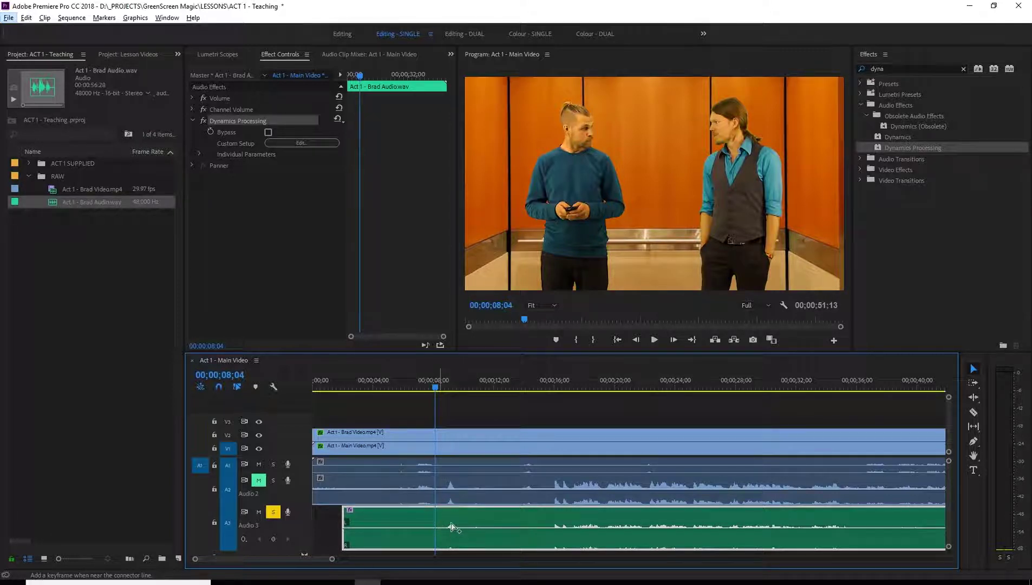
ctrl+click(442, 529)
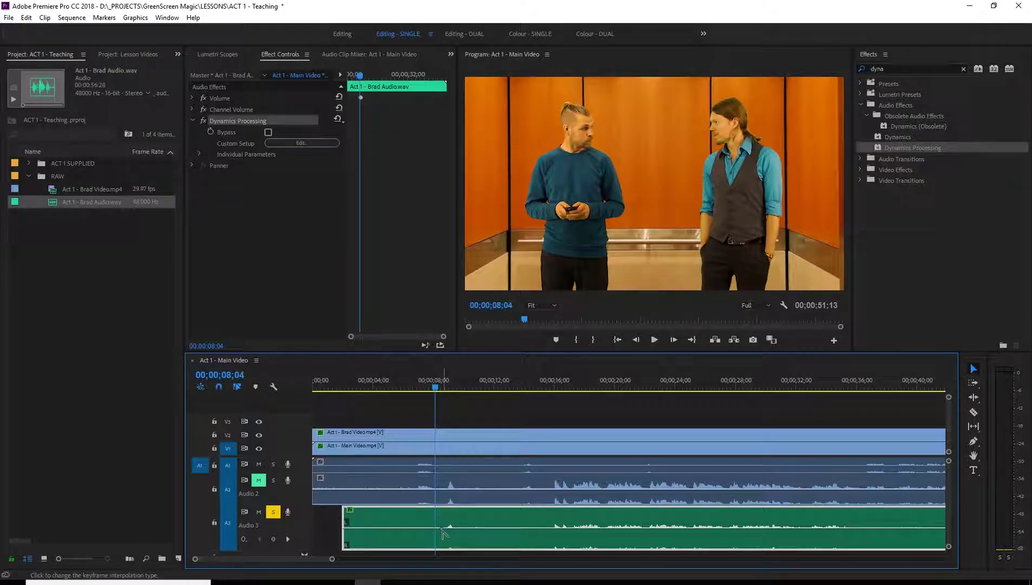
ctrl+click(434, 528)
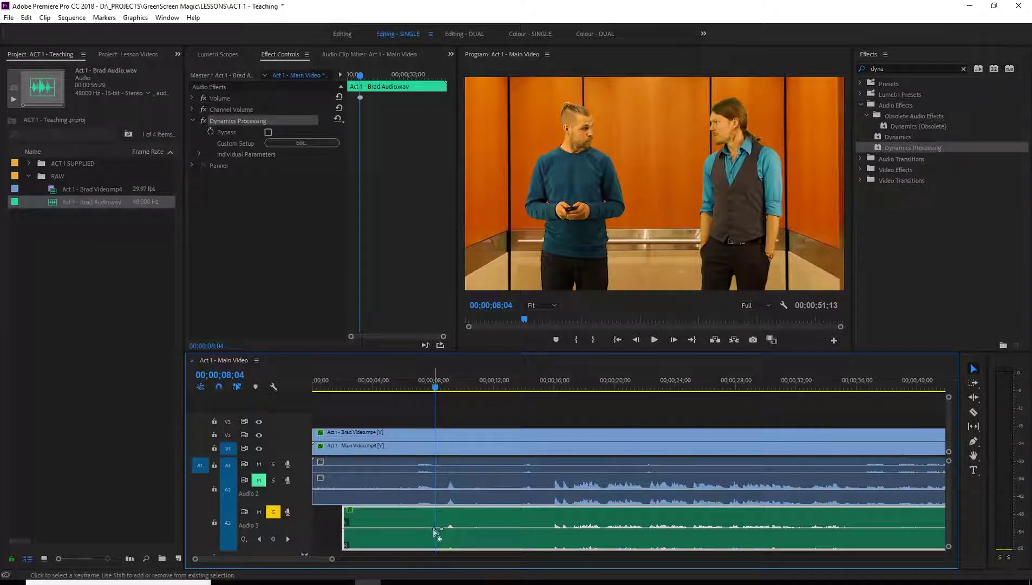
drag(434, 529, 437, 545)
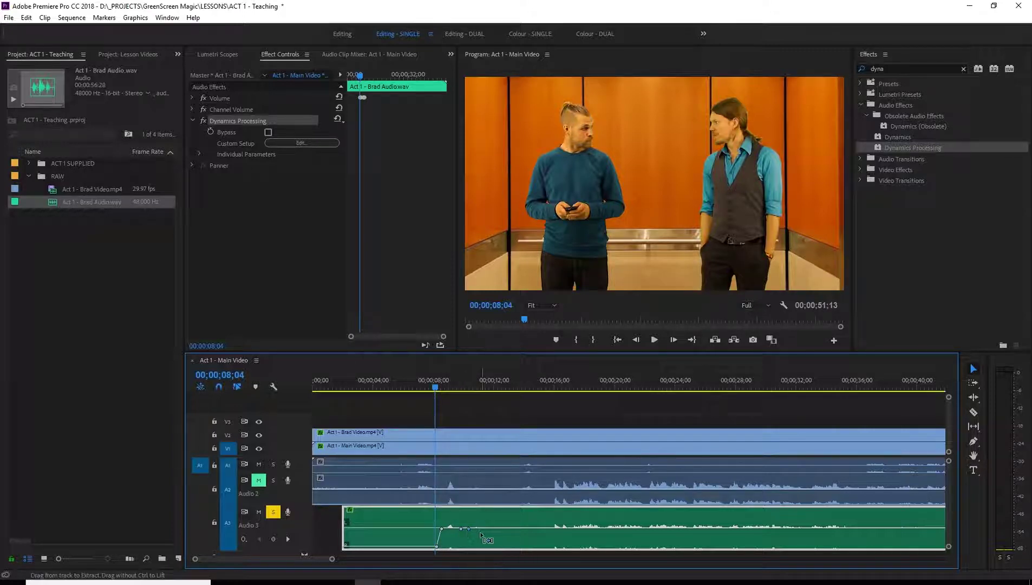
Keyframe the Audio 3 volume just before 00;00;16;00 and lower the gap from about 00;00;10;00 to there to near silence
ctrl+click(551, 529)
ctrl+click(548, 528)
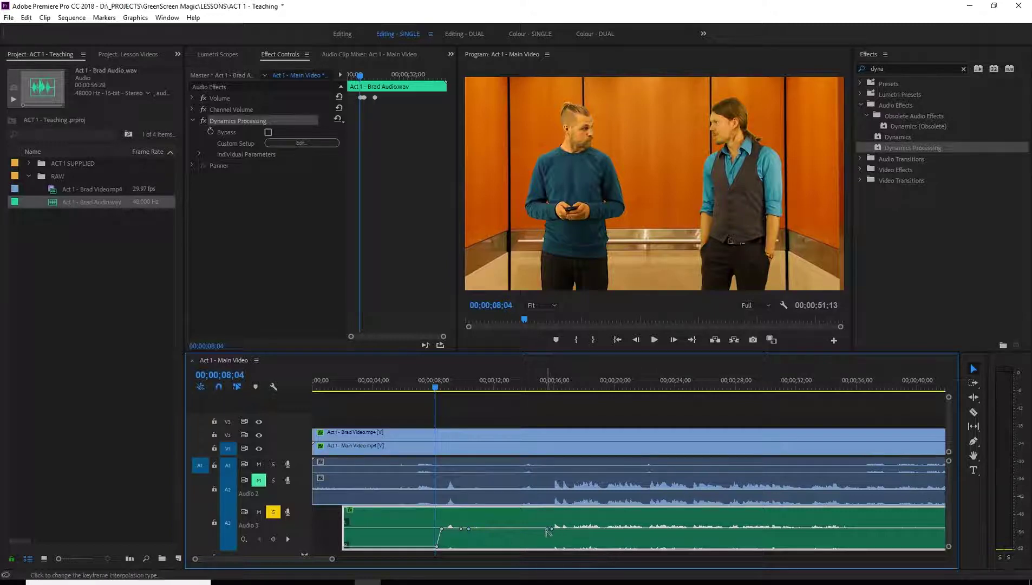
drag(521, 529, 521, 534)
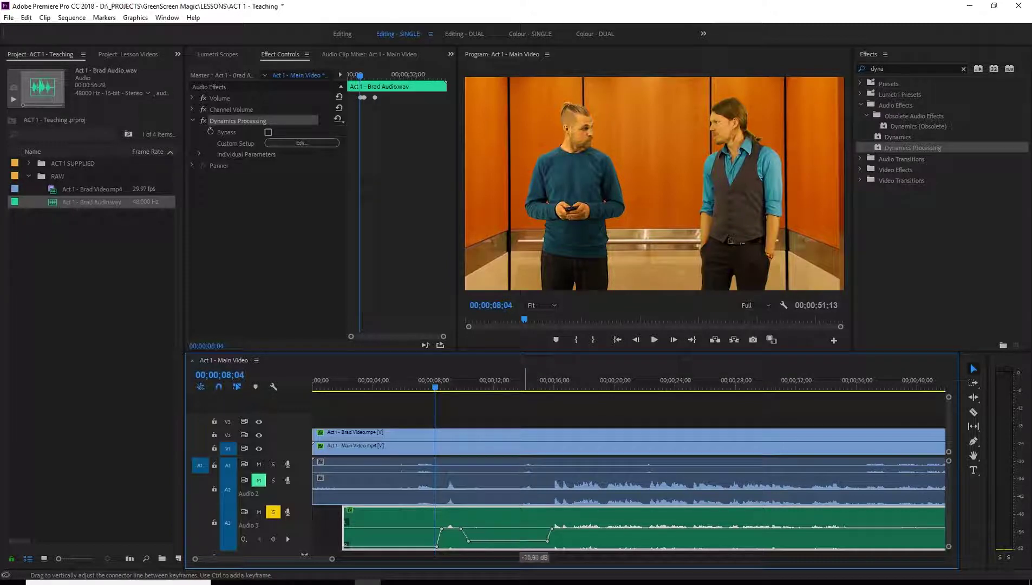
Review the sequence from about 00;00;05;00 to 00;00;27;18 and inspect the effects on the V2 and V1 video clips
click(392, 390)
drag(392, 389, 729, 416)
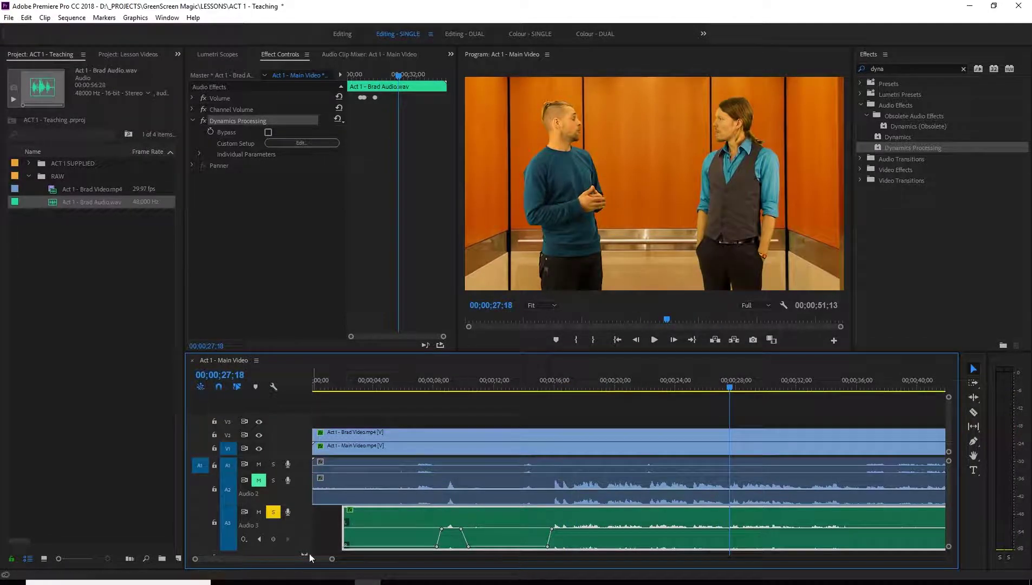
scroll(315, 558, down, 5)
scroll(316, 558, up, 5)
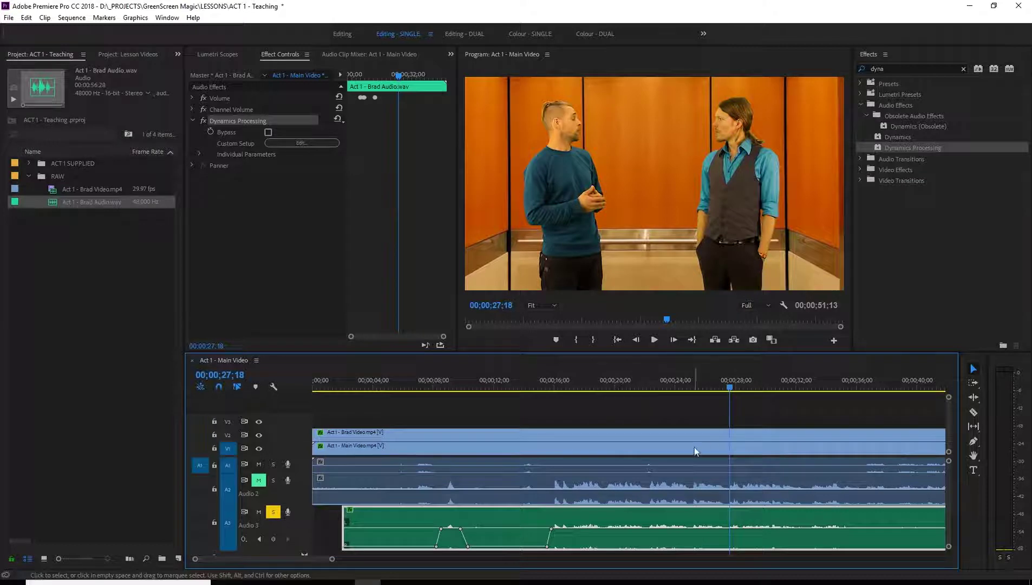
click(711, 436)
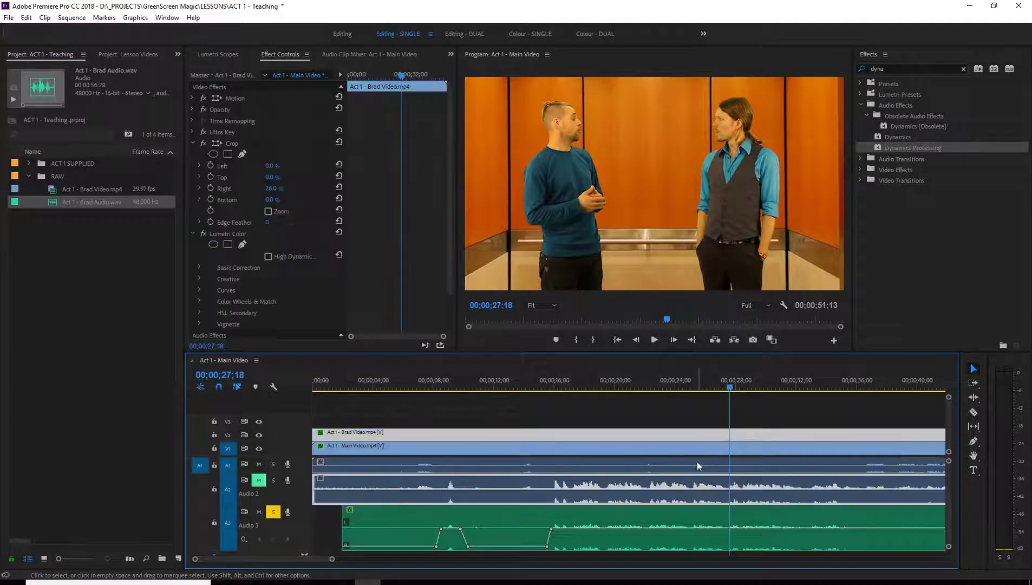
click(698, 452)
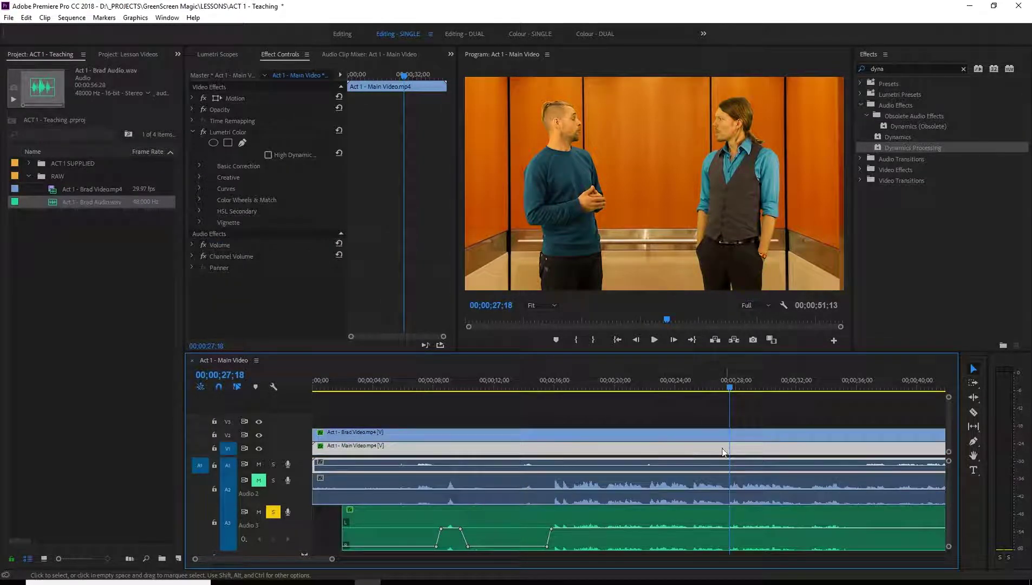
Keyframe the Audio 3 volume near 00;00;35;09 and just before 00;00;46;00, and lower the gap between them to near silence
scroll(673, 445, down, 5)
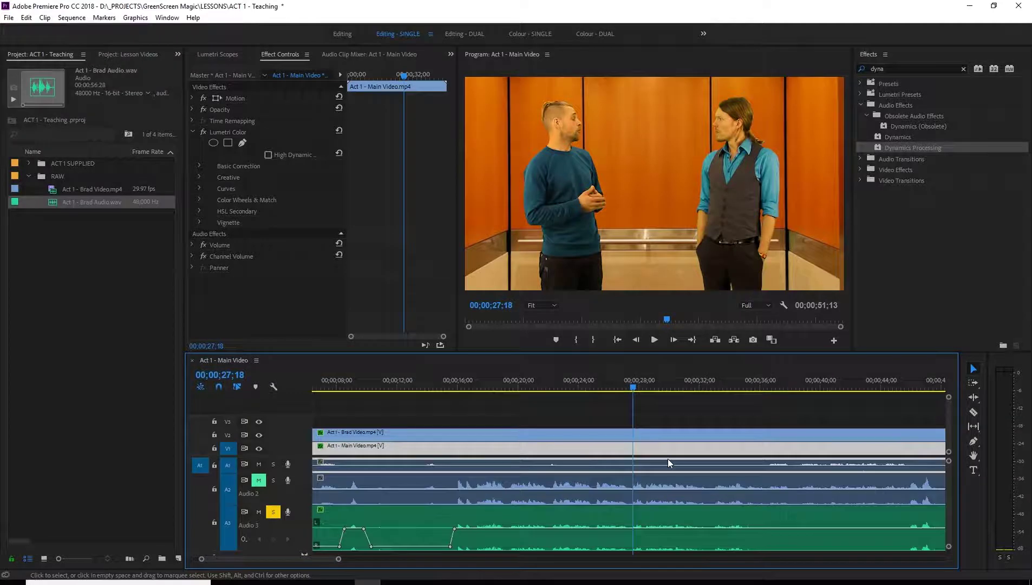
click(639, 388)
key(space)
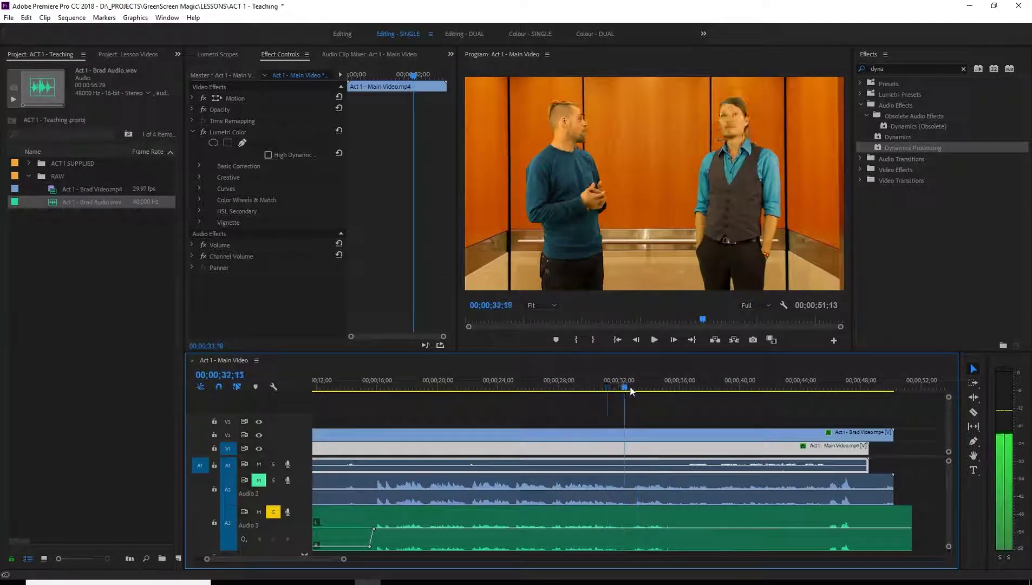
click(660, 387)
key(space)
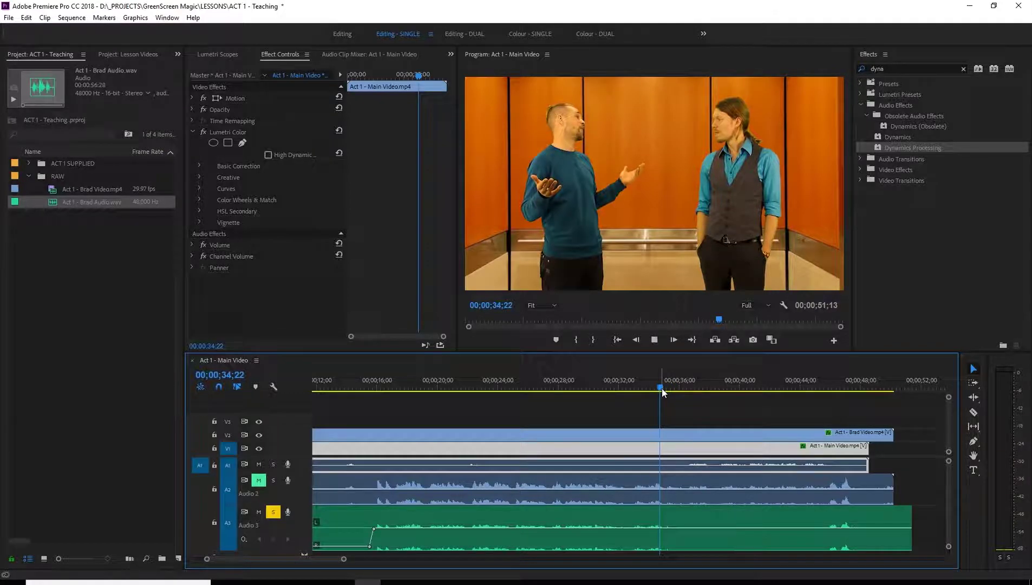
click(680, 386)
mouse_move(680, 386)
mouse_down()
mouse_move(659, 386)
mouse_move(669, 386)
mouse_up()
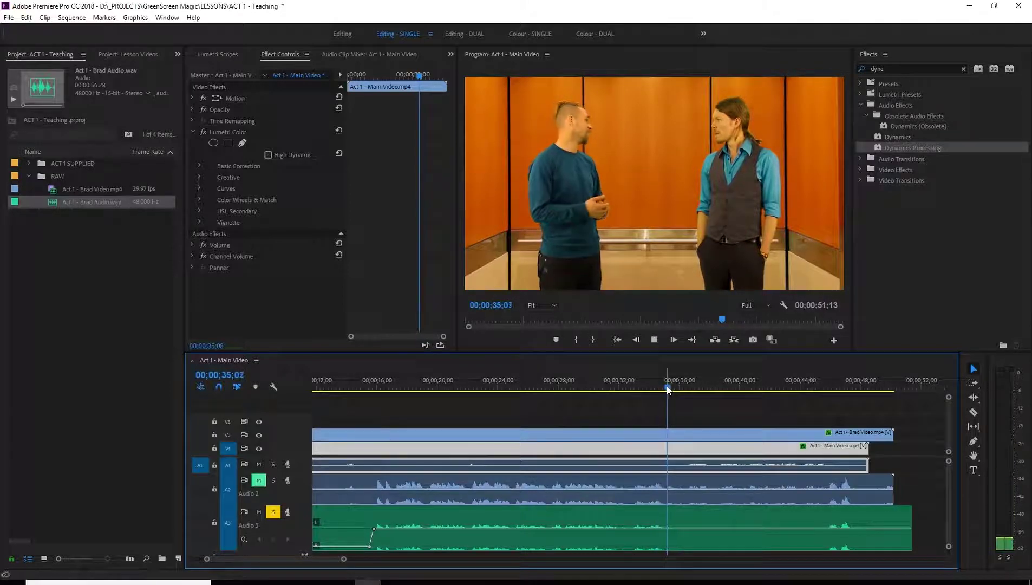
click(672, 533)
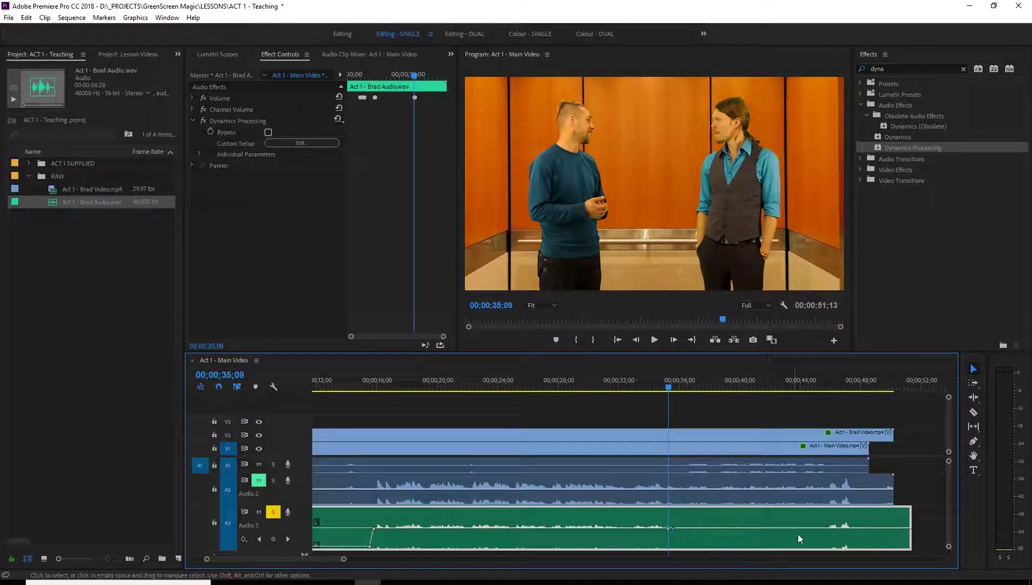
ctrl+click(827, 528)
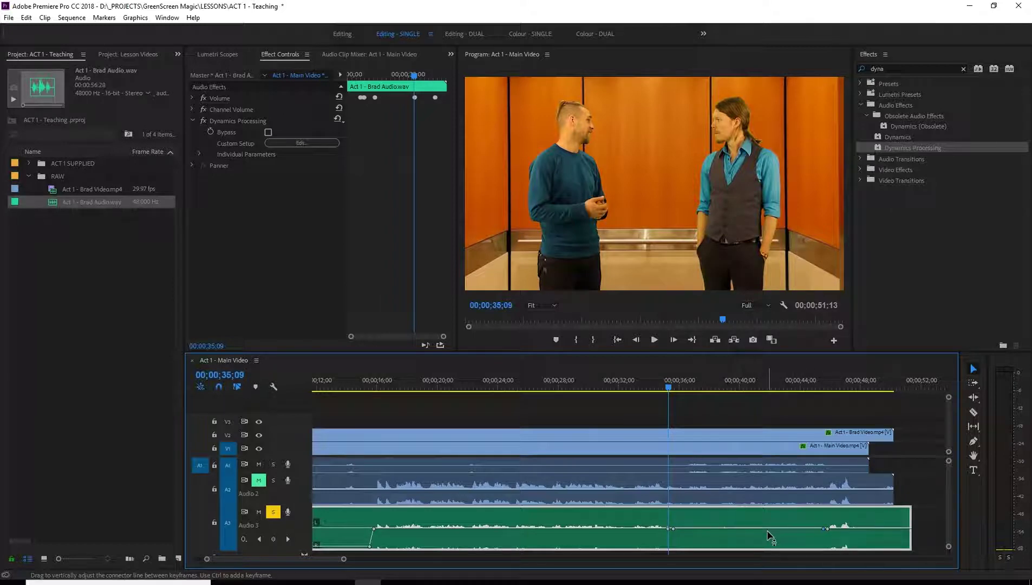
drag(767, 533, 770, 550)
Play the silenced Audio 3 gap from about 00;00;35;09, turn off the Audio 3 solo, and resume playback with the other audio
key(space)
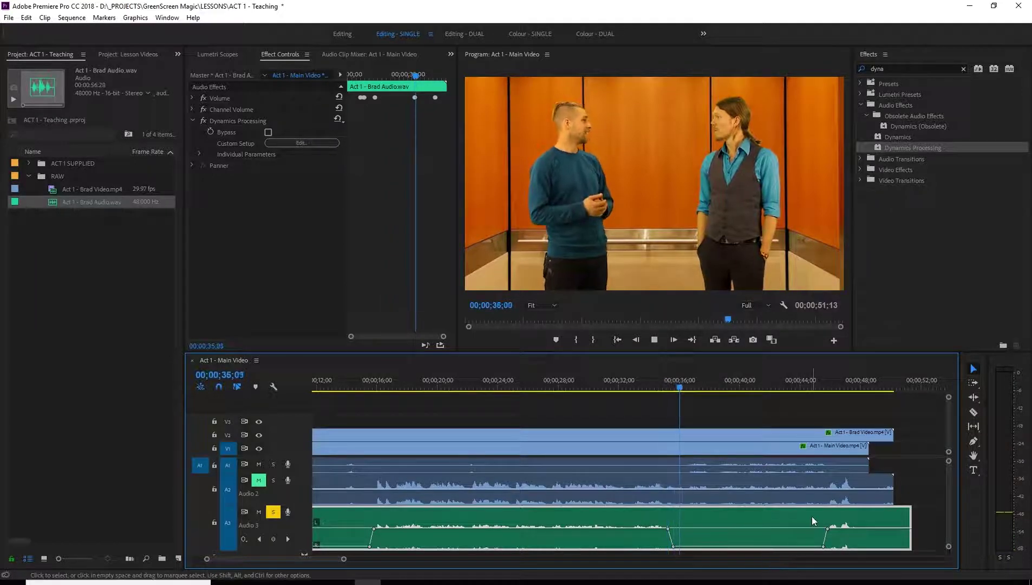
key(space)
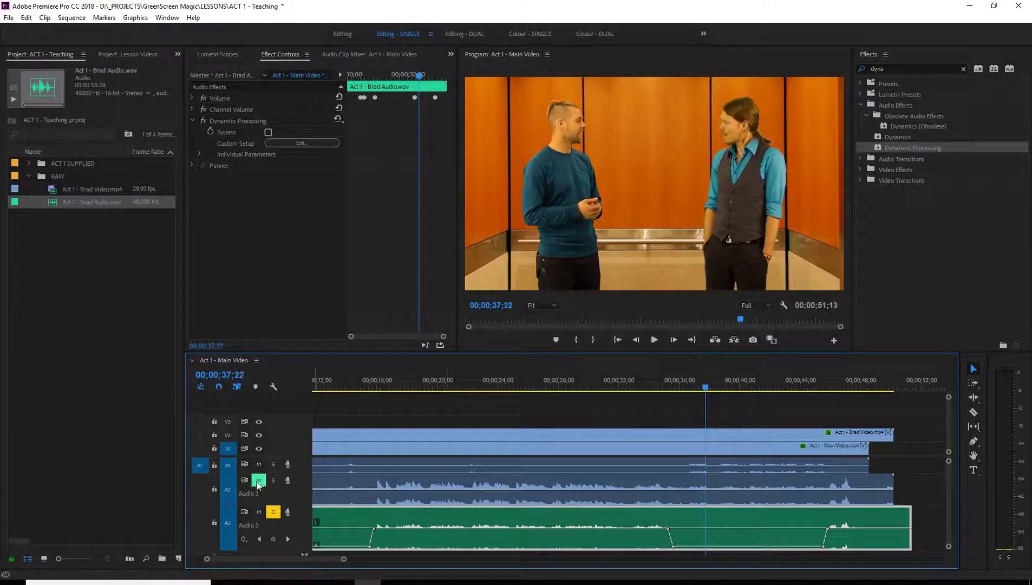
key(space)
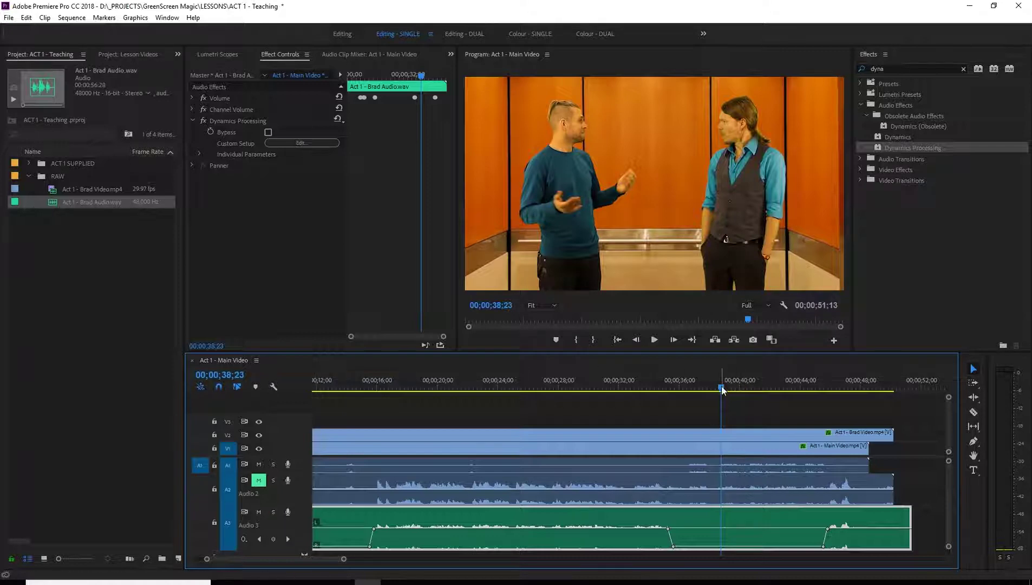
key(space)
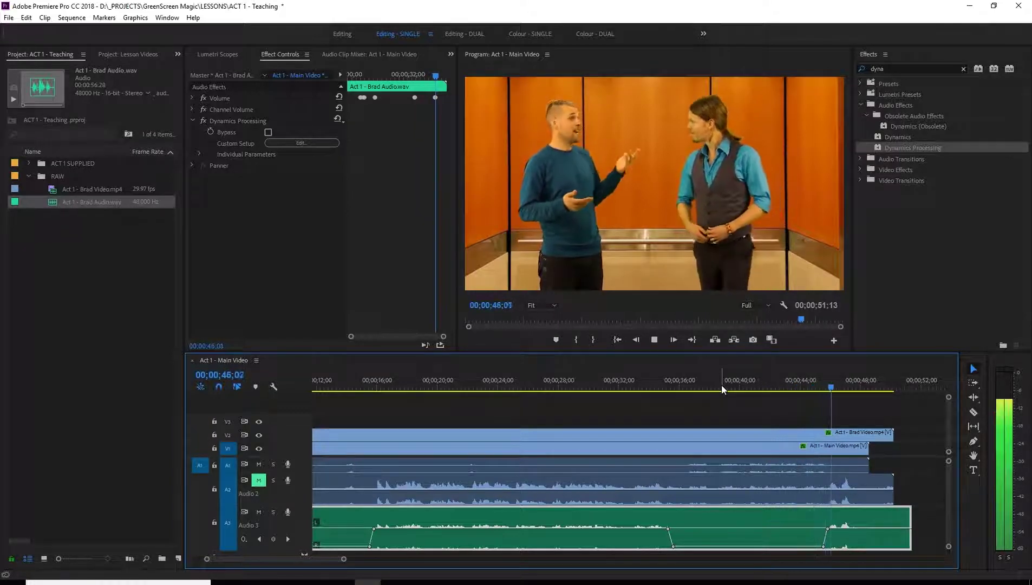
Replay the end of the scene from about 00;00;44;07 to 00;00;47;12 to judge the loudness of the last line
drag(800, 385, 808, 389)
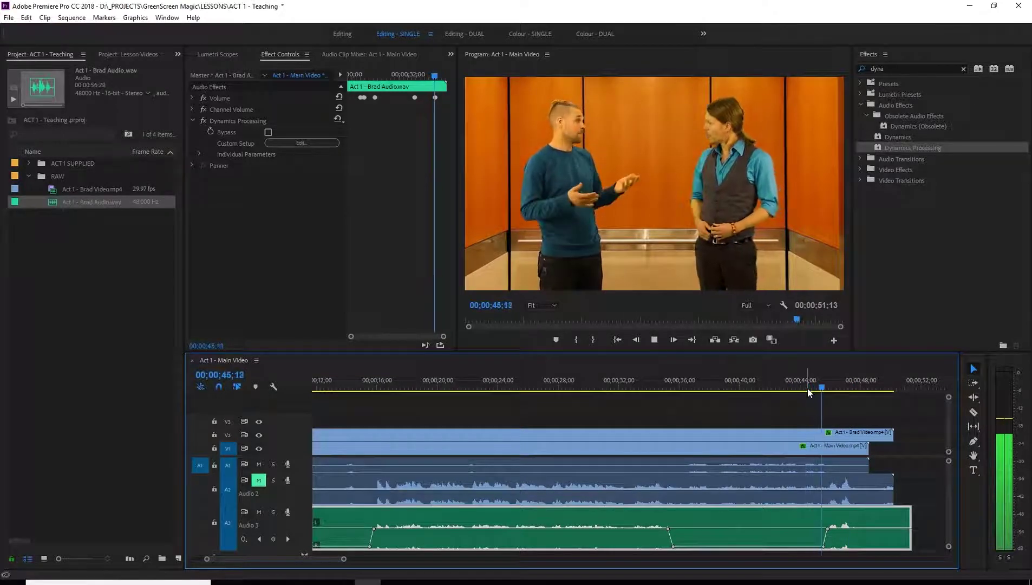
key(space)
drag(779, 392, 804, 399)
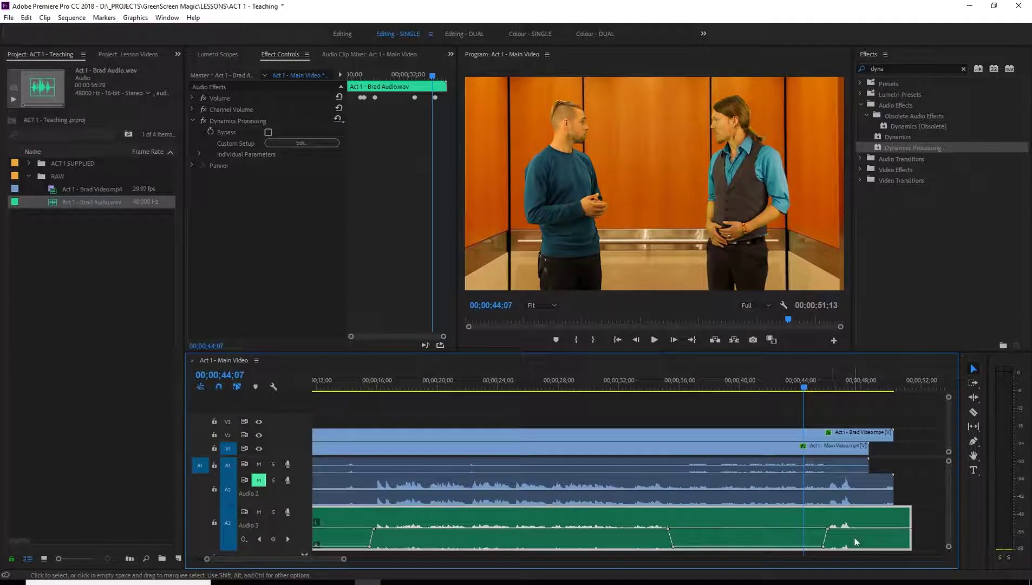
key(space)
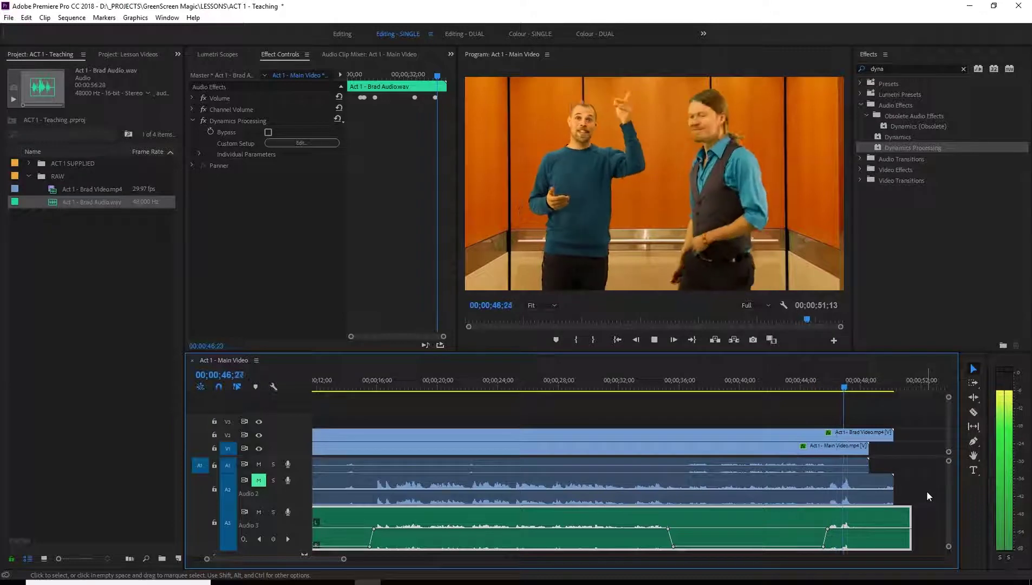
key(space)
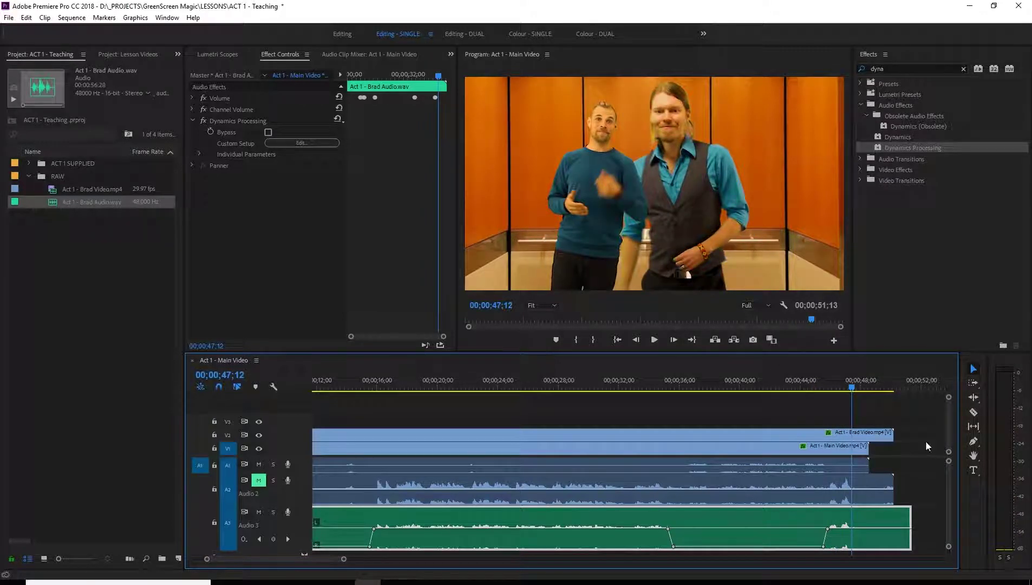
Compare the audio meter levels of the earlier dialogue, from about 00;00;20;16 on, with those of the last line near 00;00;46;00
click(520, 381)
key(space)
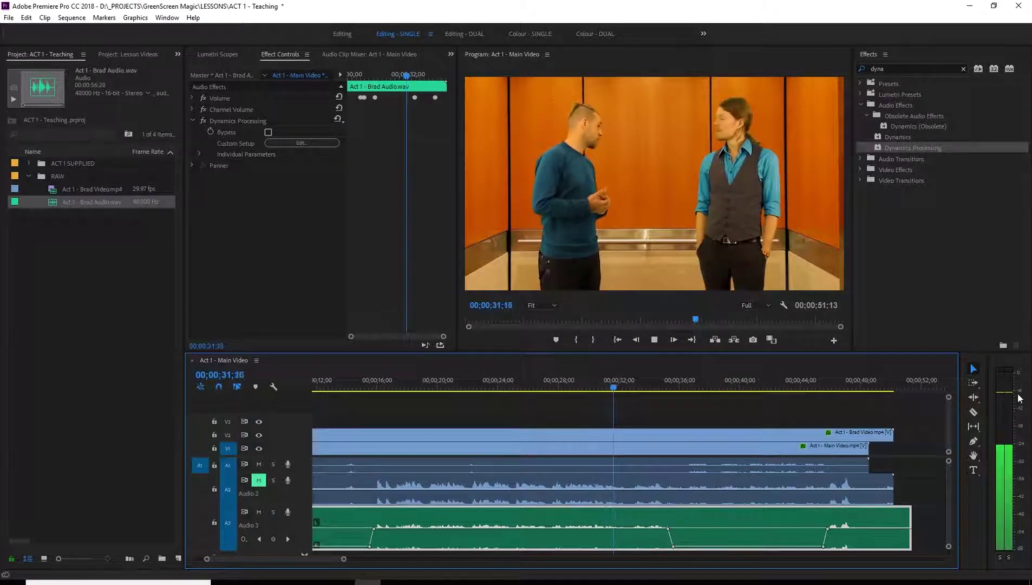
key(space)
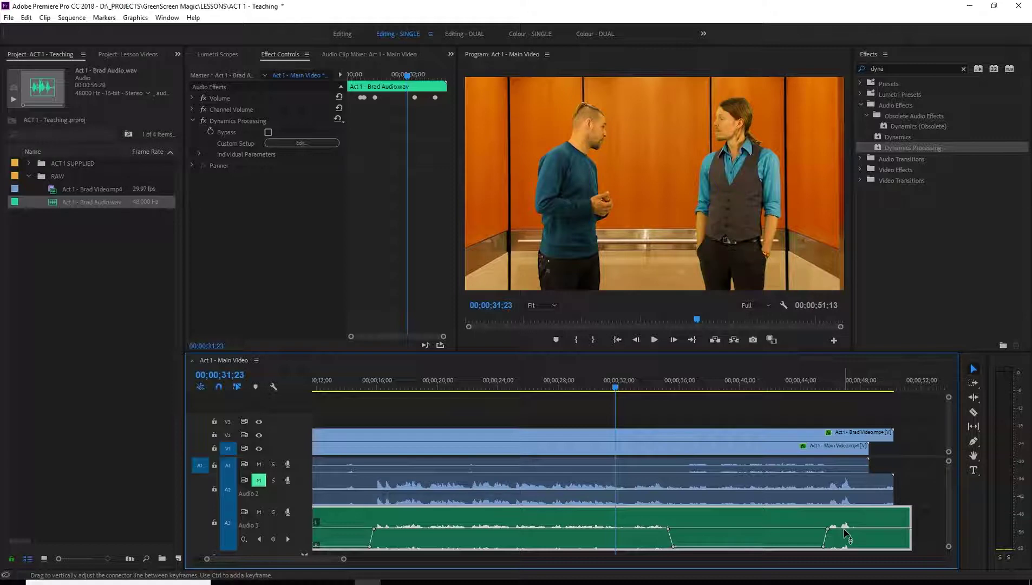
click(444, 387)
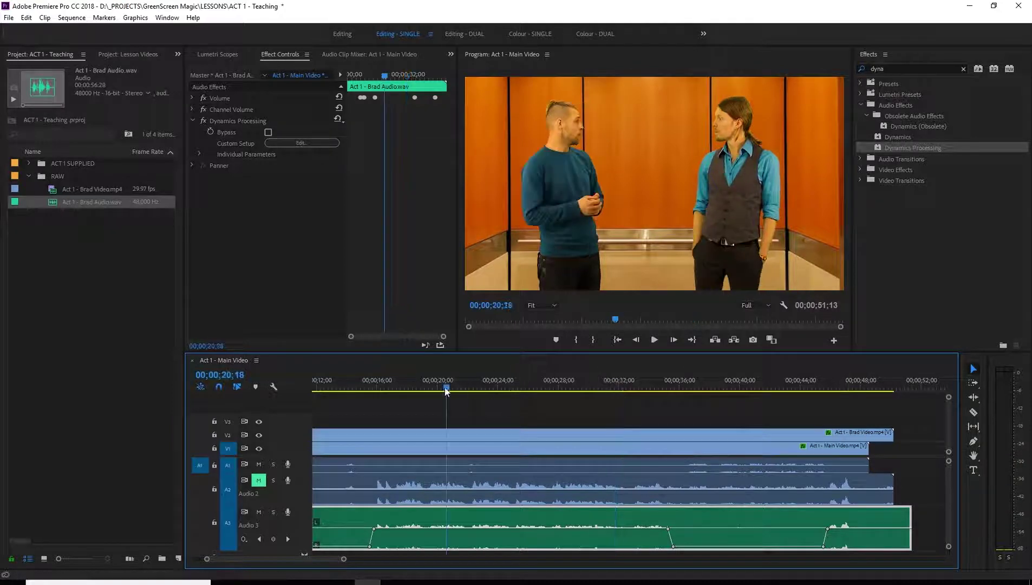
key(space)
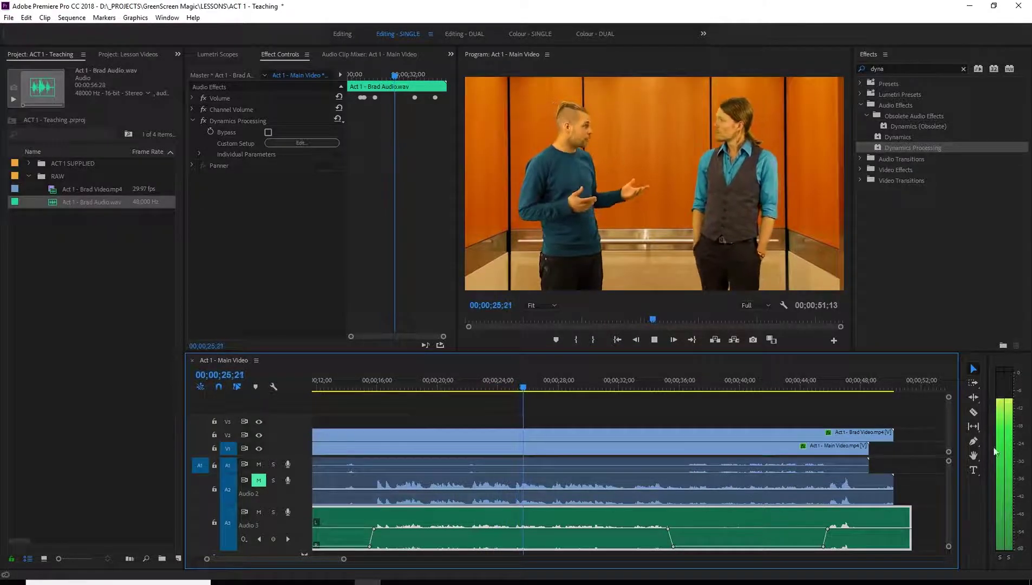
key(space)
click(828, 387)
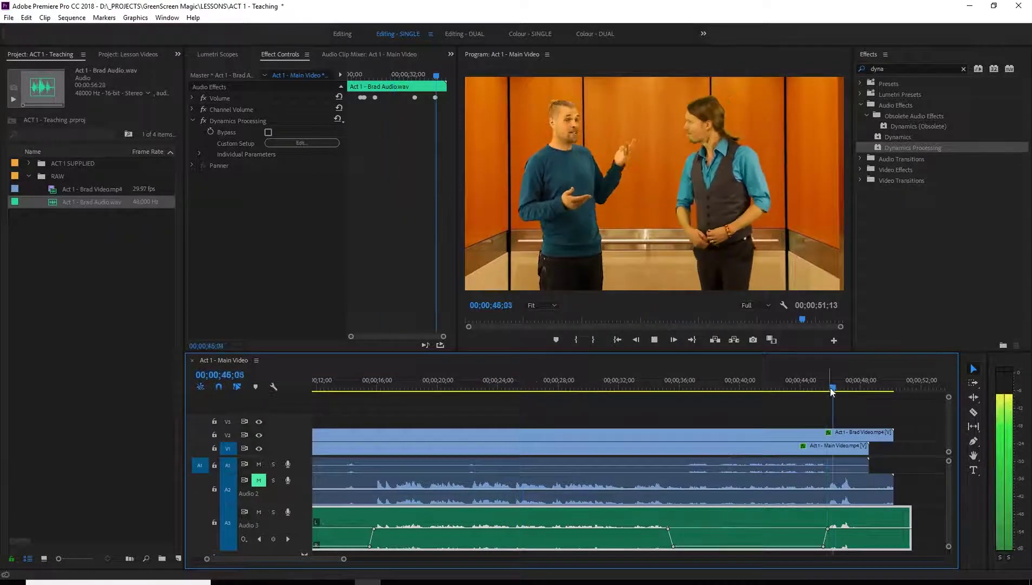
key(space)
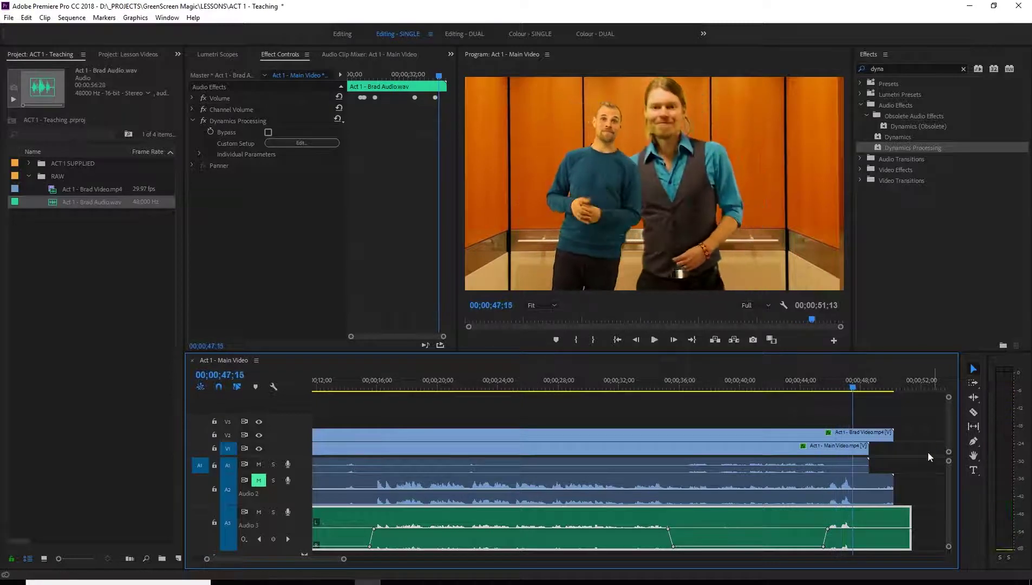
Add an Audio 3 volume keyframe at about 00;00;46;13, lower it slightly, and replay the last line
ctrl+click(839, 533)
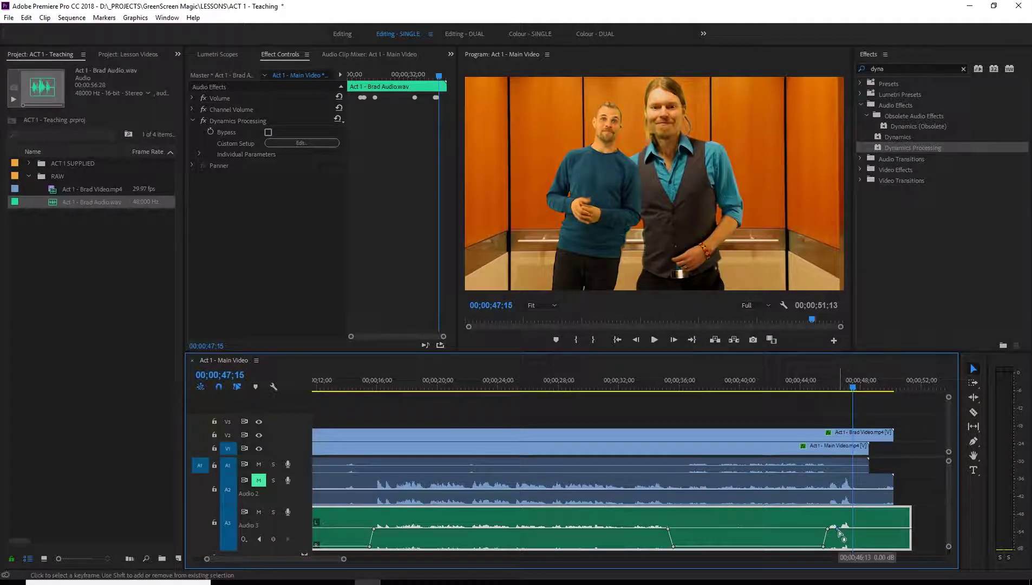
drag(840, 532, 839, 533)
click(827, 388)
key(space)
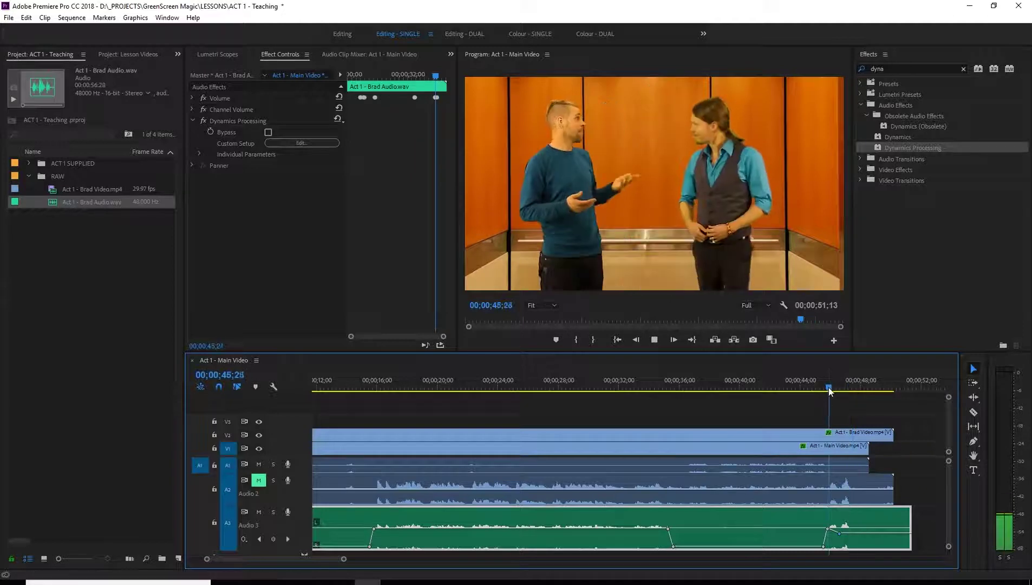
key(space)
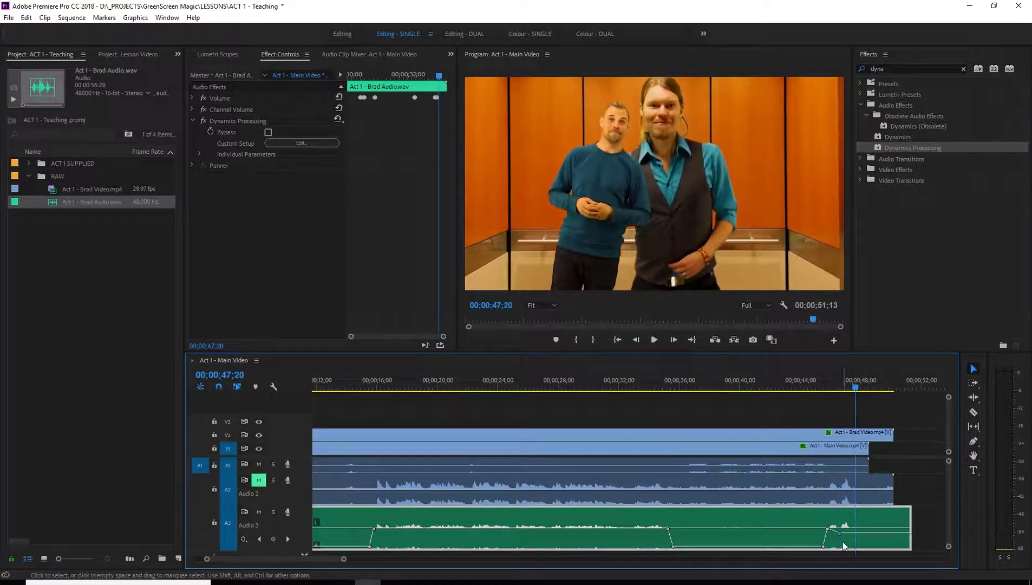
Lower the Audio 3 level after the last keyframe further while replaying the last line from about 00;00;46;00
click(828, 387)
key(space)
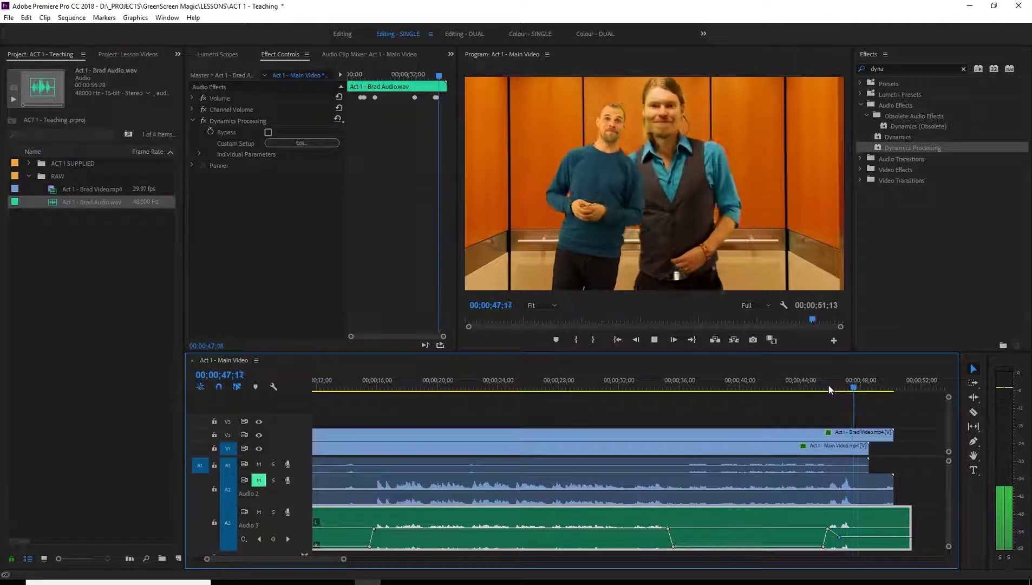
key(space)
drag(842, 540, 843, 531)
key(space)
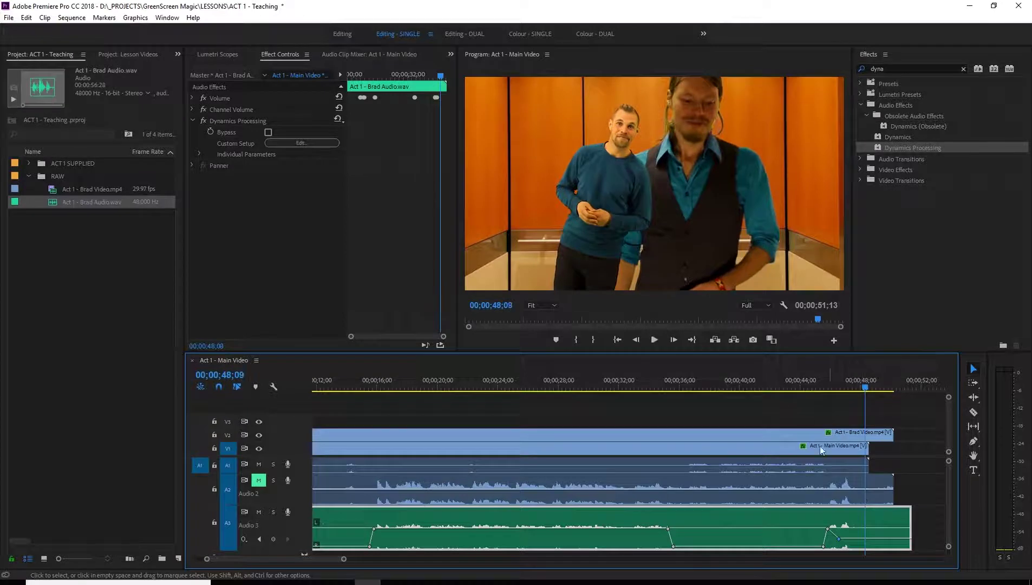
Play the other actor's dialogue on Audio 1 from about 00;00;40;00 to 00;00;43;25 to check its level
click(738, 387)
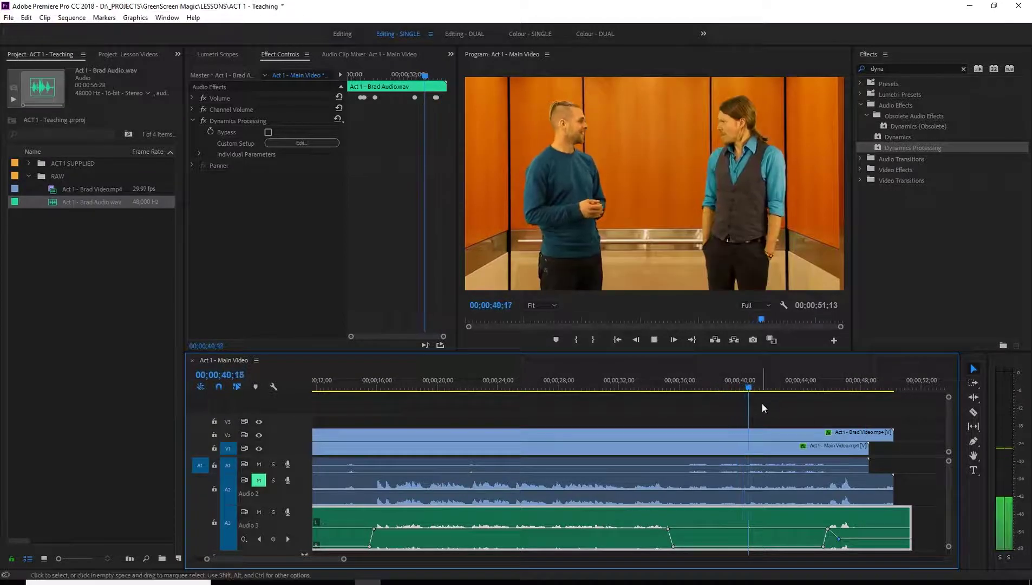
key(space)
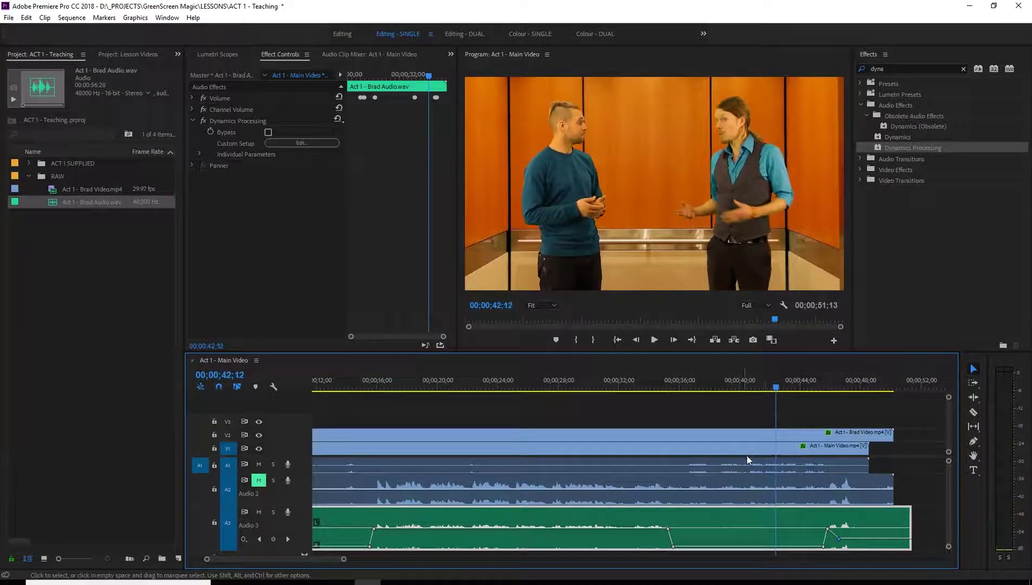
click(765, 451)
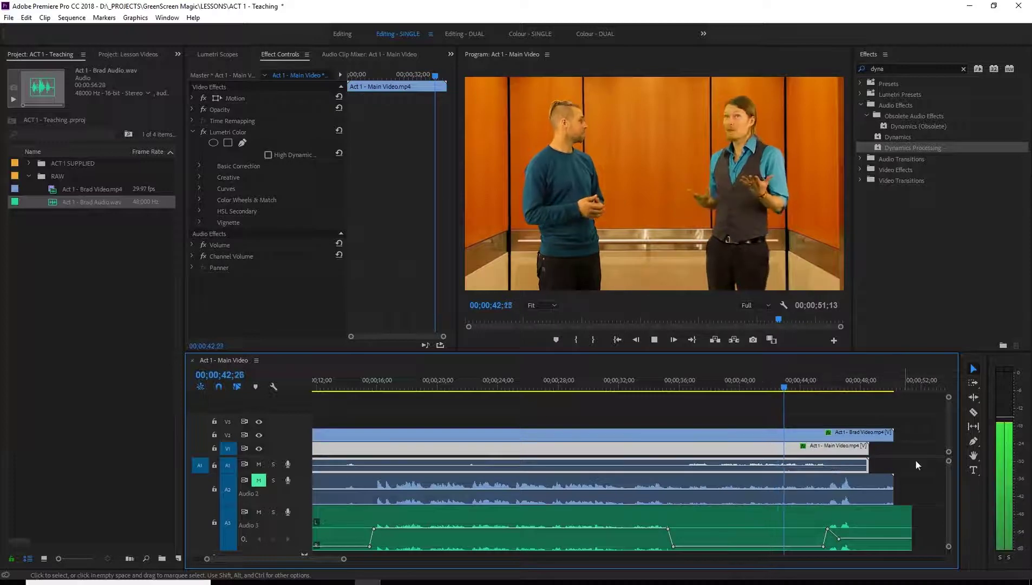
key(space)
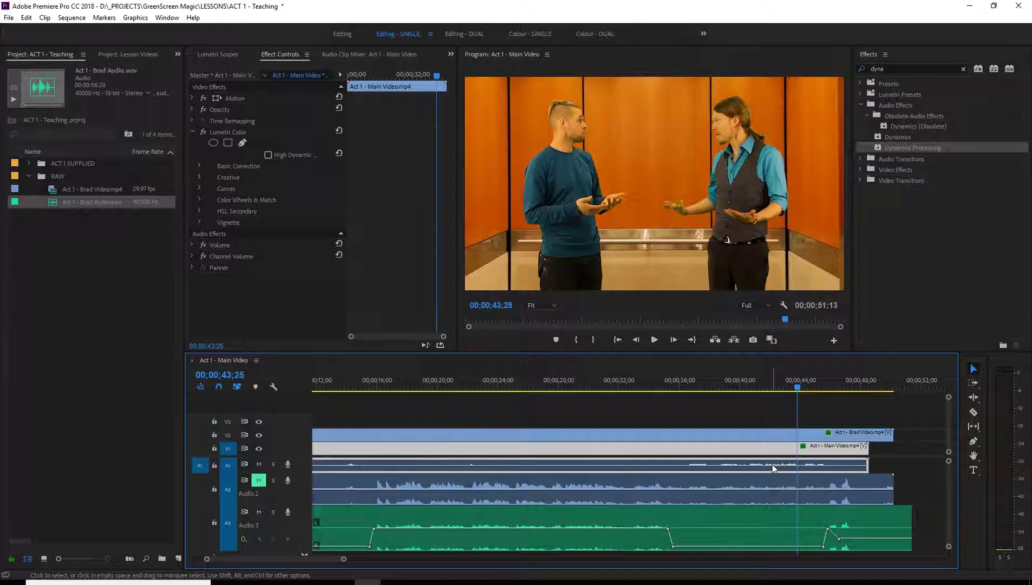
Close the Audio Clip Mixer and open the Audio Track Mixer for the Act 1 - Main Video sequence
click(351, 54)
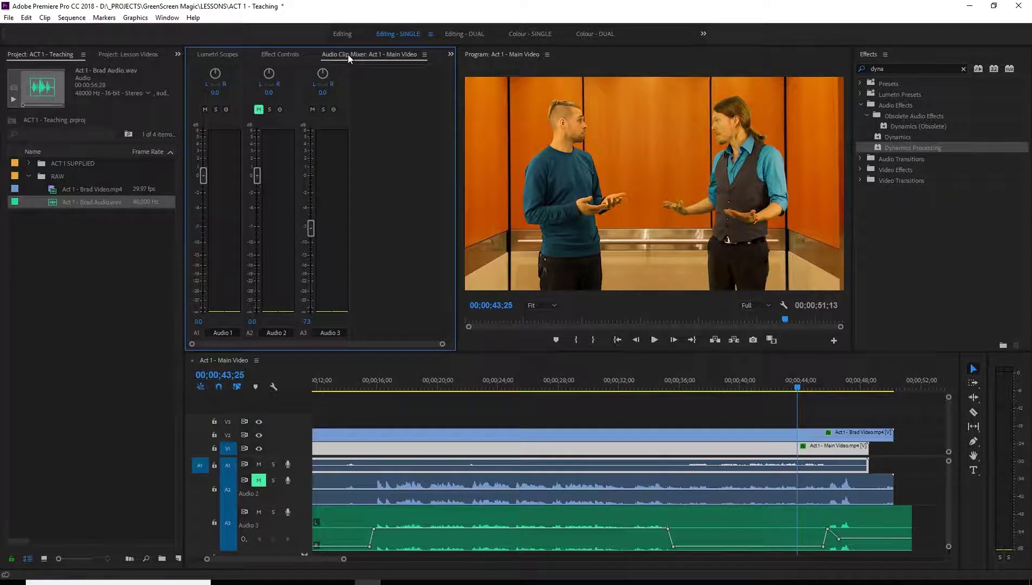
drag(348, 53, 346, 48)
click(425, 55)
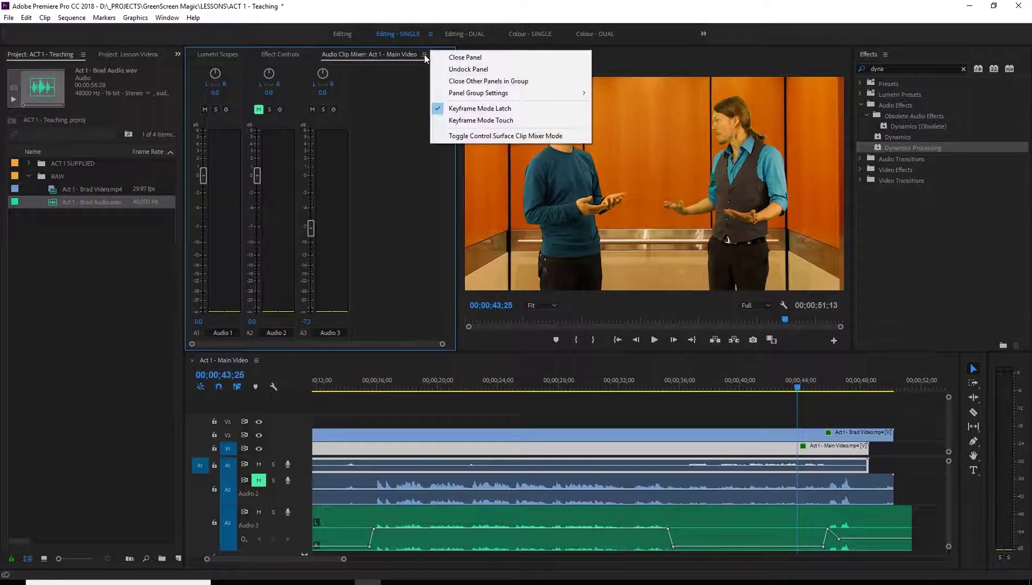
click(458, 56)
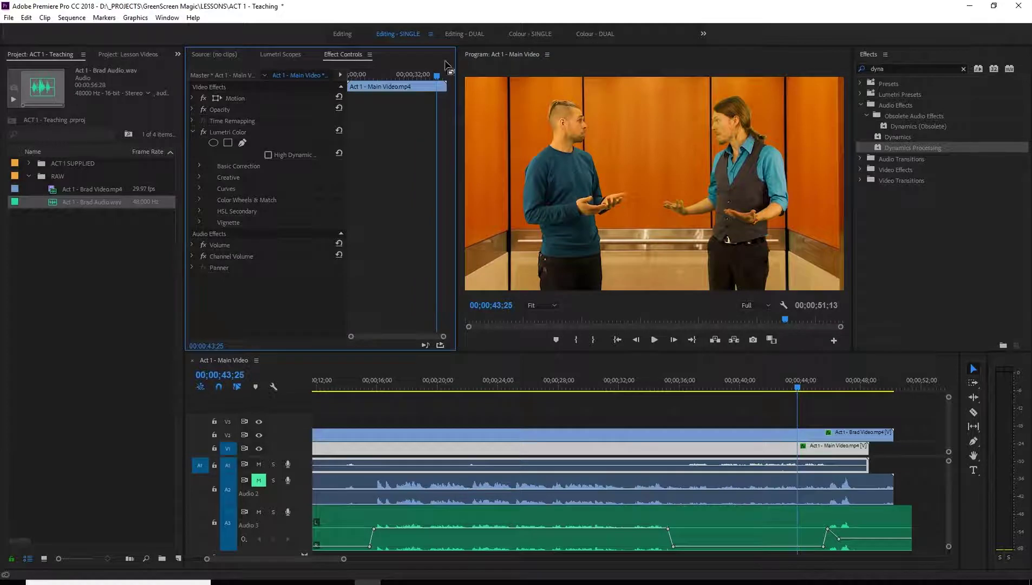
click(167, 18)
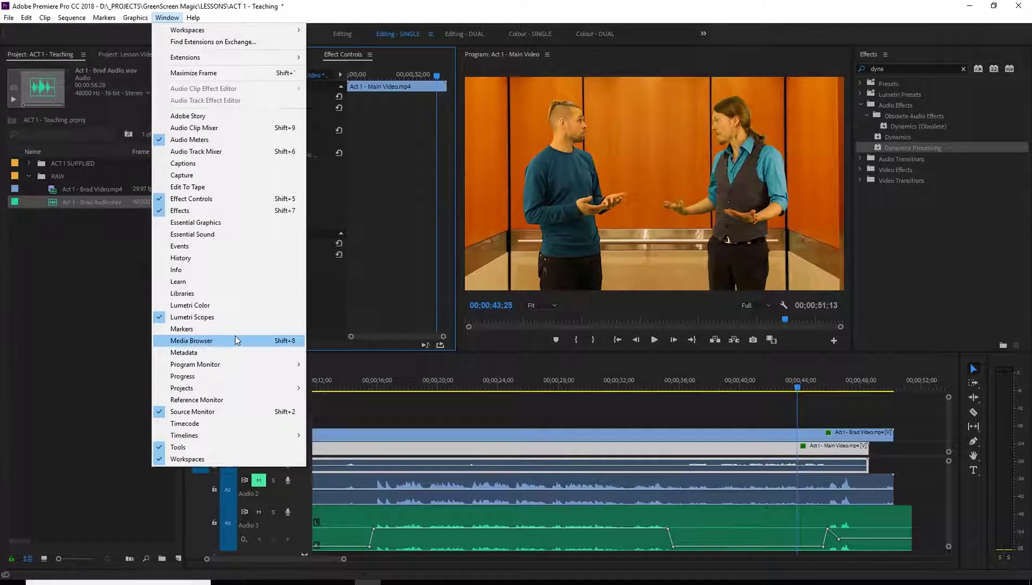
click(202, 152)
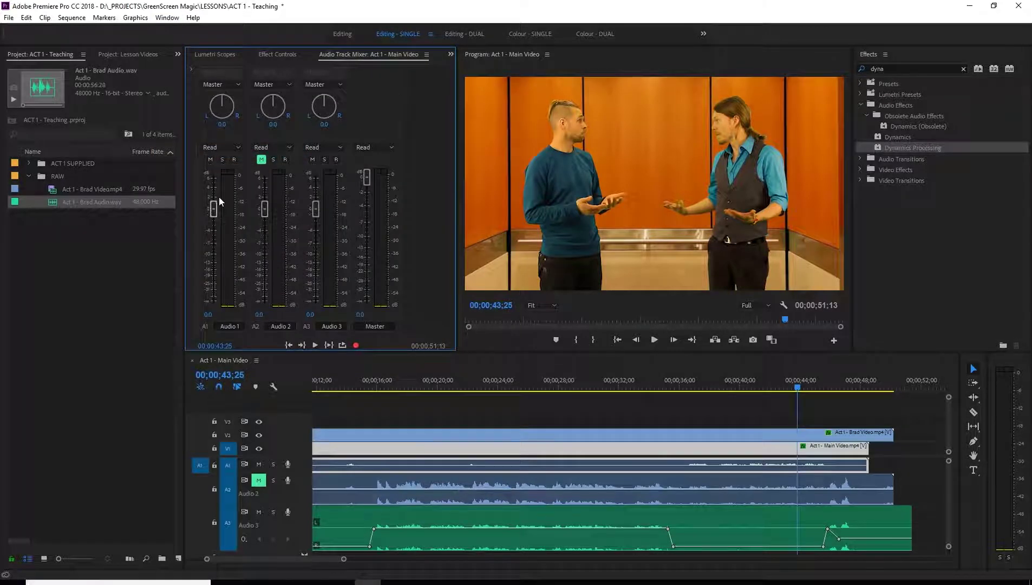
click(261, 483)
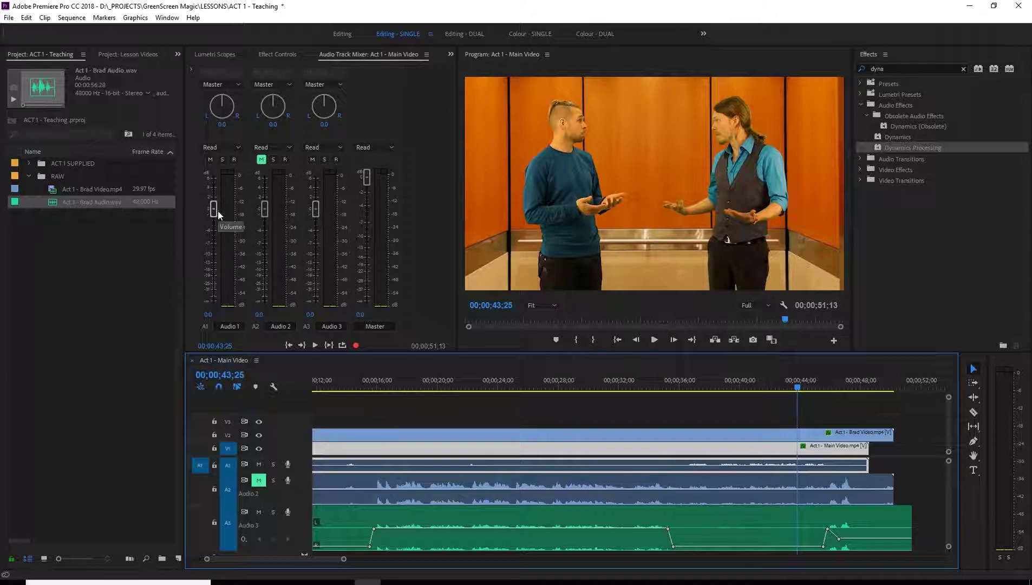
Raise the Audio 1 track volume to about 3.3 dB and replay the dialogue up to about 00;00;45;21
drag(215, 210, 215, 211)
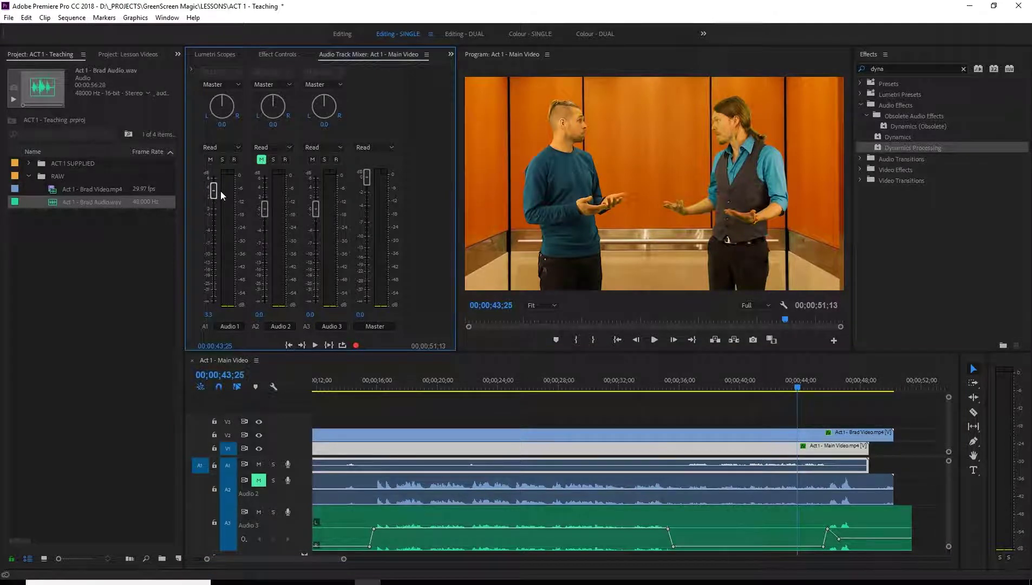
key(space)
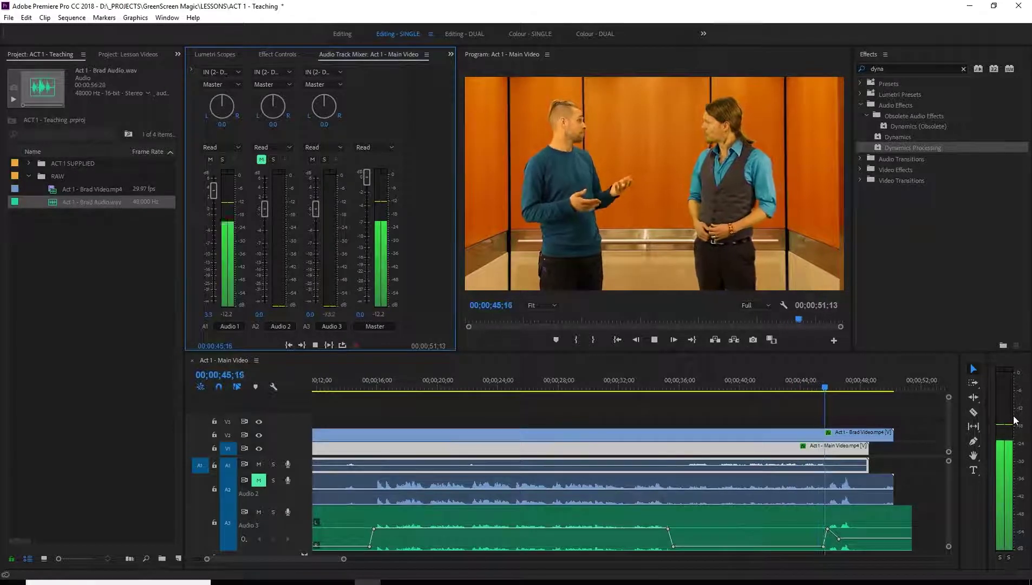
click(766, 384)
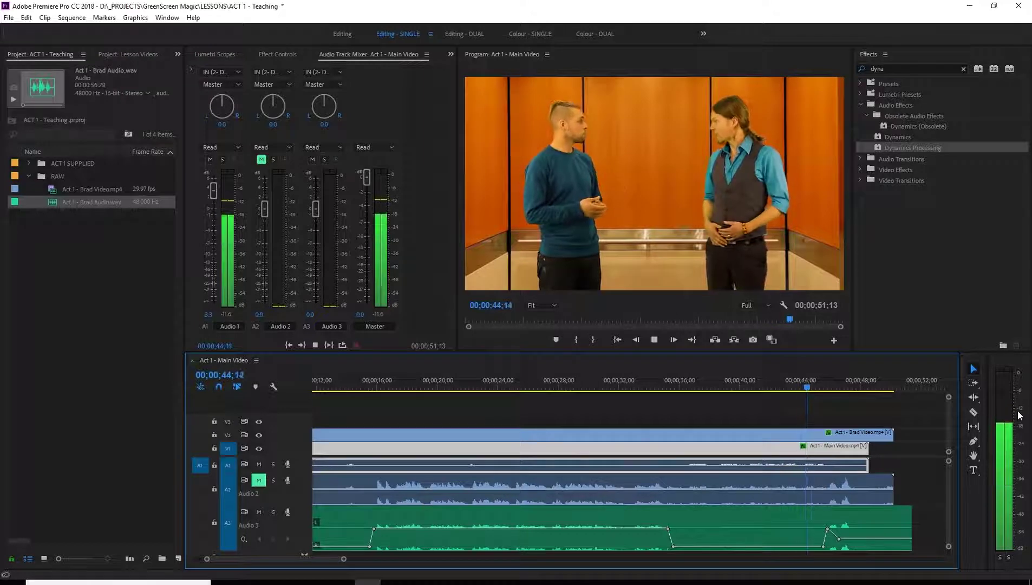
key(space)
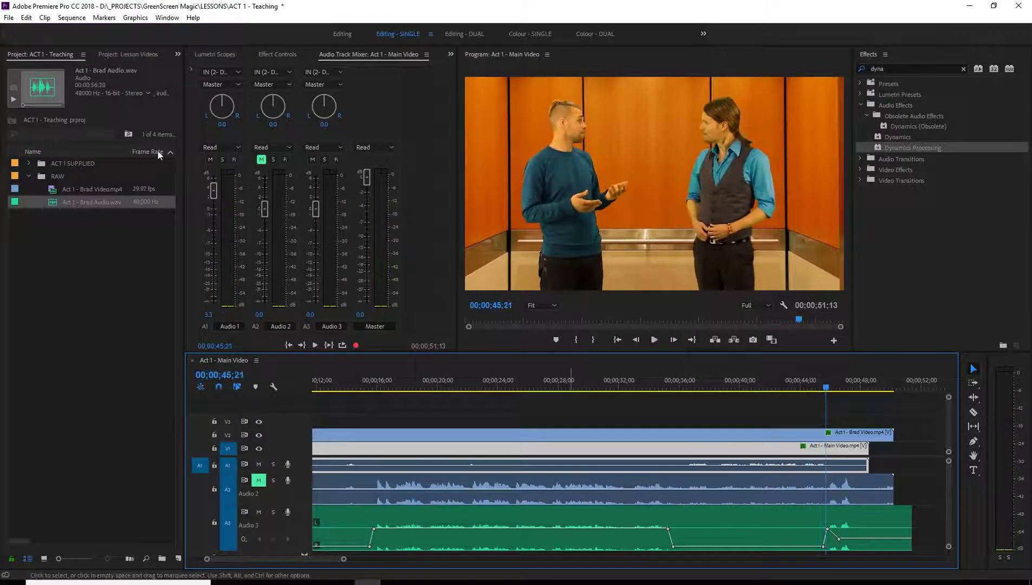
Raise the Audio 1 track volume to 6.0 dB and play from about 00;00;41;15 to 00;00;47;14
scroll(496, 415, up, 3)
drag(213, 190, 214, 165)
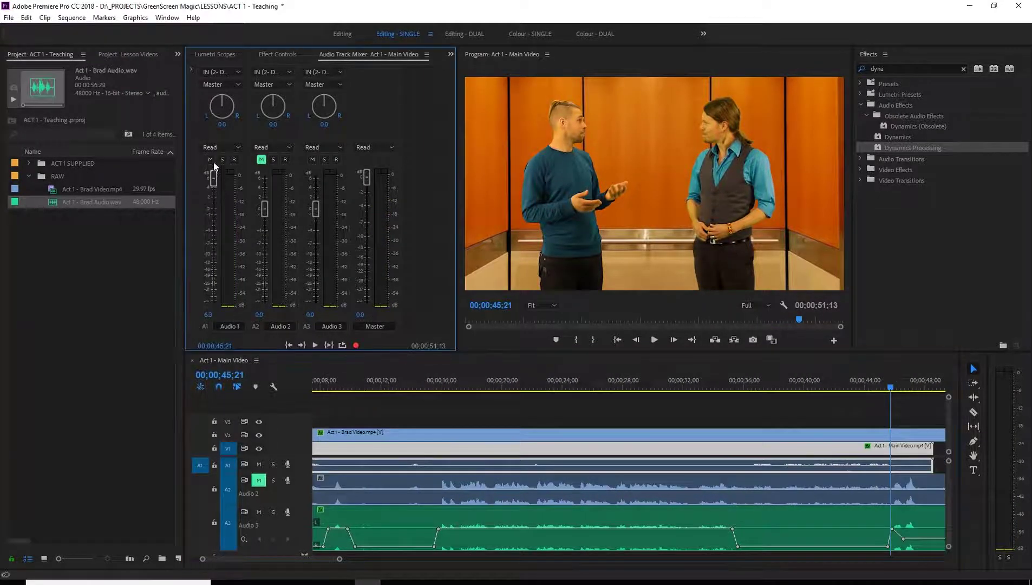
click(827, 388)
key(space)
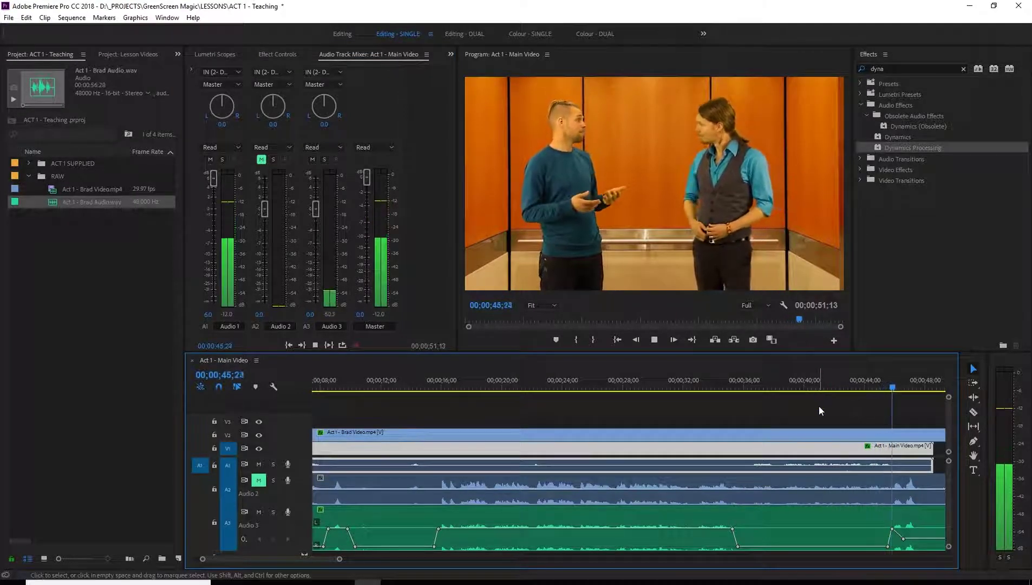
key(space)
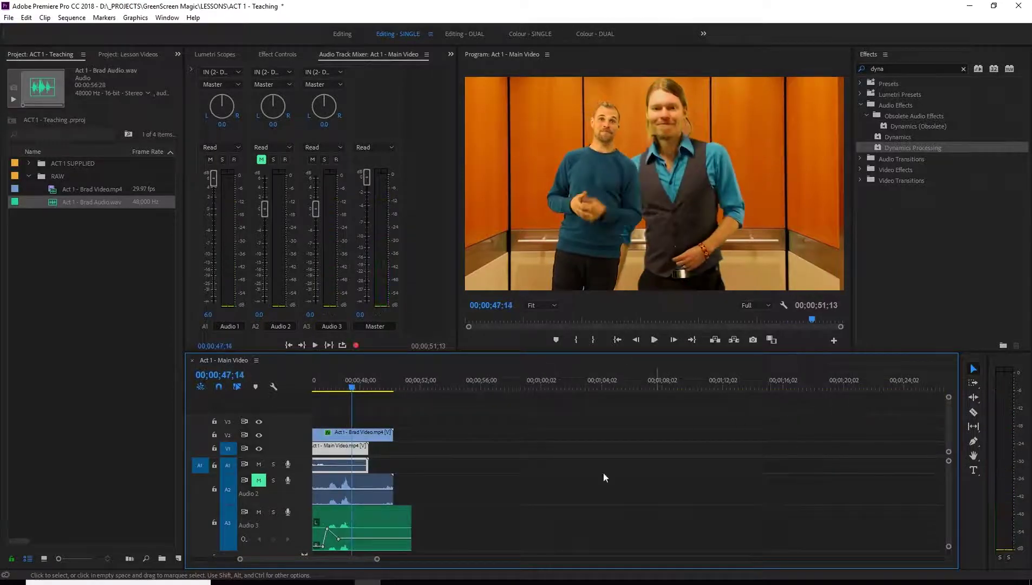
Increase the Audio 1 track height and raise the volume line of its Act 1 - Main Video audio clip
scroll(518, 479, left, 10)
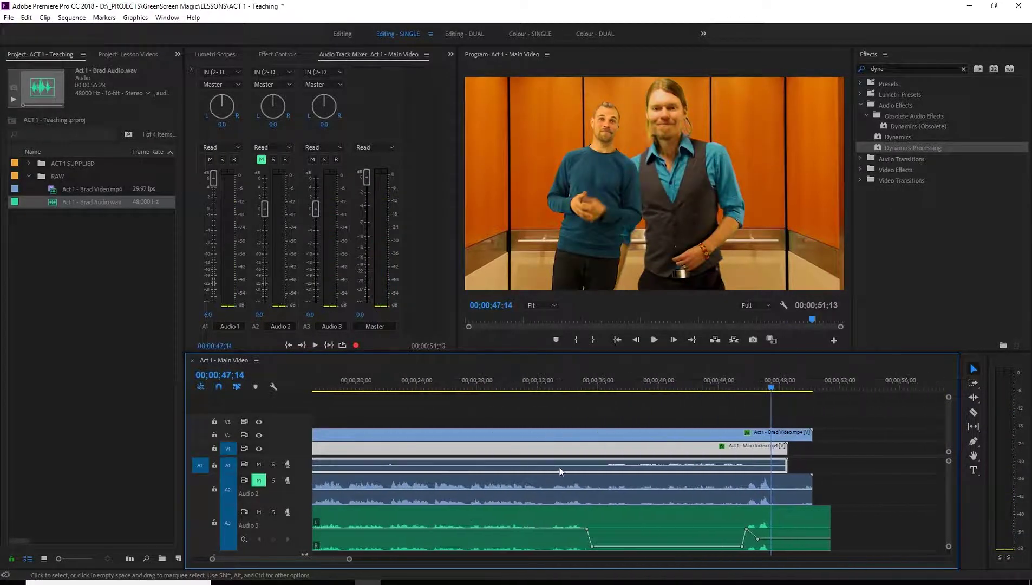
scroll(569, 468, left, 1)
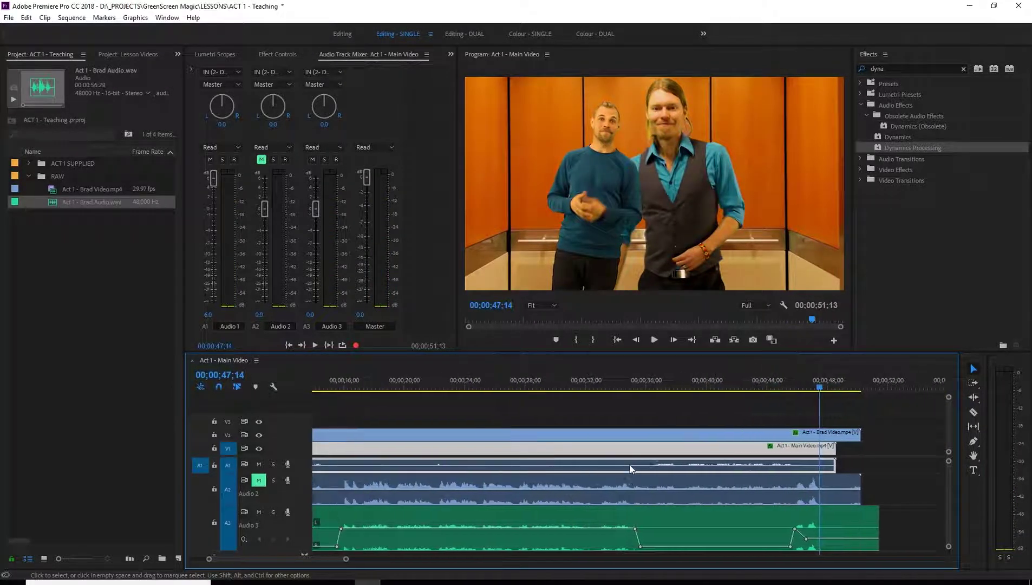
click(216, 184)
scroll(690, 437, left, 6)
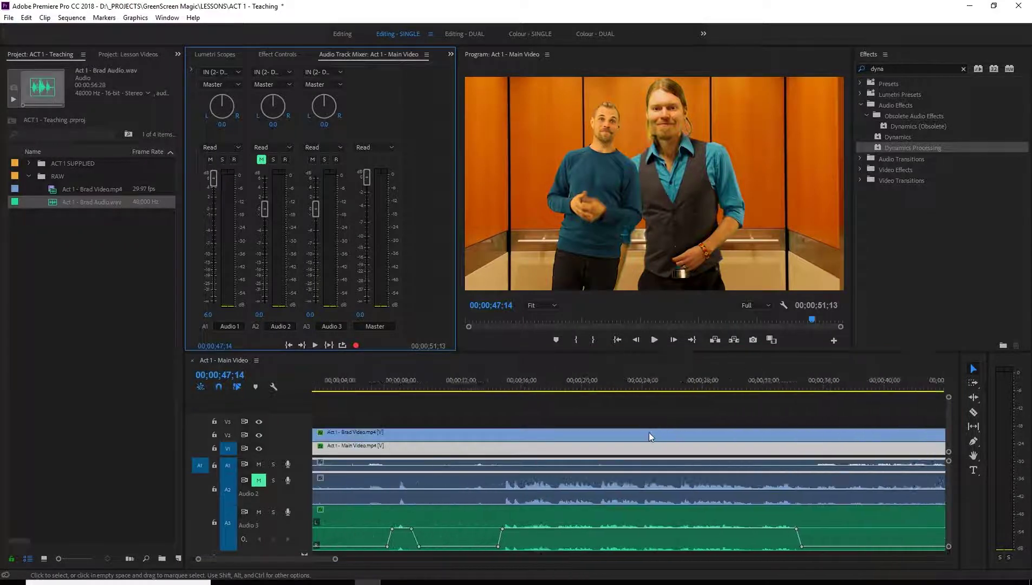
click(418, 386)
scroll(753, 494, right, 4)
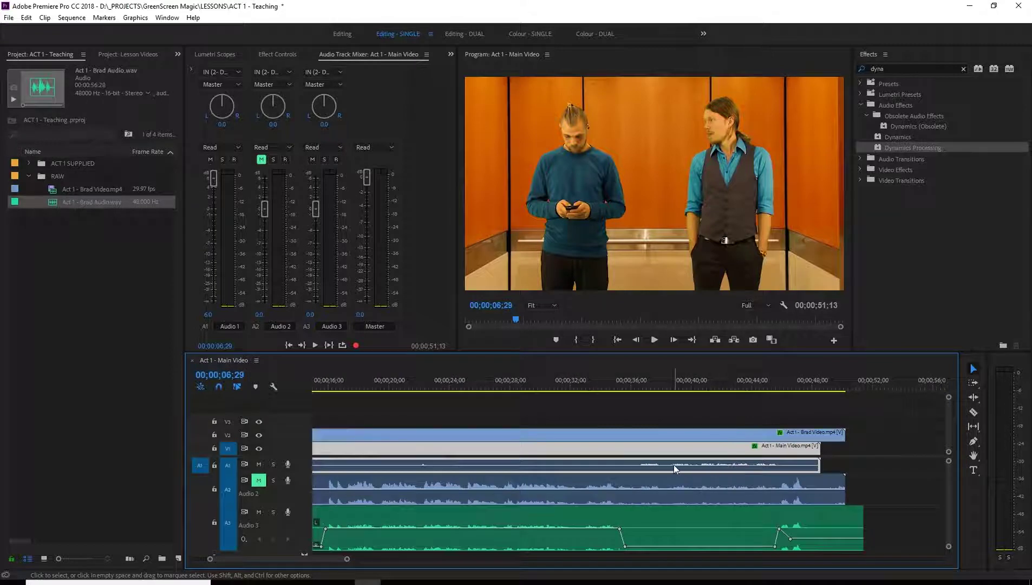
drag(301, 471, 308, 495)
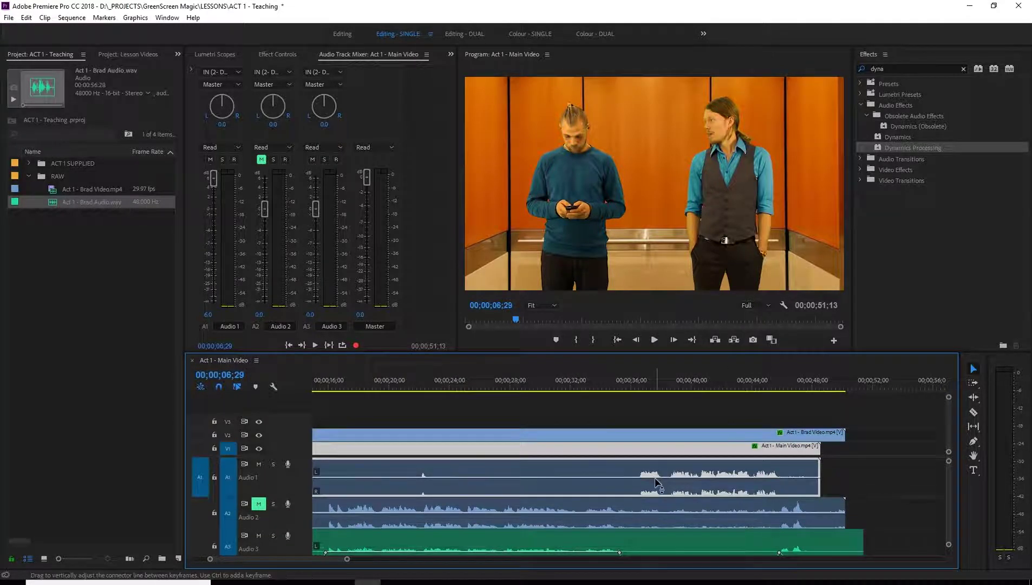
drag(656, 478, 656, 470)
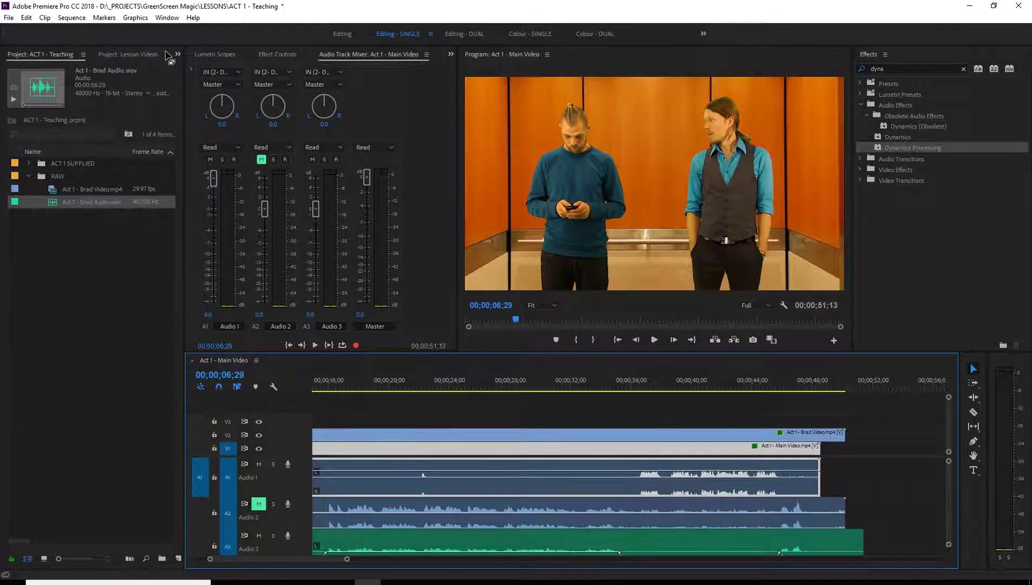
Open the Audio Clip Mixer, set the Audio 1 clip volume to about 2.2 dB, and close the mixer
click(168, 17)
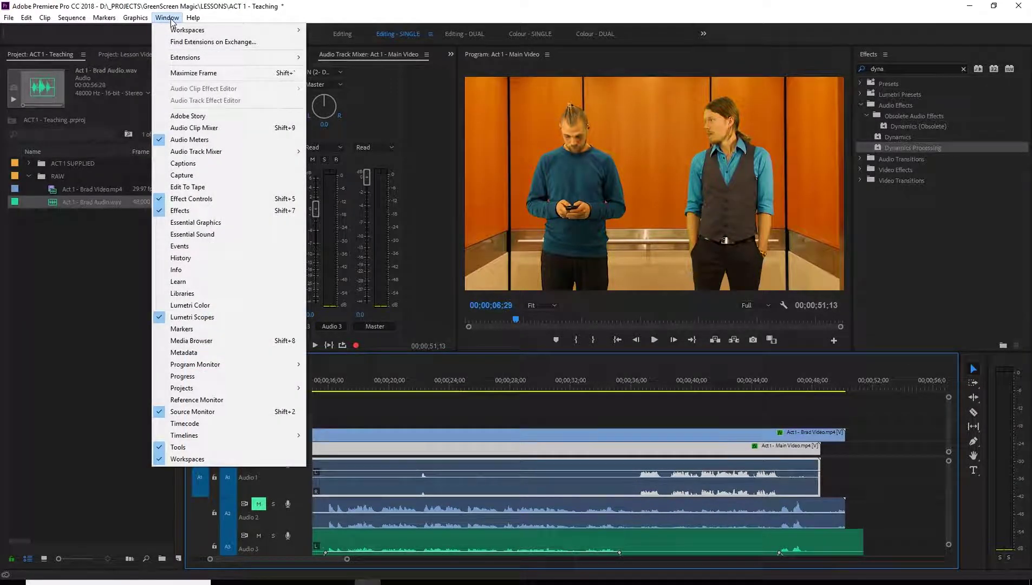
click(202, 128)
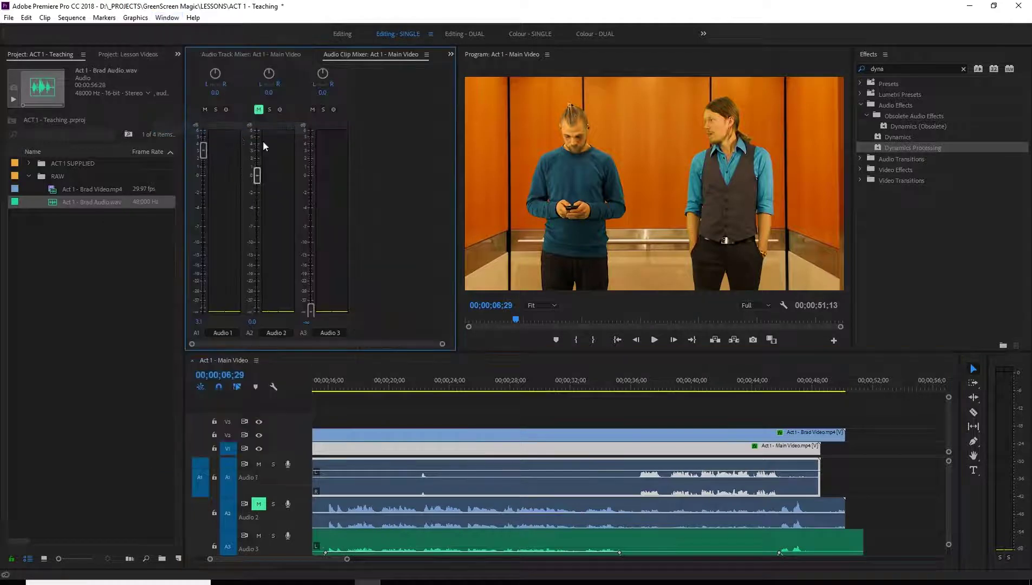
mouse_move(204, 157)
mouse_down()
mouse_move(204, 223)
mouse_move(206, 151)
mouse_move(204, 160)
mouse_up()
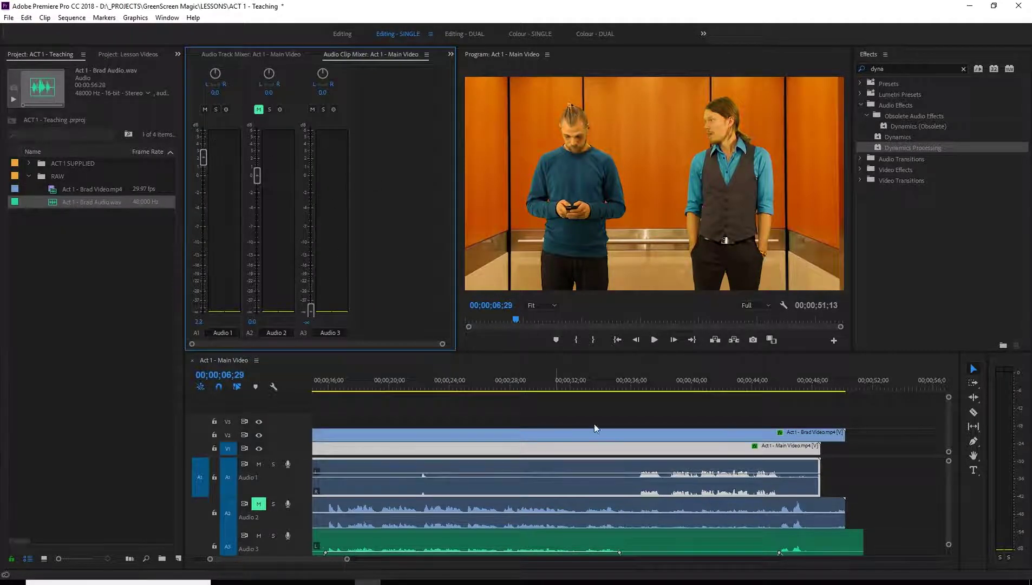
click(427, 54)
click(491, 117)
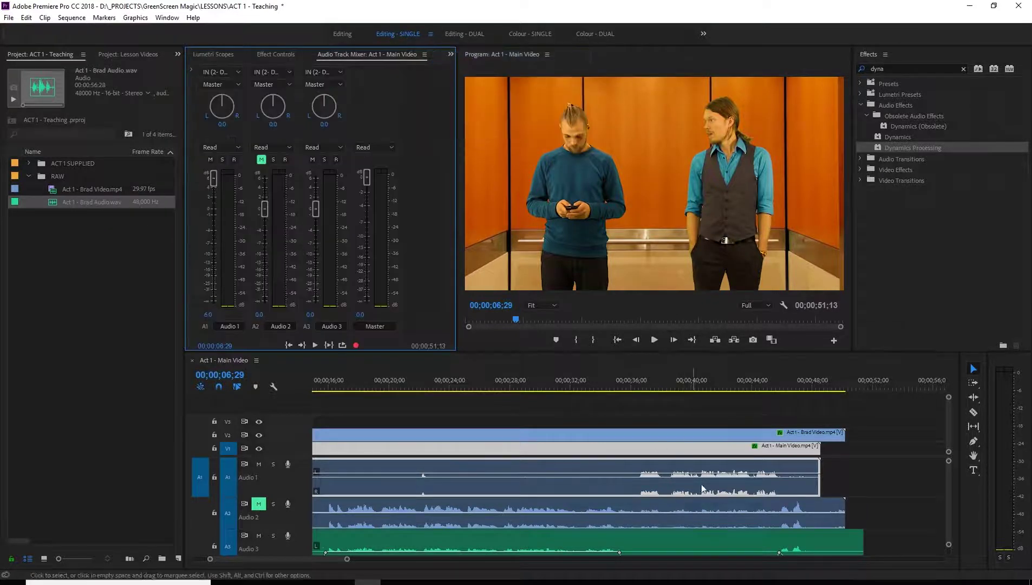
Play the Audio 1 dialogue from about 00;00;36;22 to check its level
click(644, 387)
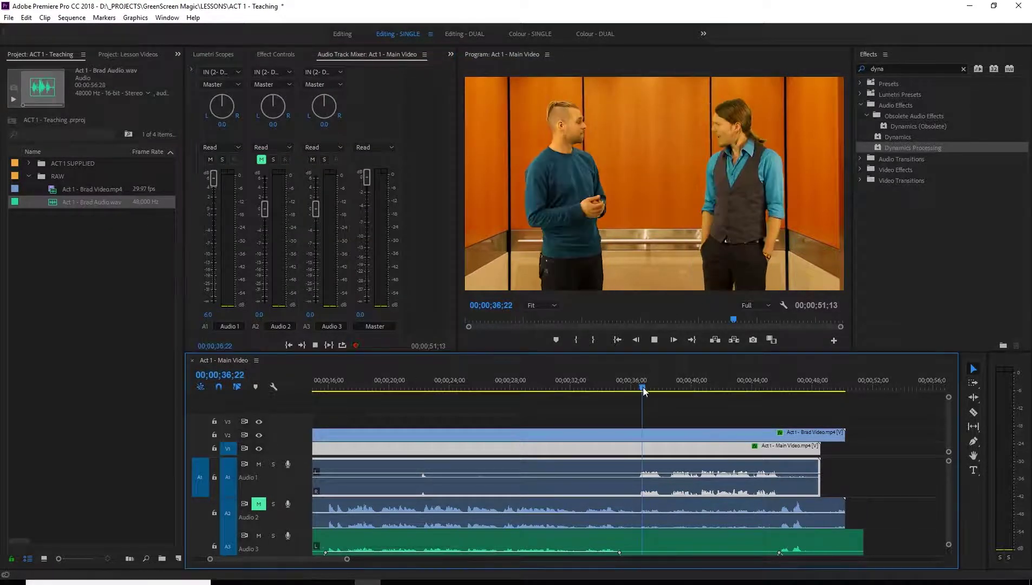
key(space)
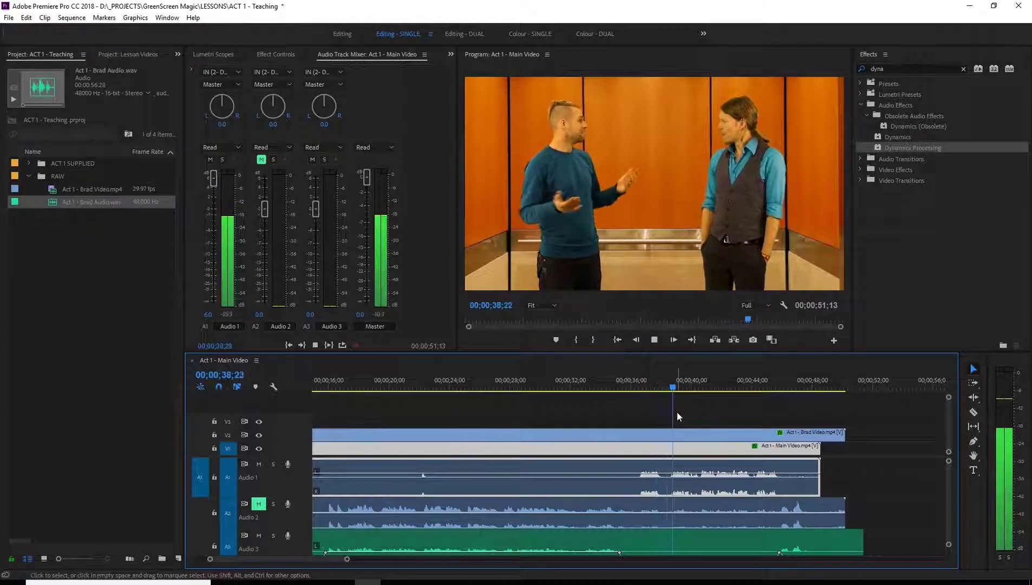
click(746, 386)
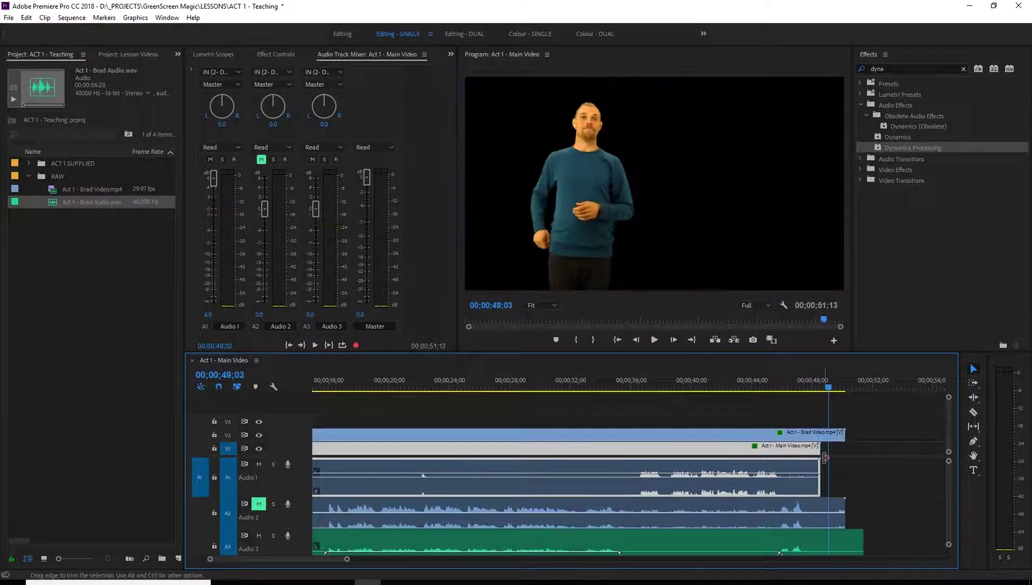
Trim the ends of the Brad video clip and the Audio 3 clip to the main video's end at 00;00;48;18
drag(741, 387, 823, 390)
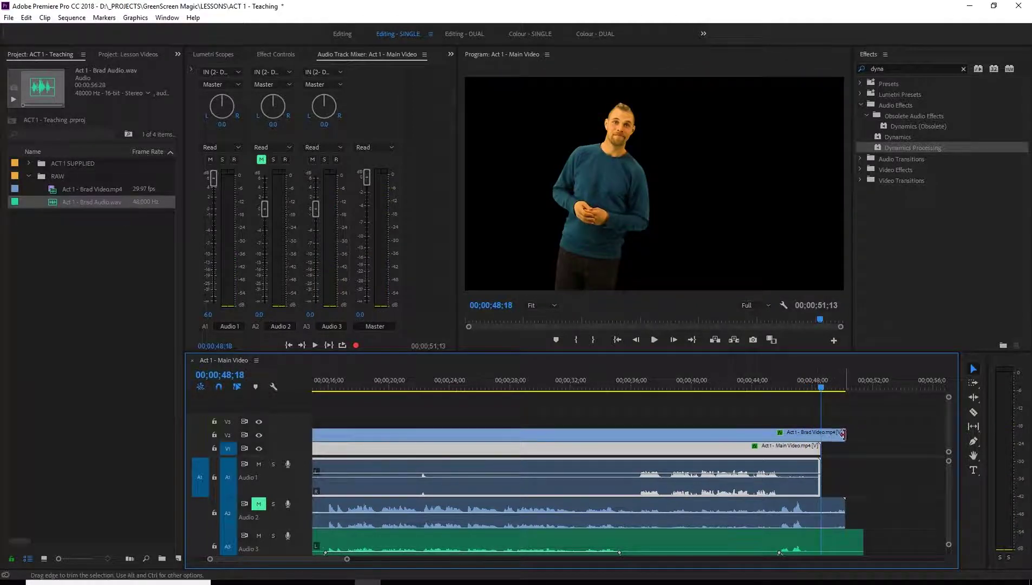
drag(842, 433, 818, 438)
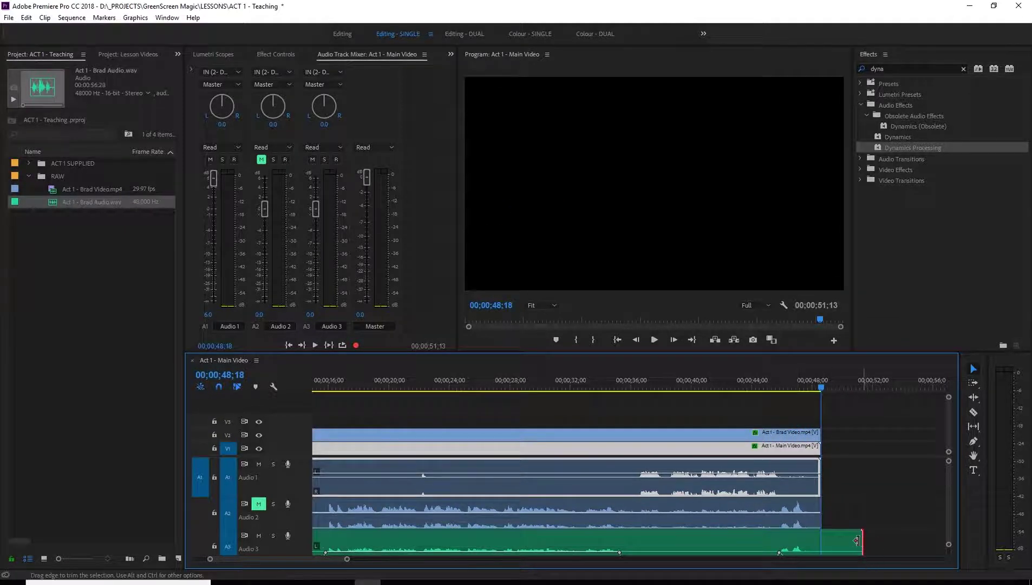
drag(855, 540, 821, 540)
Scrub back from the end of the sequence and through its dialogue to review the trimmed edit
scroll(816, 519, down, 2)
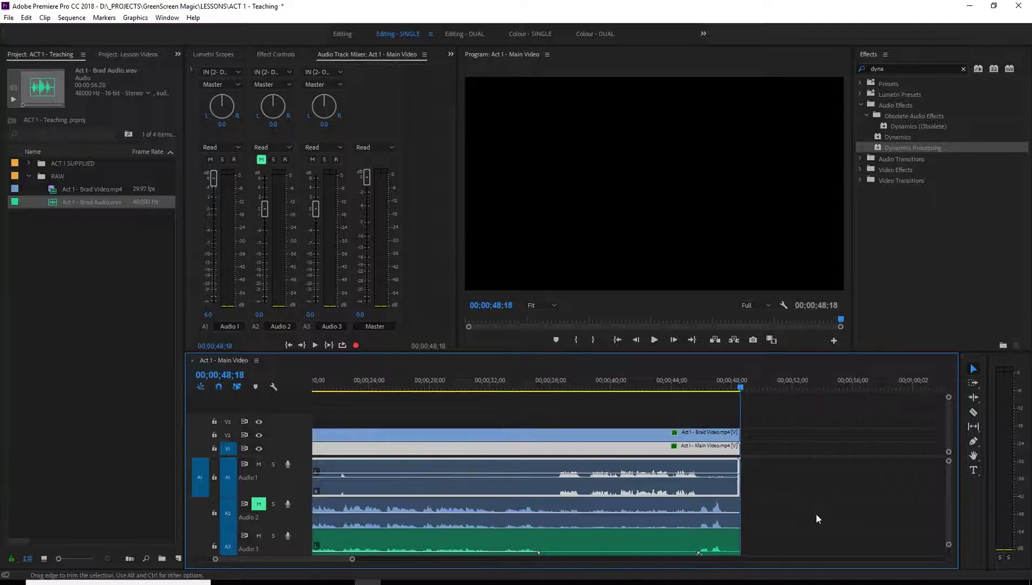
scroll(817, 514, up, 4)
scroll(850, 462, down, 5)
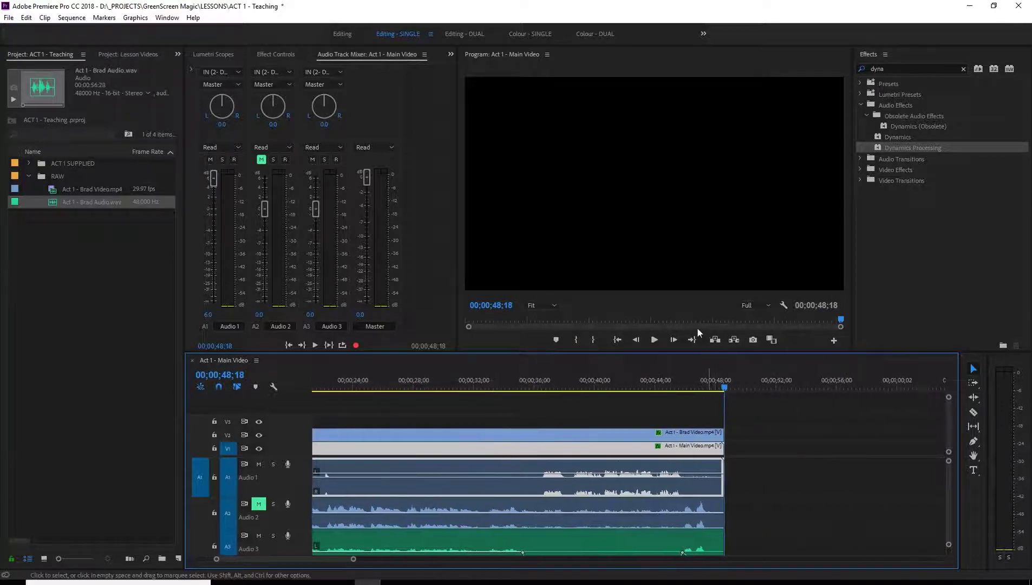
mouse_move(724, 386)
mouse_down()
mouse_move(650, 386)
mouse_move(724, 404)
mouse_up()
key(space)
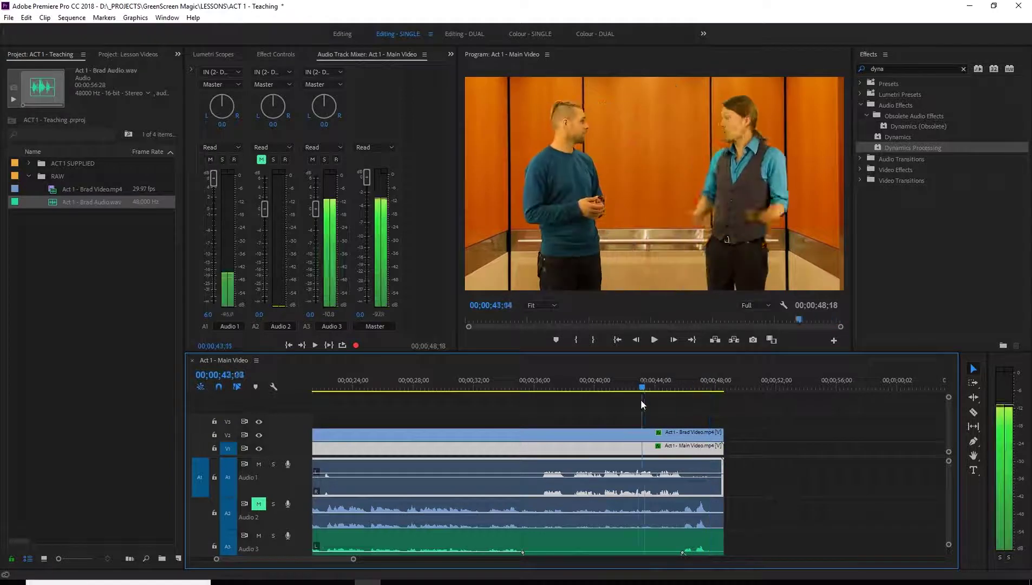
drag(483, 400, 675, 400)
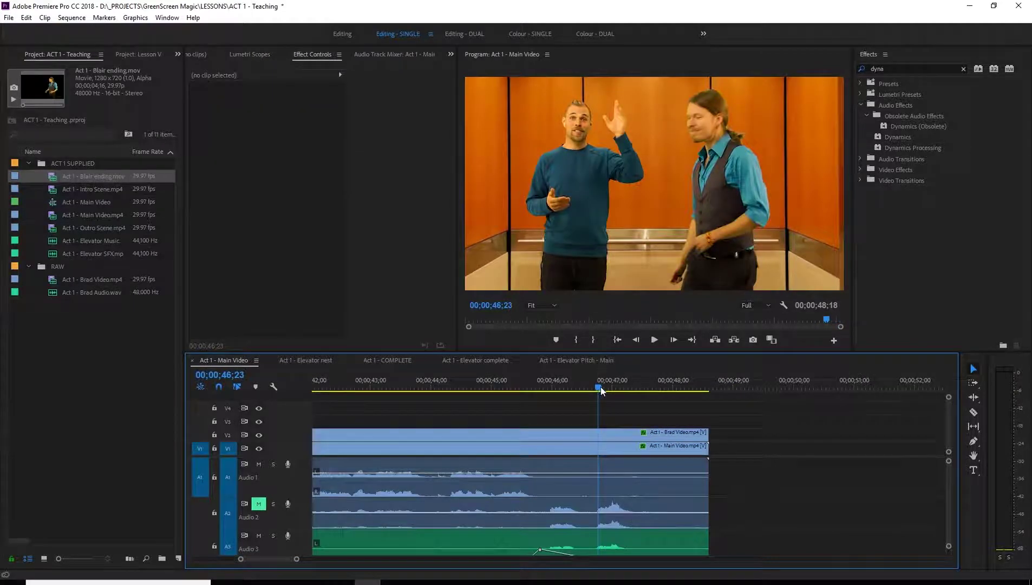
Scrub between about 00;00;45;25 and 00;00;47;18 to examine both actors' movements around the last line
click(602, 388)
drag(602, 388, 586, 391)
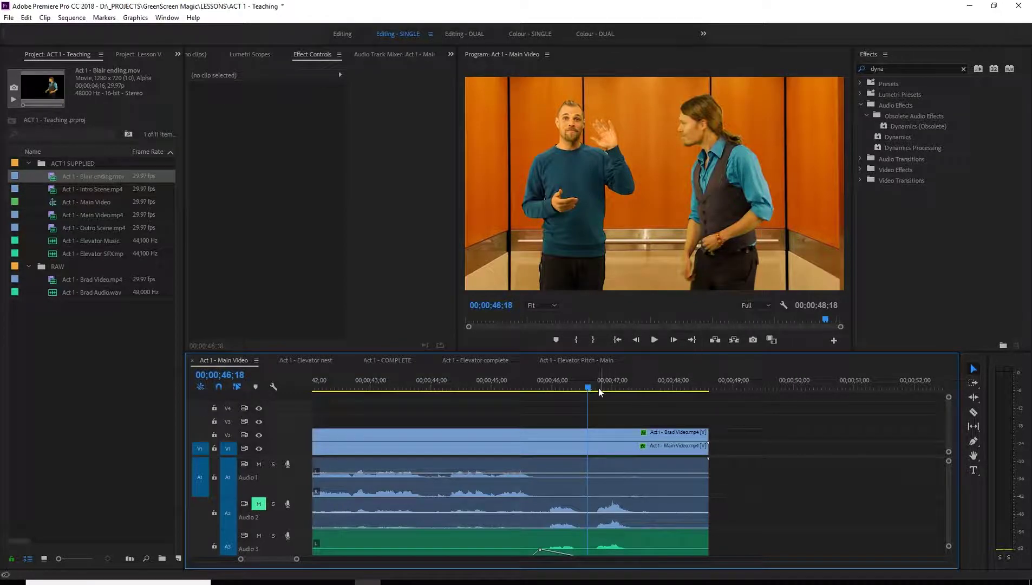
drag(588, 388, 606, 387)
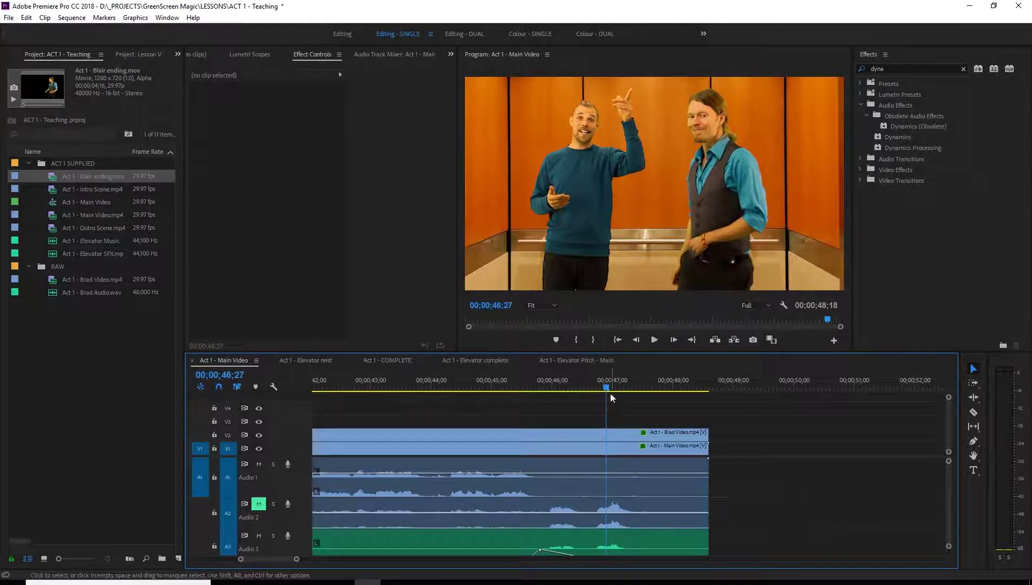
drag(606, 388, 640, 389)
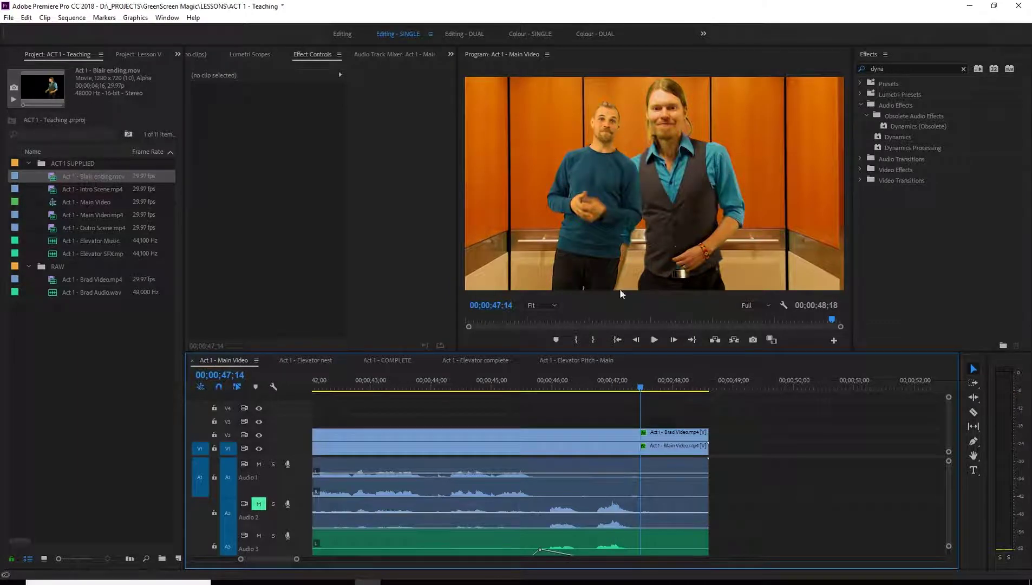
drag(639, 391, 647, 390)
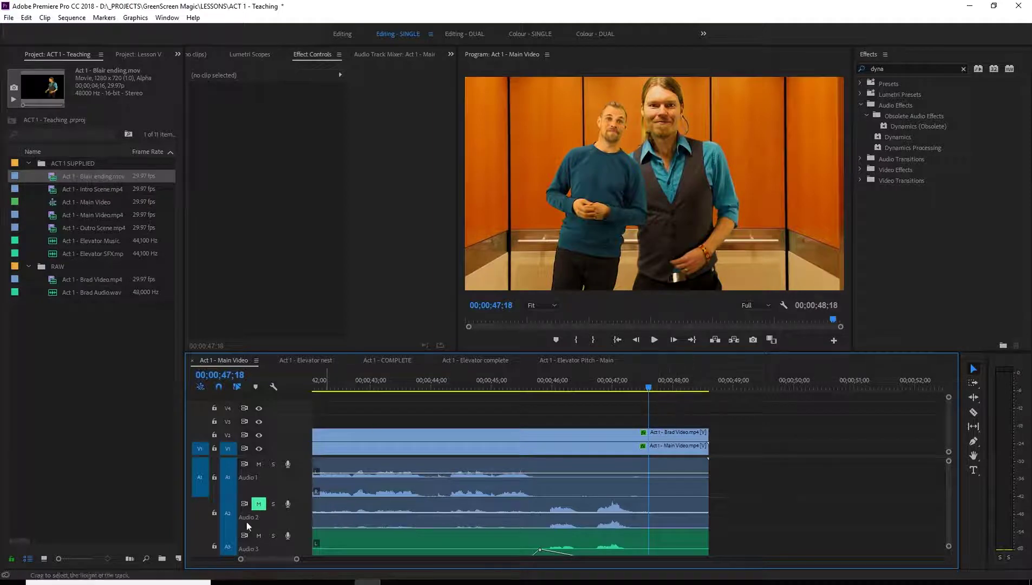
drag(645, 388, 541, 402)
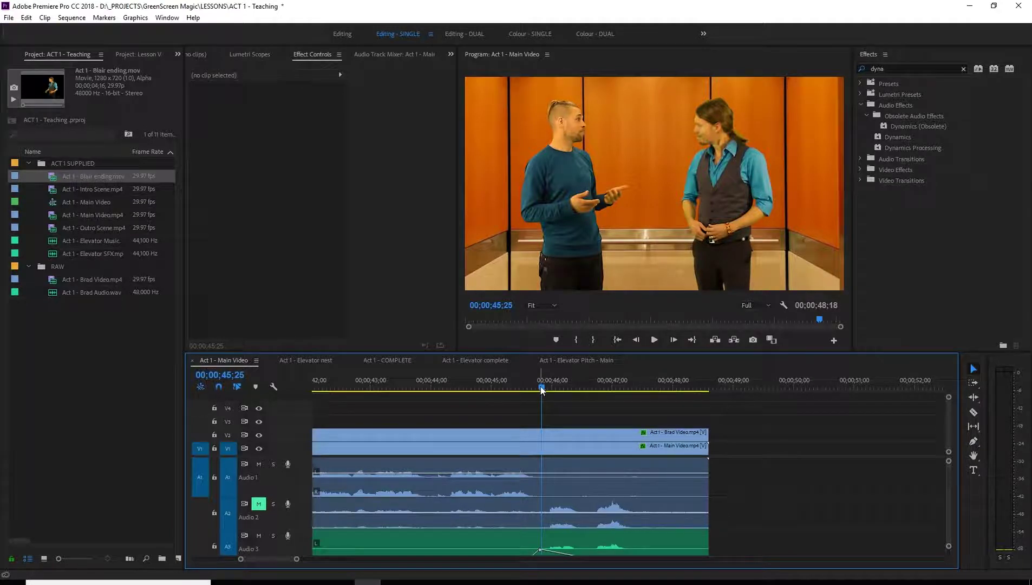
drag(541, 389, 547, 388)
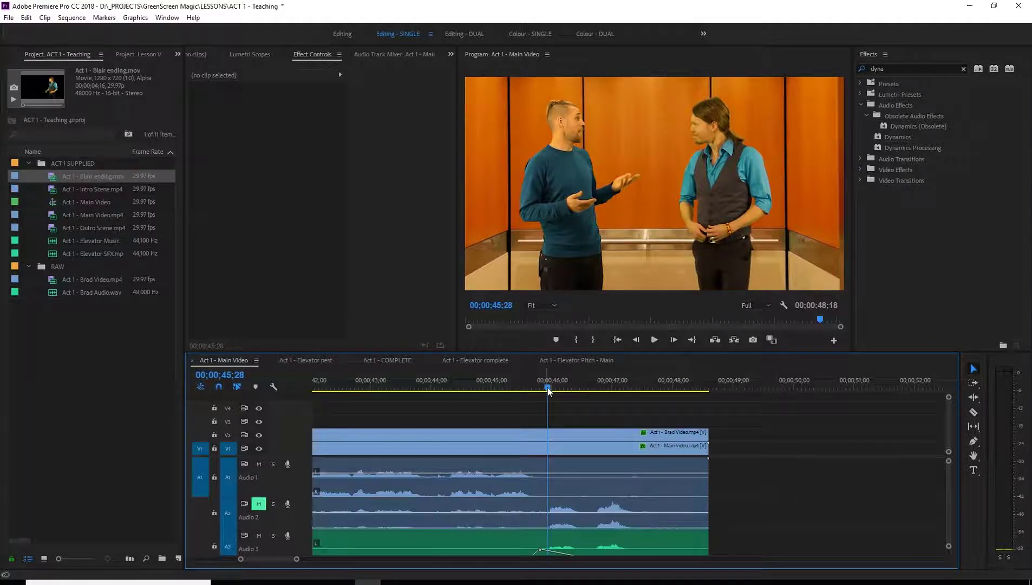
mouse_move(548, 390)
mouse_down()
mouse_move(536, 390)
mouse_move(546, 390)
mouse_up()
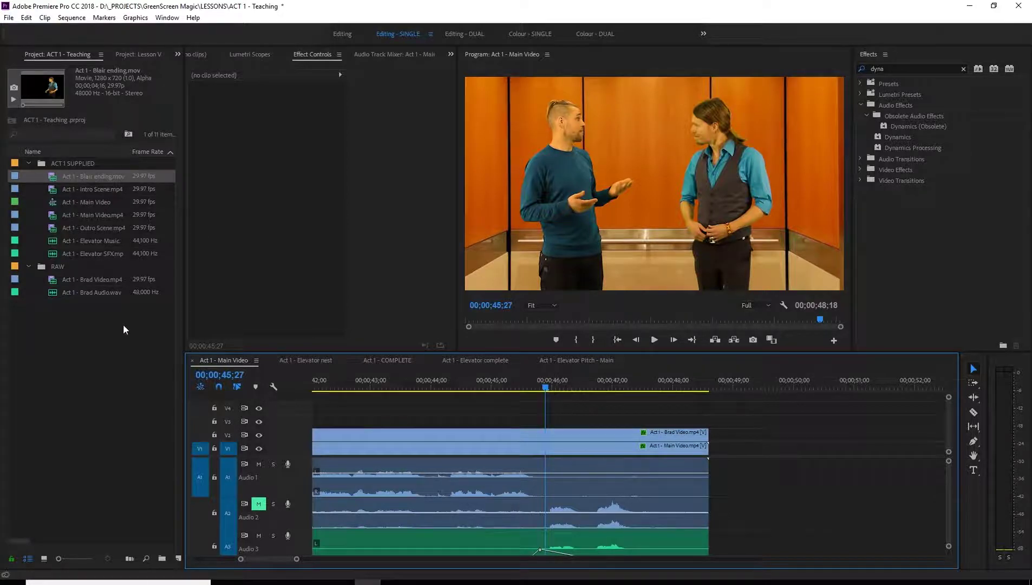
Open the Act 1 - Blair ending.mov clip from the ACT 1 SUPPLIED bin in the Source monitor
click(55, 187)
click(53, 180)
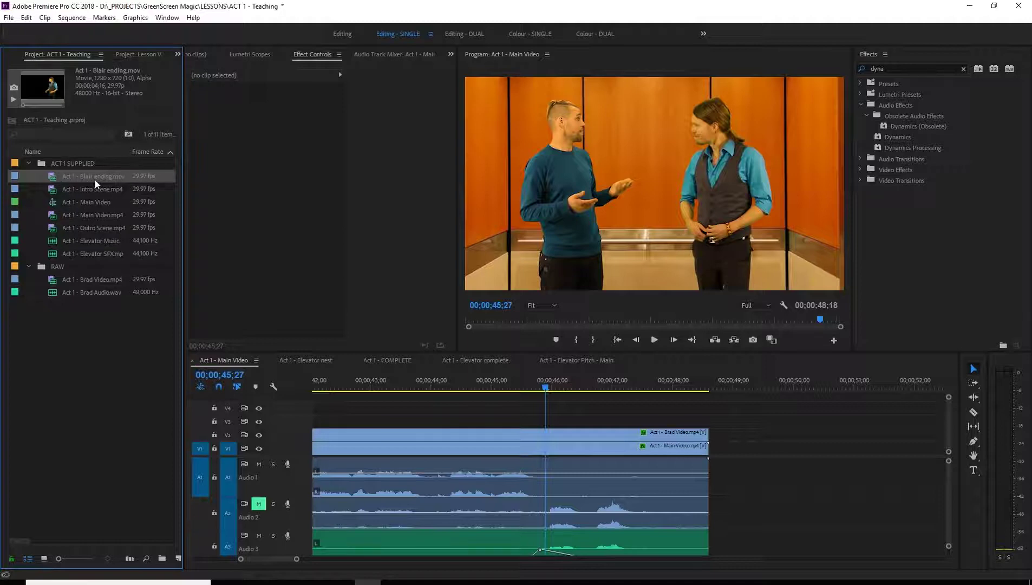
double_click(53, 180)
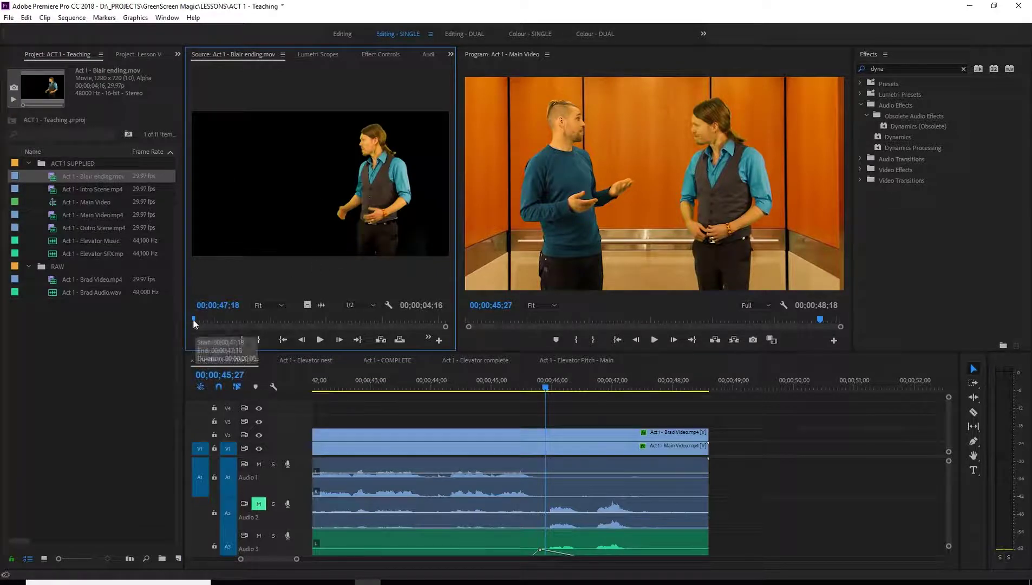
Play and scrub through the Blair ending clip in the Source monitor to examine the actor's movement
key(space)
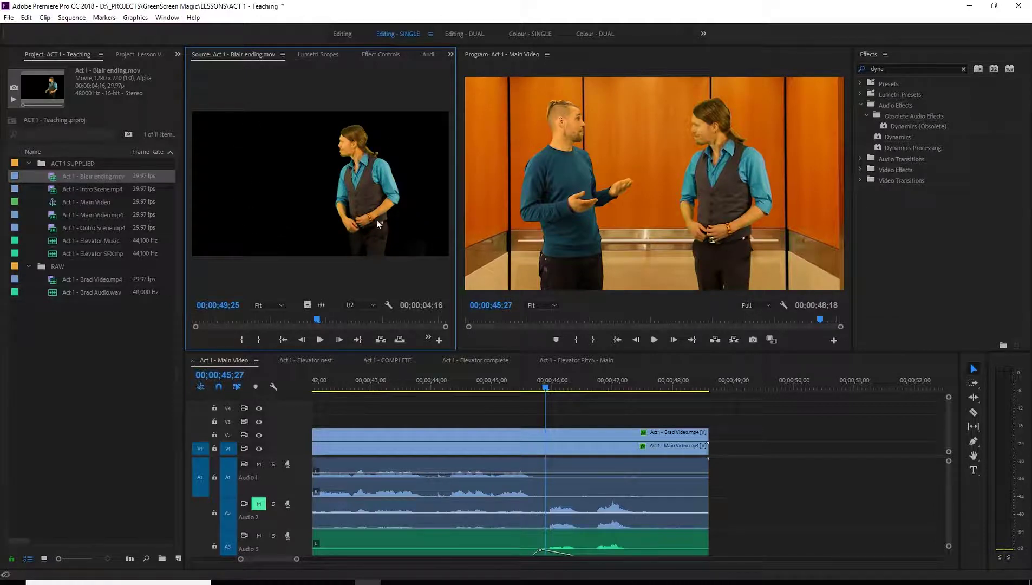
drag(319, 320, 207, 320)
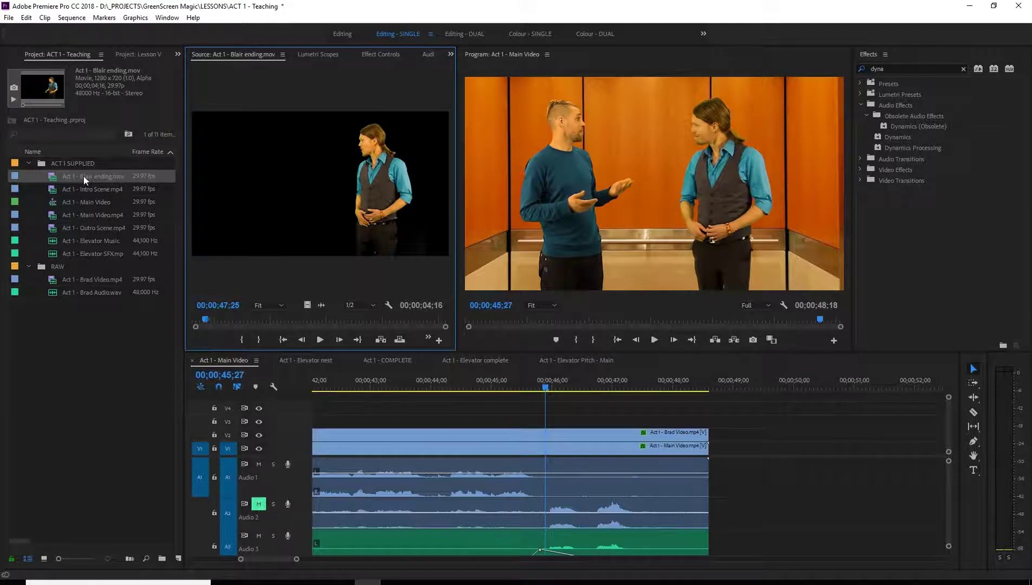
click(53, 179)
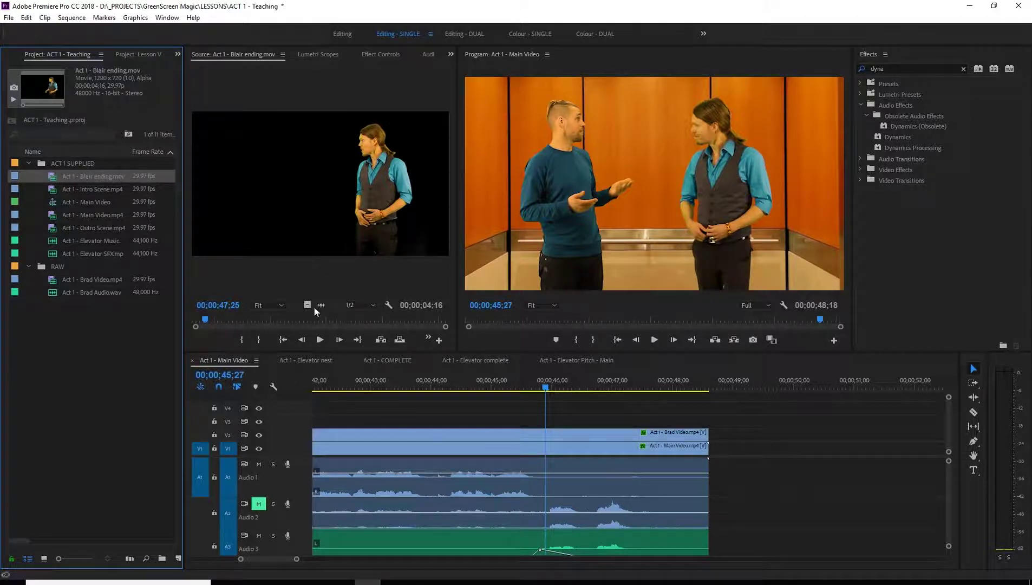
click(203, 60)
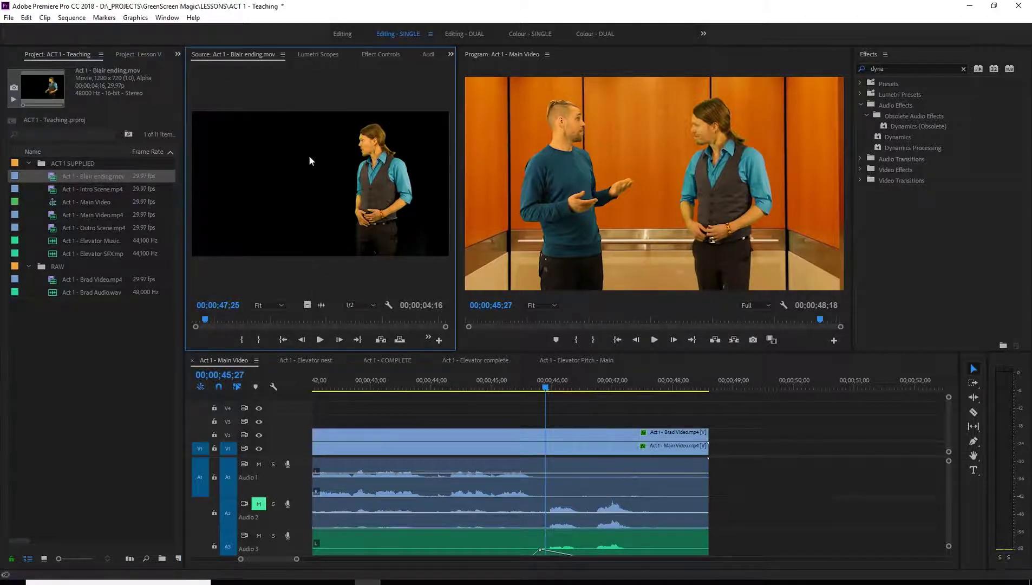
click(489, 59)
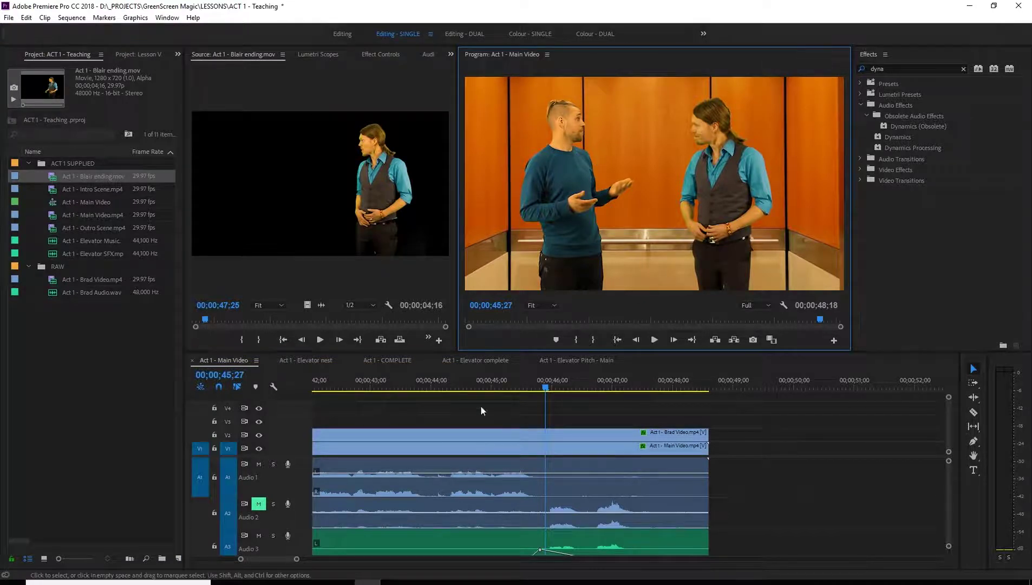
click(217, 54)
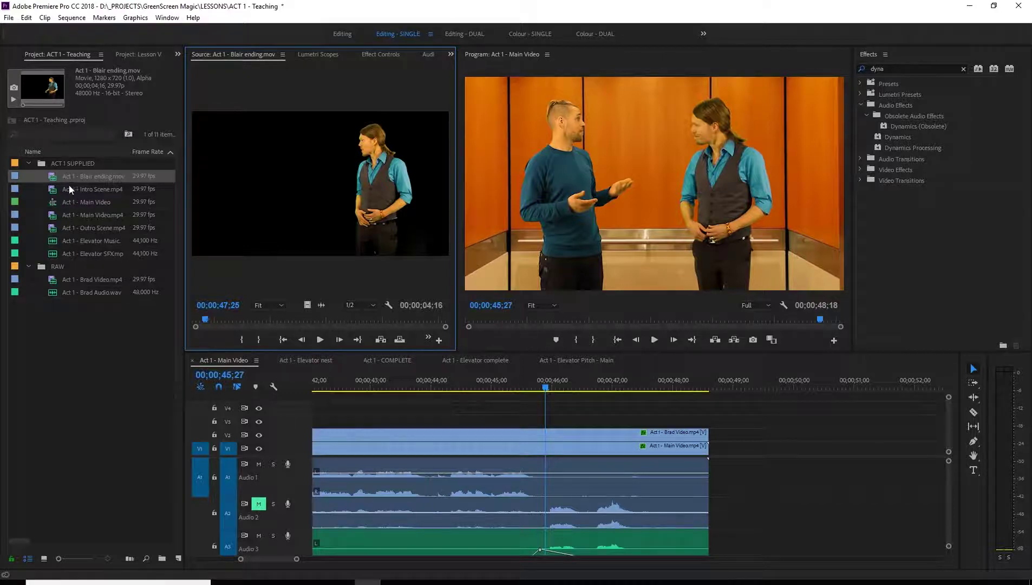
Try marking the Blair ending clip from 00;00;48;28 to 00;00;50;09 and placing that excerpt past the sequence's end
drag(206, 321, 269, 319)
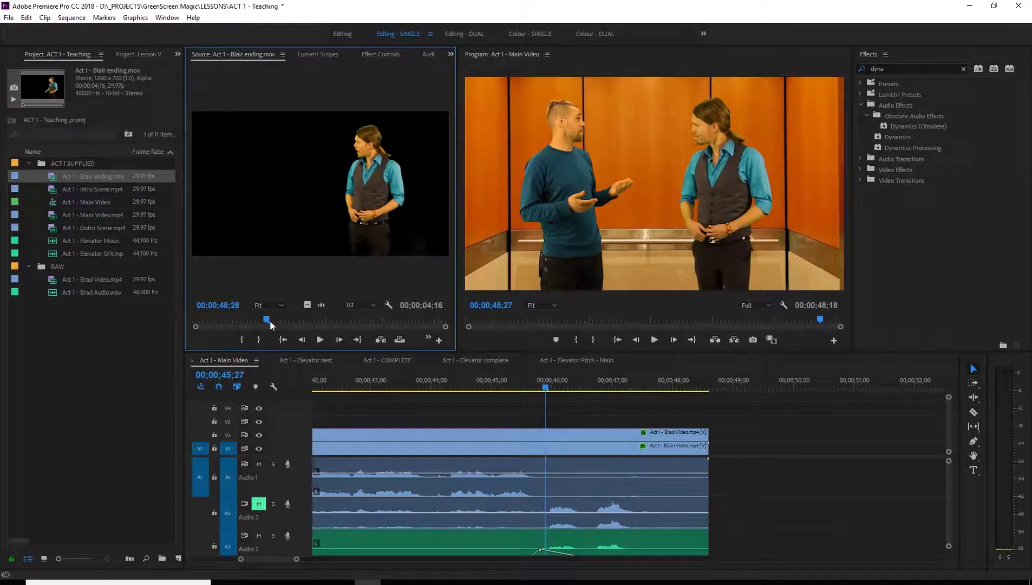
key(i)
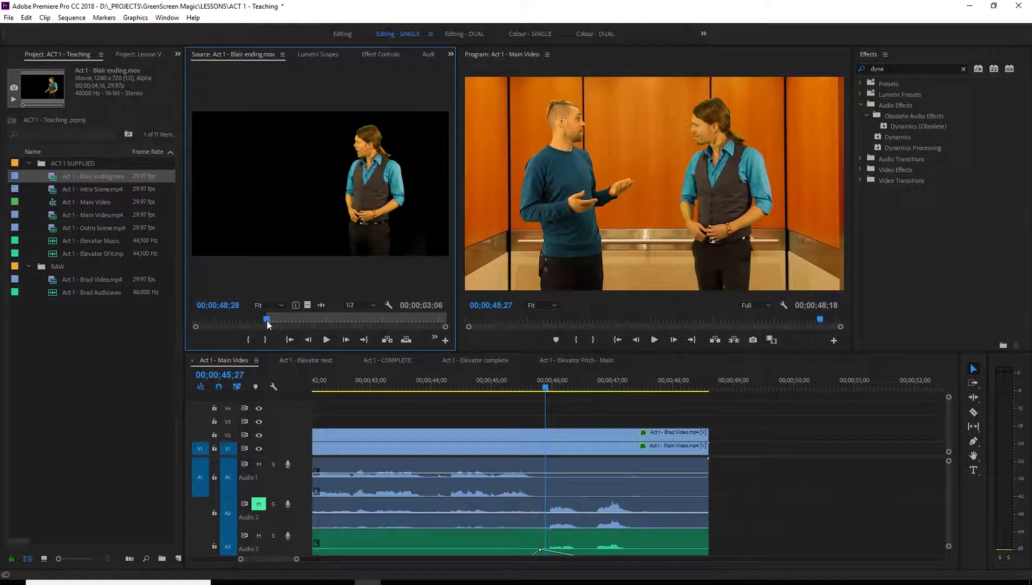
drag(268, 323, 342, 328)
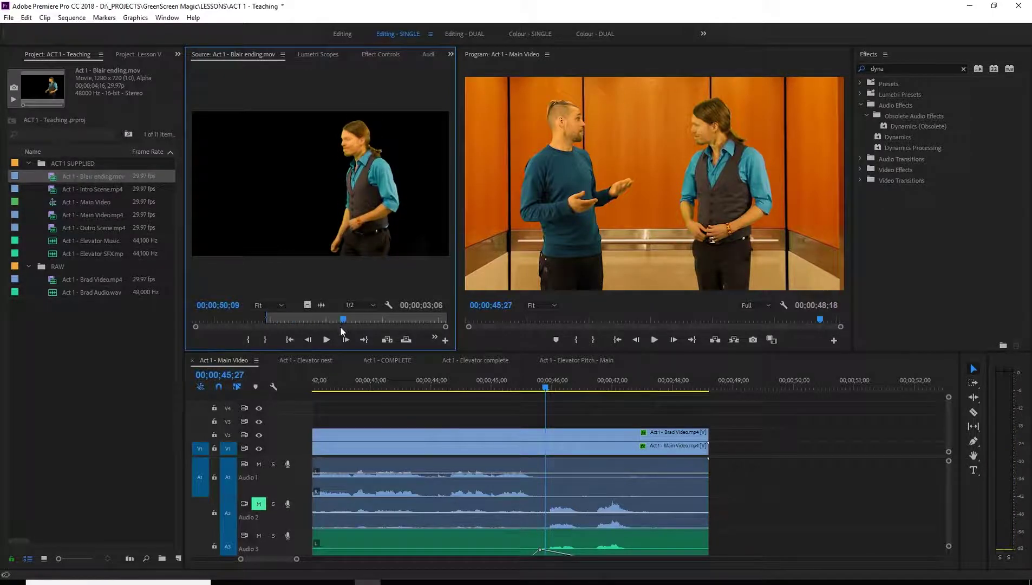
key(o)
click(326, 318)
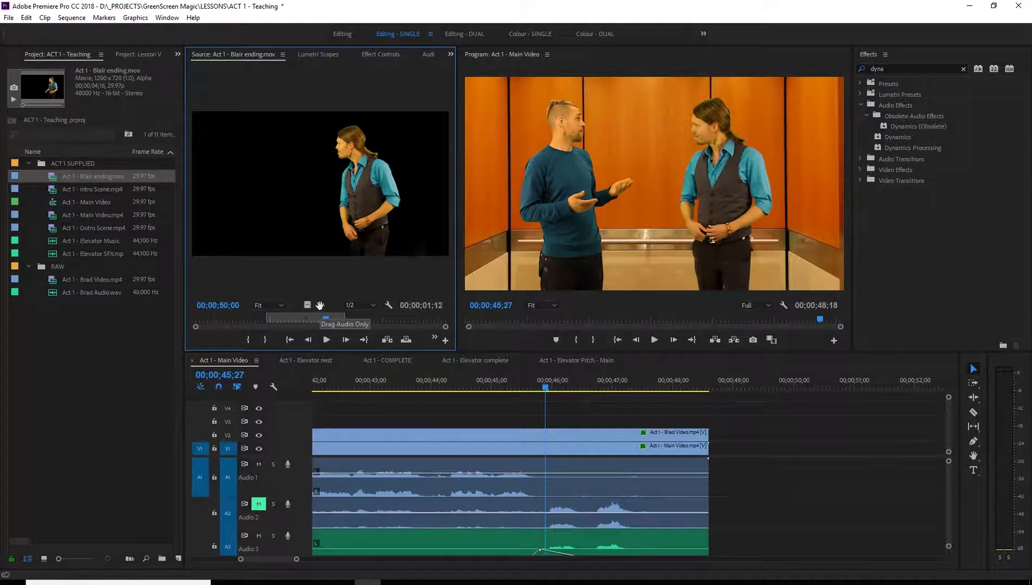
drag(320, 304, 765, 390)
drag(778, 436, 175, 315)
Extend the Blair ending clip's marked range to its full length and place only its video on V3, ending at the sequence's end
drag(344, 318, 445, 318)
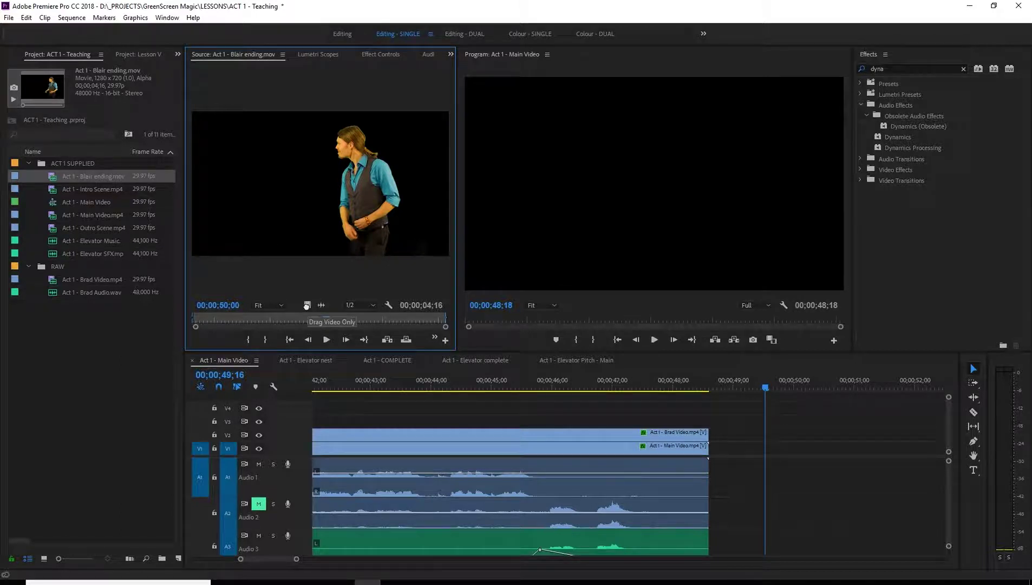
drag(307, 305, 435, 390)
click(432, 388)
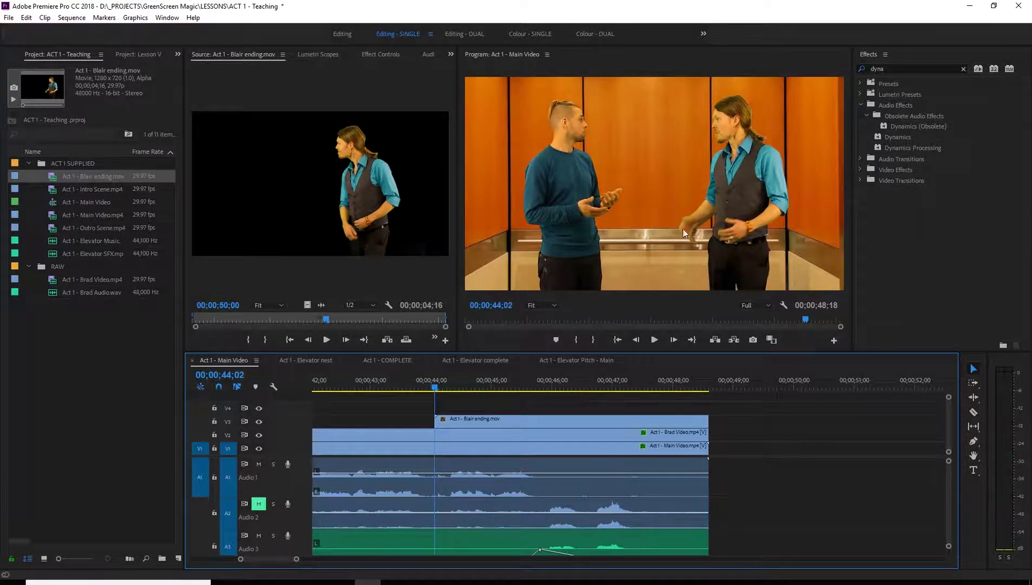
Nudge the Blair ending clip on V3 one frame earlier to match the actor's position in the footage below
click(466, 419)
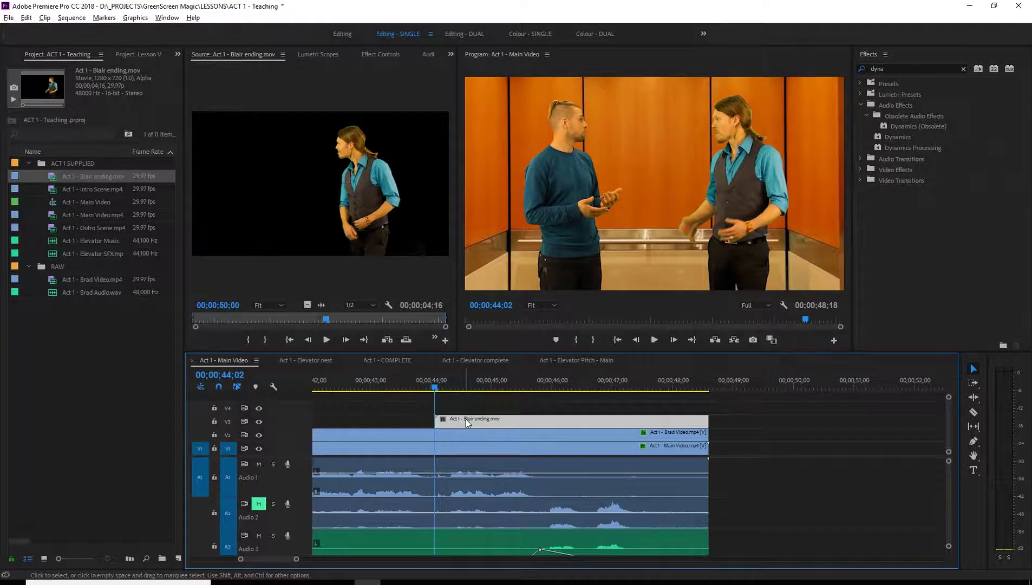
key(alt+Left)
key(alt+Left)
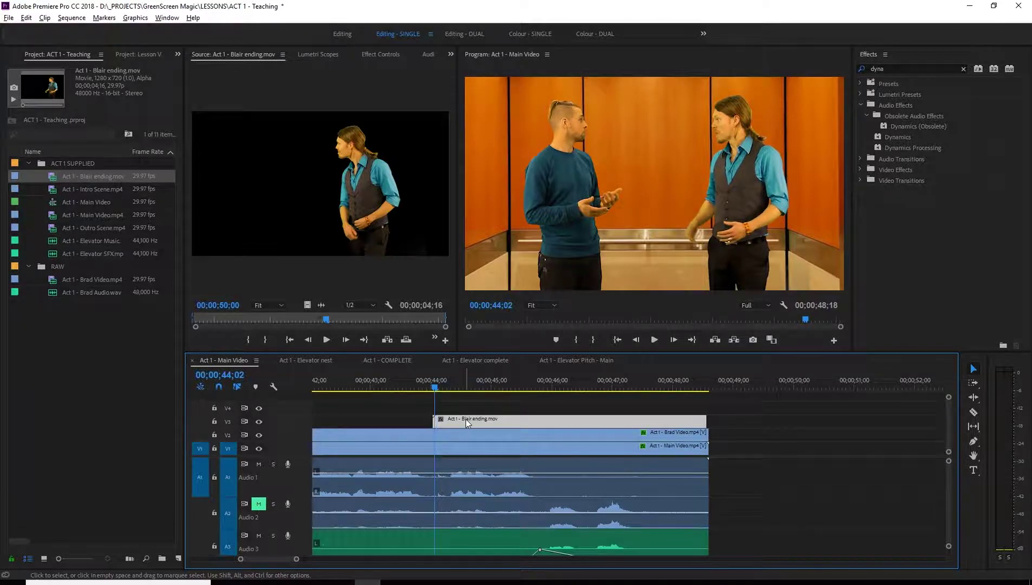
key(alt+Right)
Scrub through the Blair ending overlap and step through the frames just before its start on V3 to check the match
drag(374, 392, 668, 395)
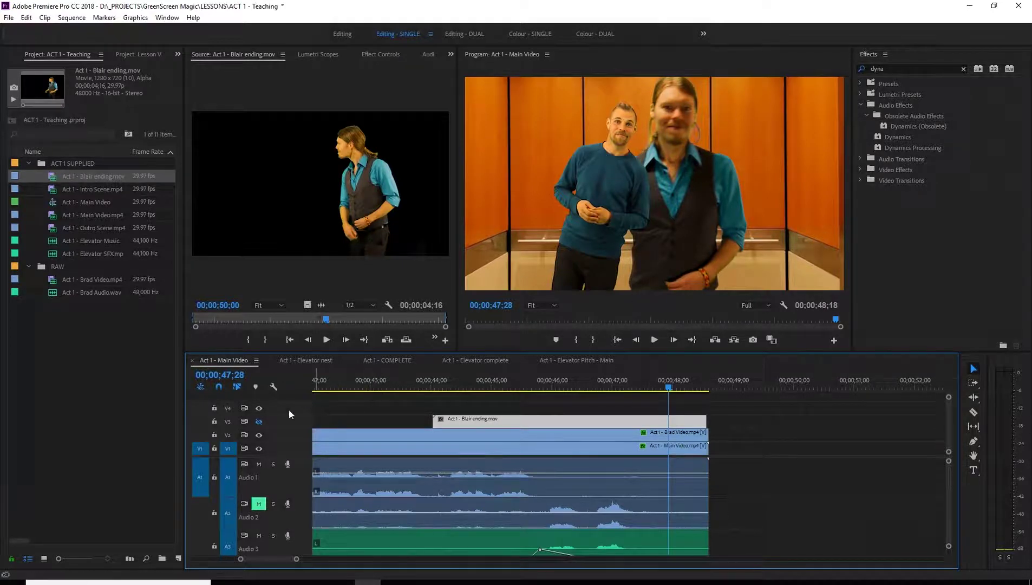
drag(630, 382, 421, 403)
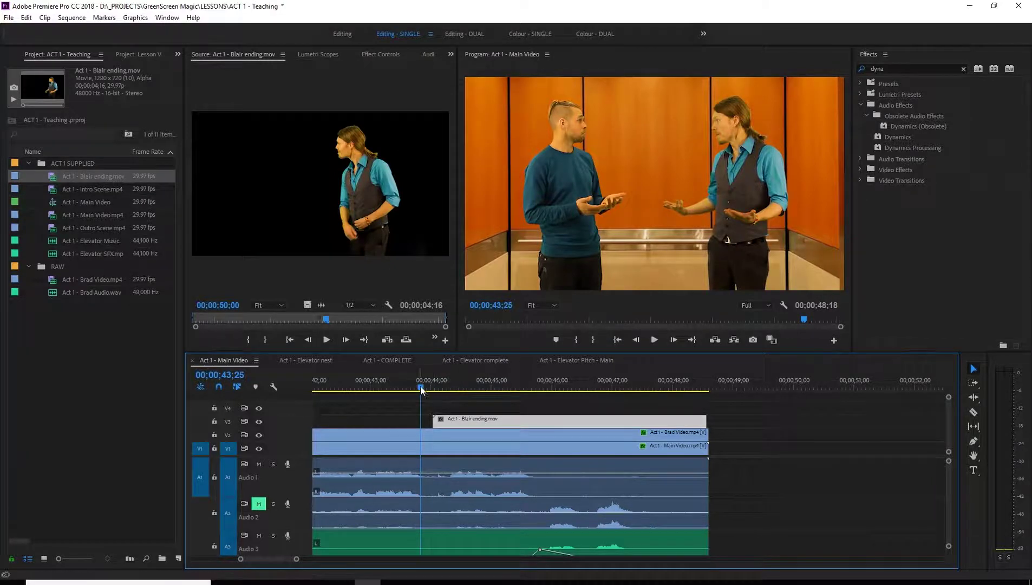
key(Right)
key(Right)
key(Right)
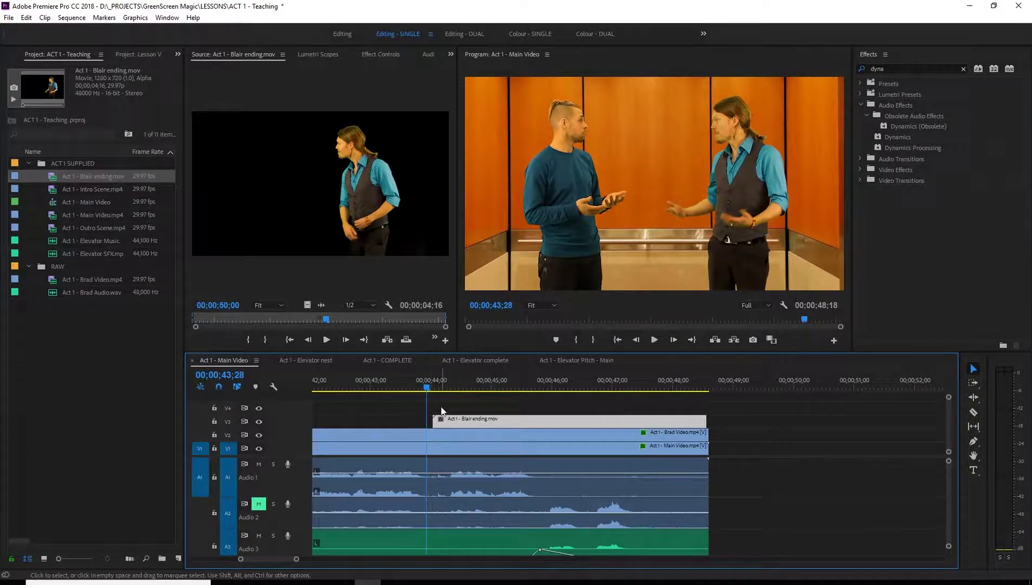
mouse_move(427, 391)
mouse_down()
mouse_move(437, 393)
mouse_move(431, 386)
mouse_up()
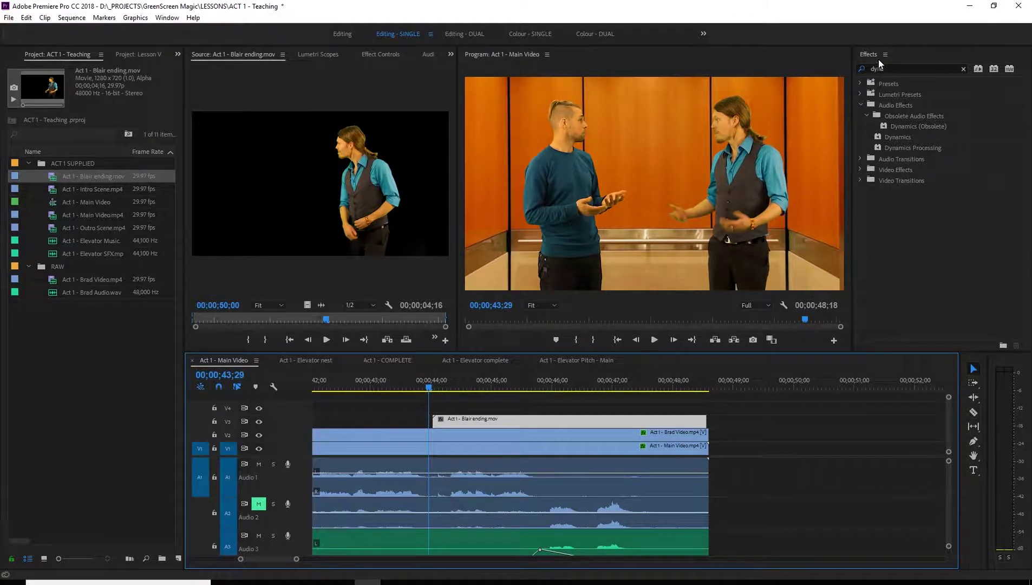
Clear the effects search and apply a Cross Dissolve video transition to the start of the Blair ending clip on V3
click(861, 180)
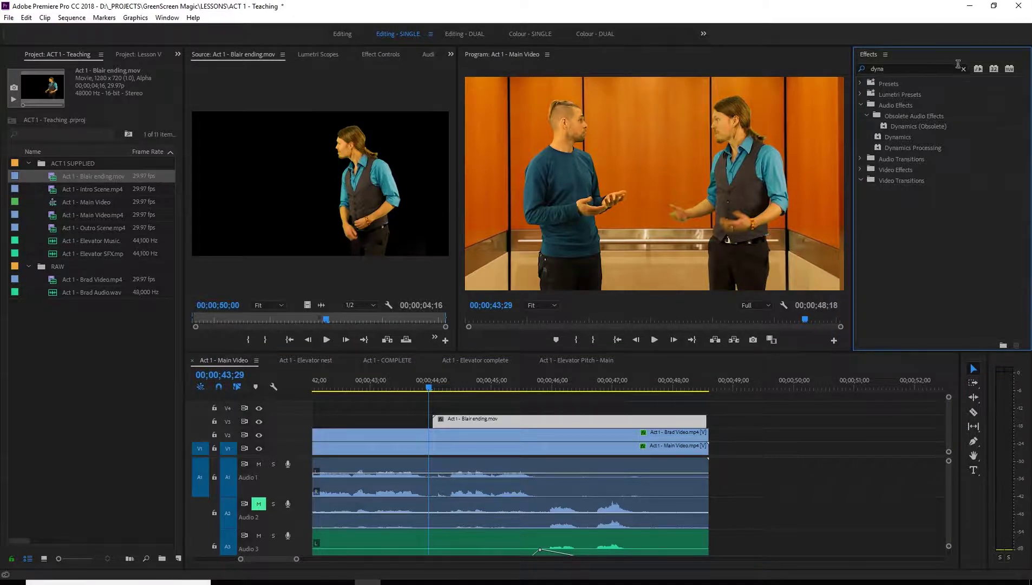
text(a)
click(963, 69)
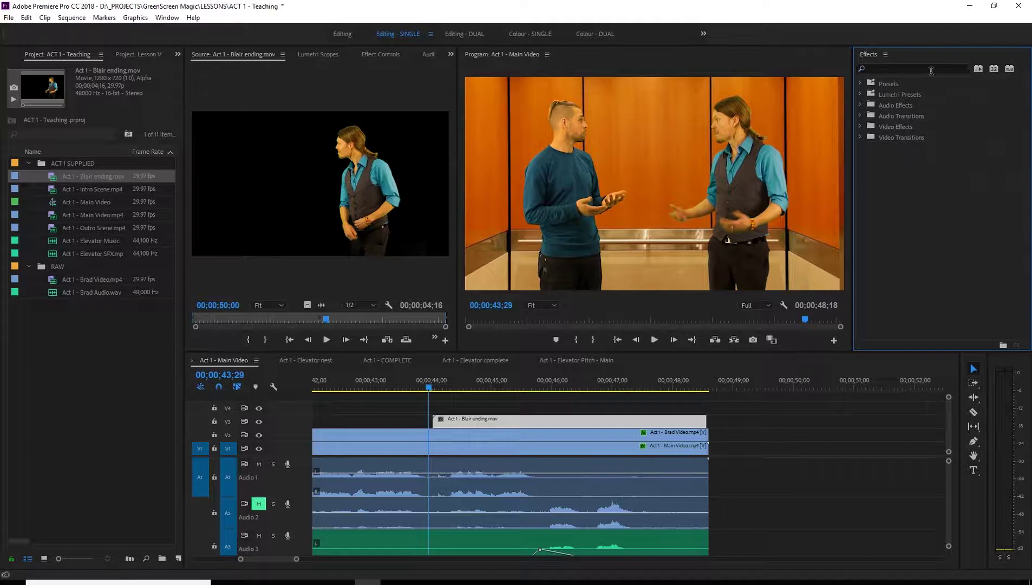
click(861, 136)
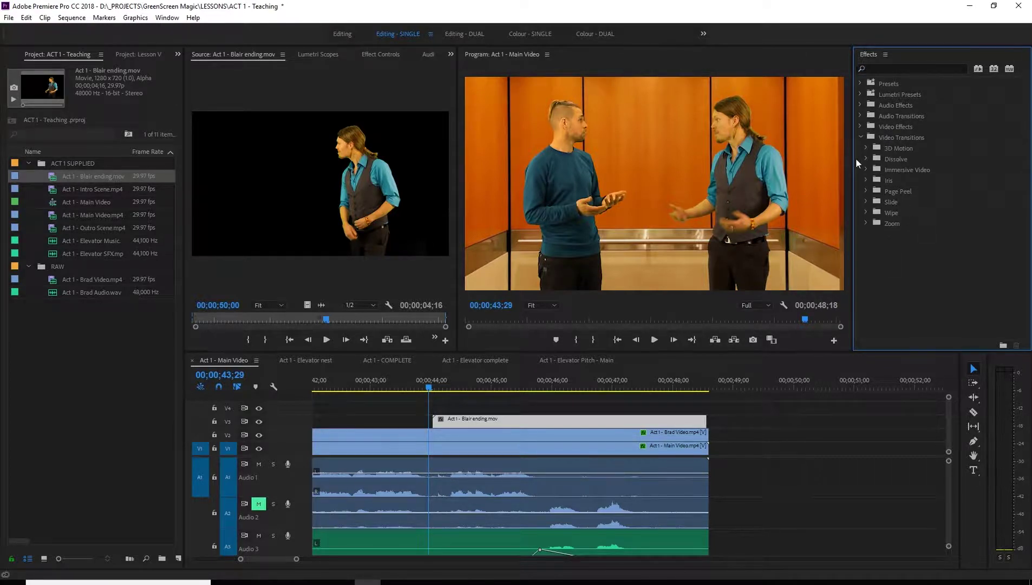
click(867, 159)
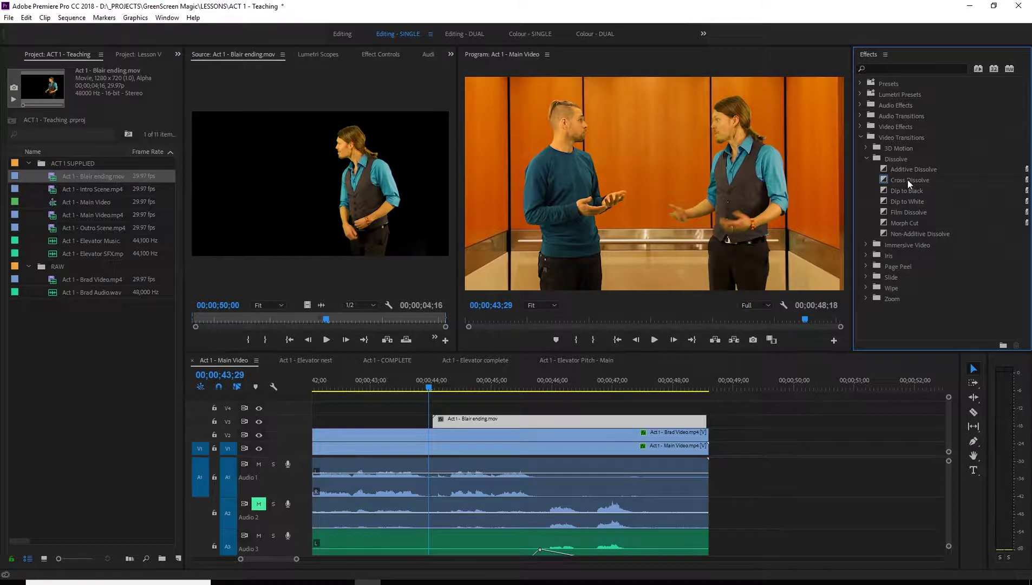
drag(908, 180, 700, 384)
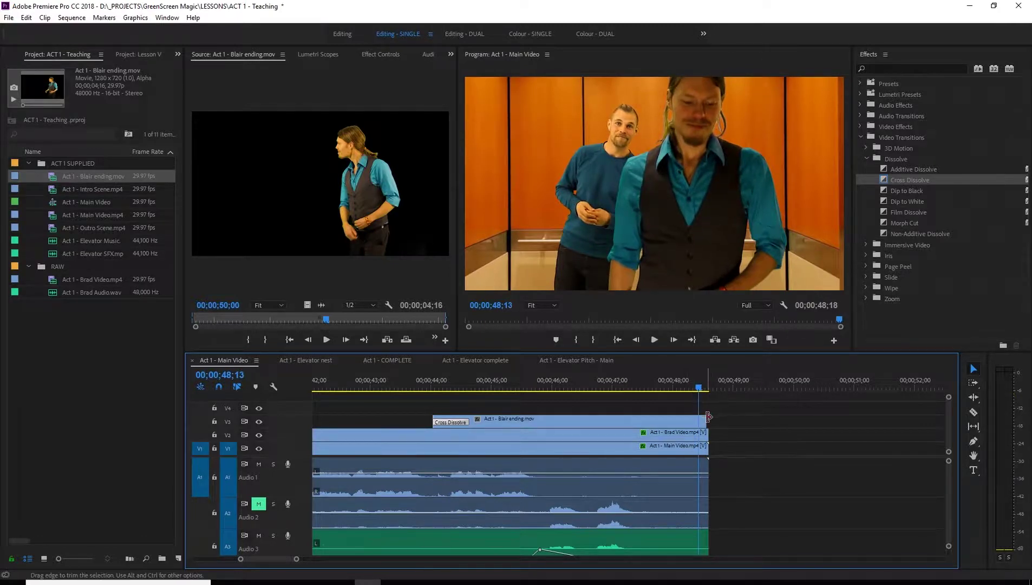
Try to extend the end of the Blair ending clip to the end of the main video
mouse_move(707, 418)
mouse_down()
mouse_move(721, 421)
mouse_move(707, 421)
mouse_up()
key(=)
key(=)
key(=)
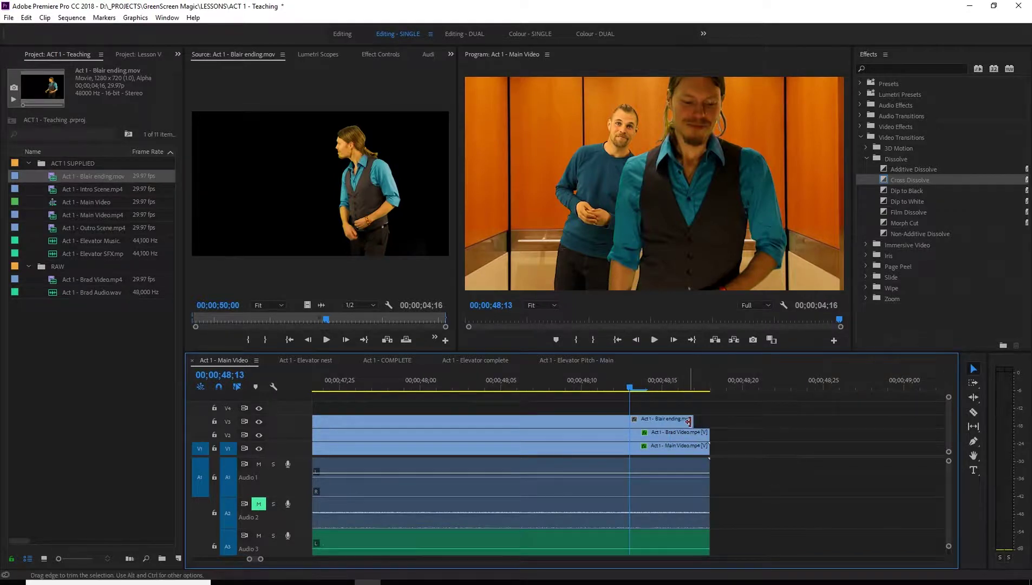
drag(694, 419, 700, 418)
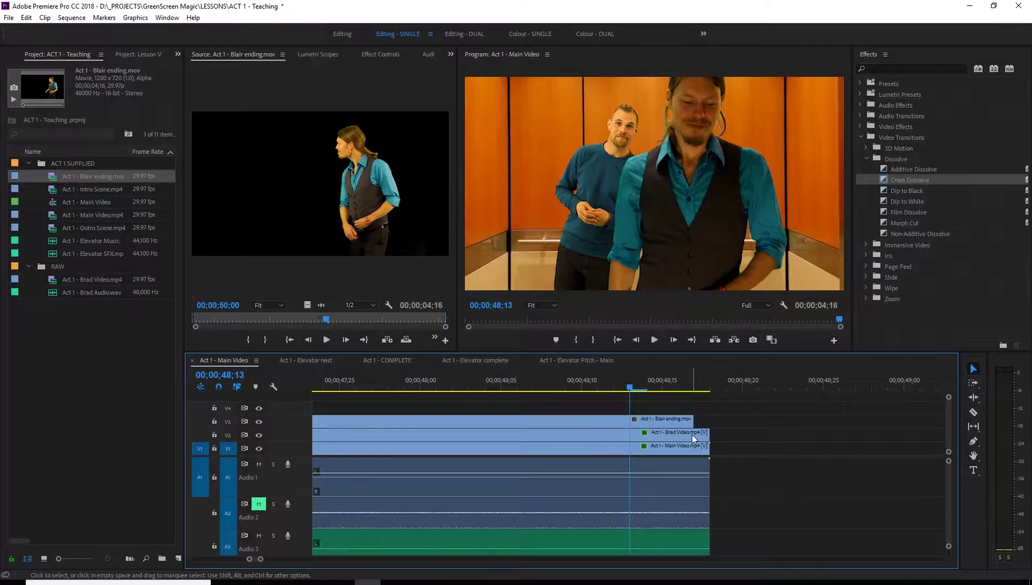
Split all tracks at the end of the Blair ending clip and delete the leftover video and audio pieces beyond it
key(c)
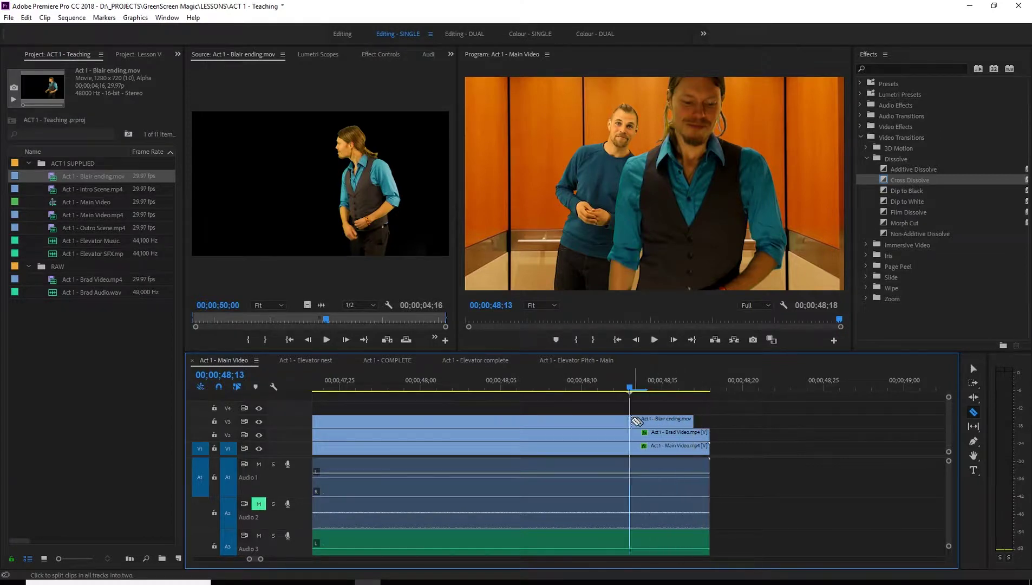
shift+click(696, 432)
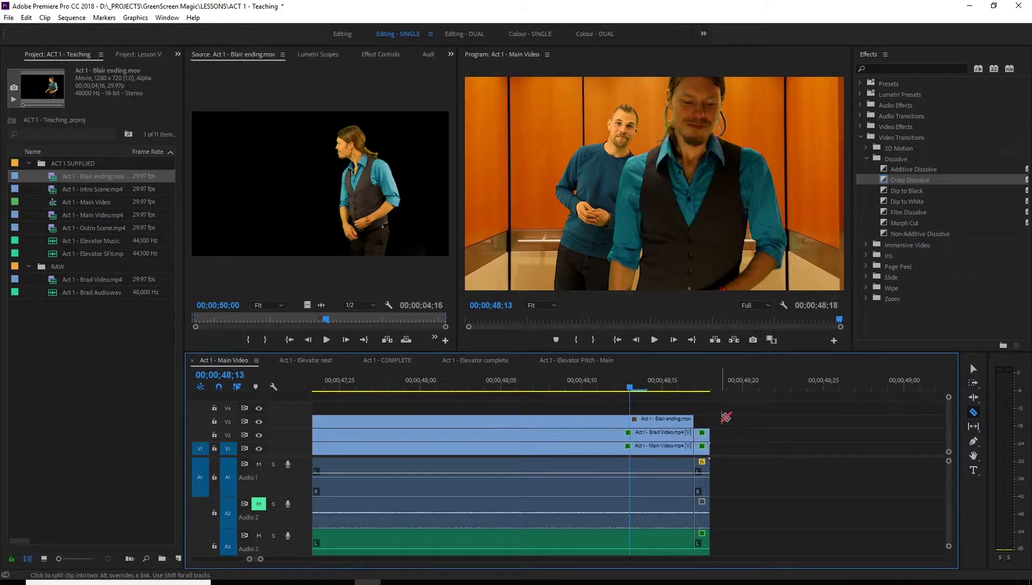
key(v)
click(706, 517)
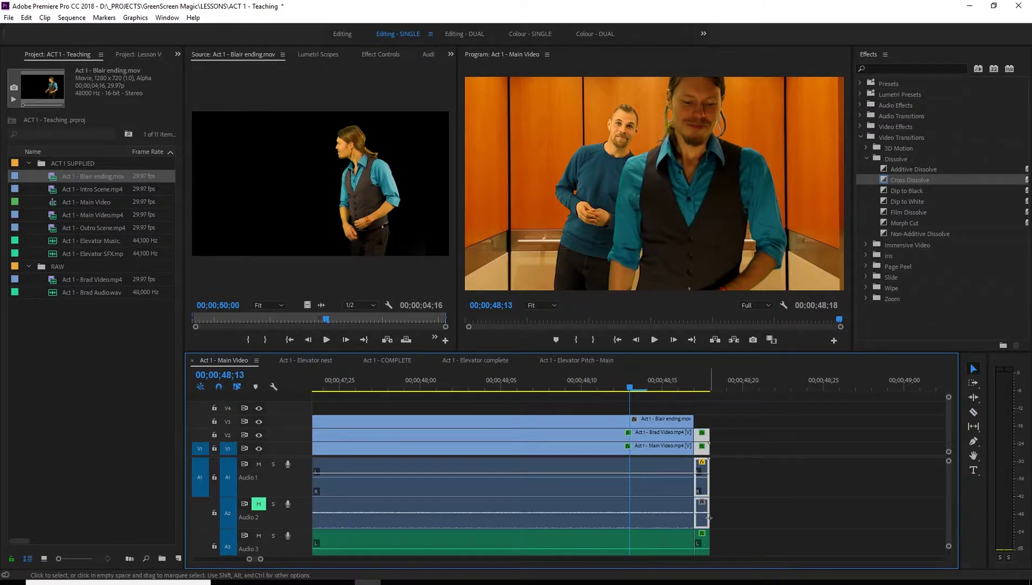
scroll(709, 517, down, 2)
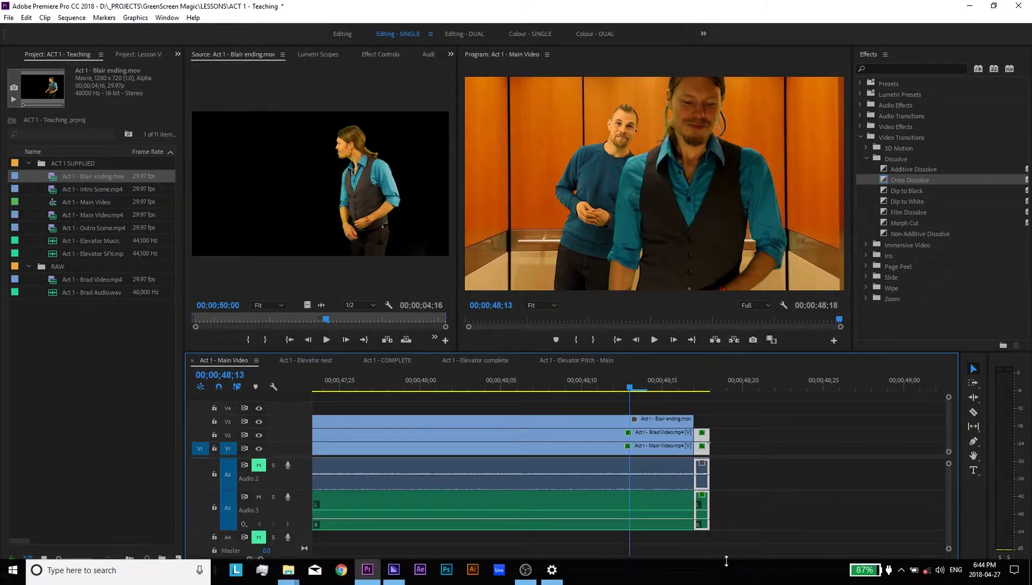
key(Delete)
scroll(704, 437, left, 3)
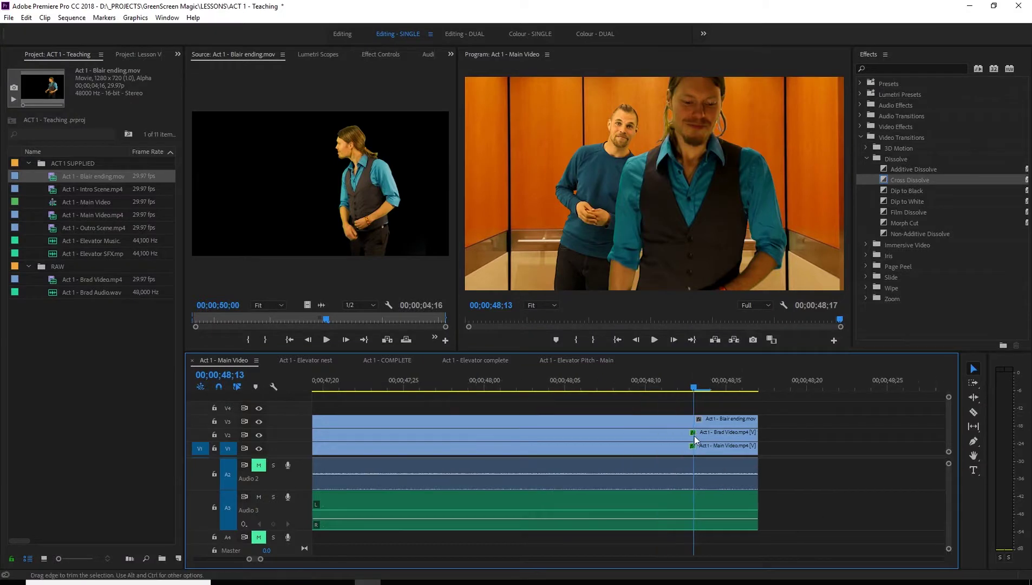
drag(725, 387, 773, 401)
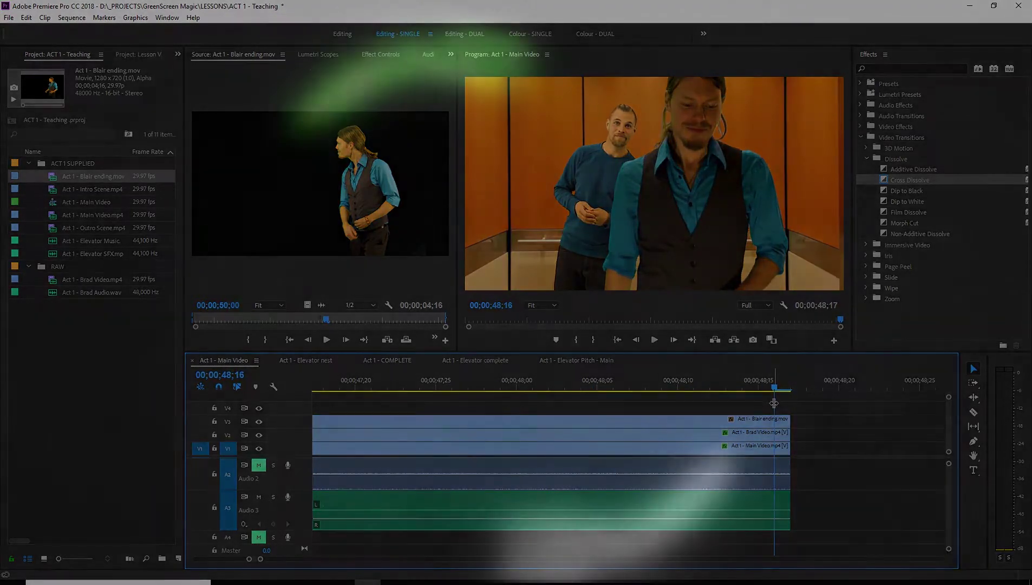